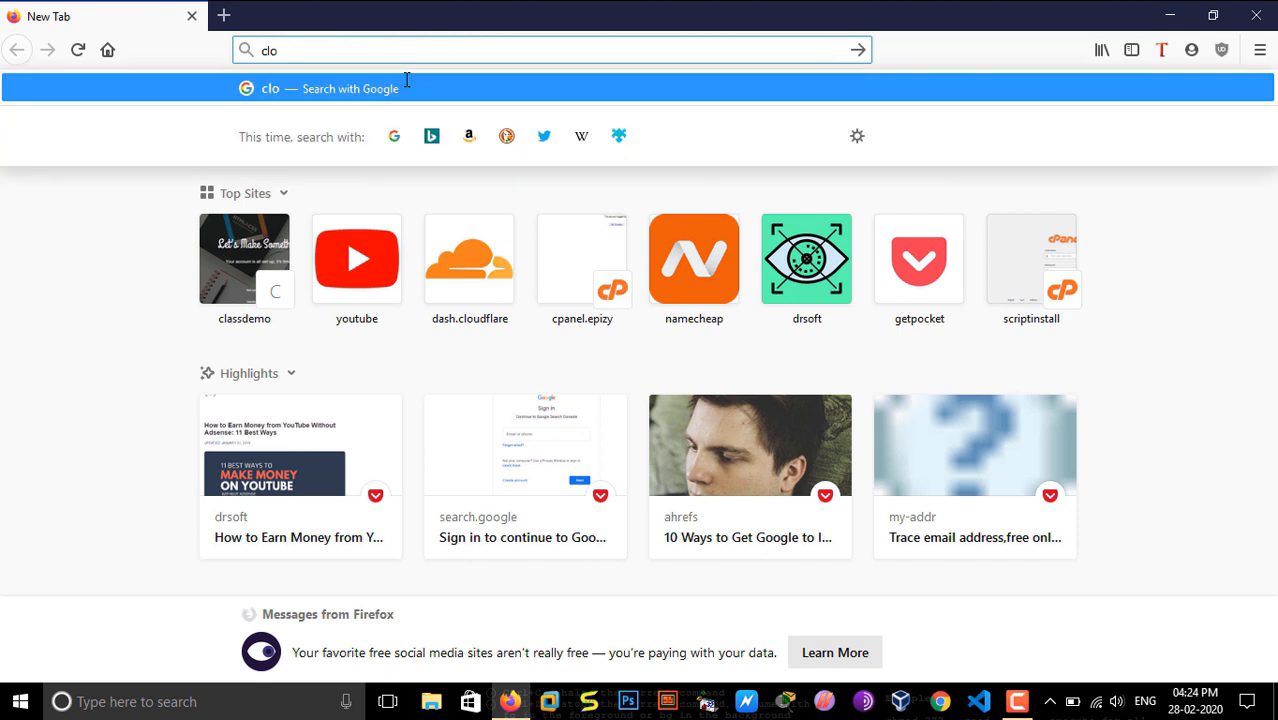
Step: Open the Cloudflare login page at dash.cloudflare.com/login
key("Down")
key("Down")
key("Down")
key("Return")
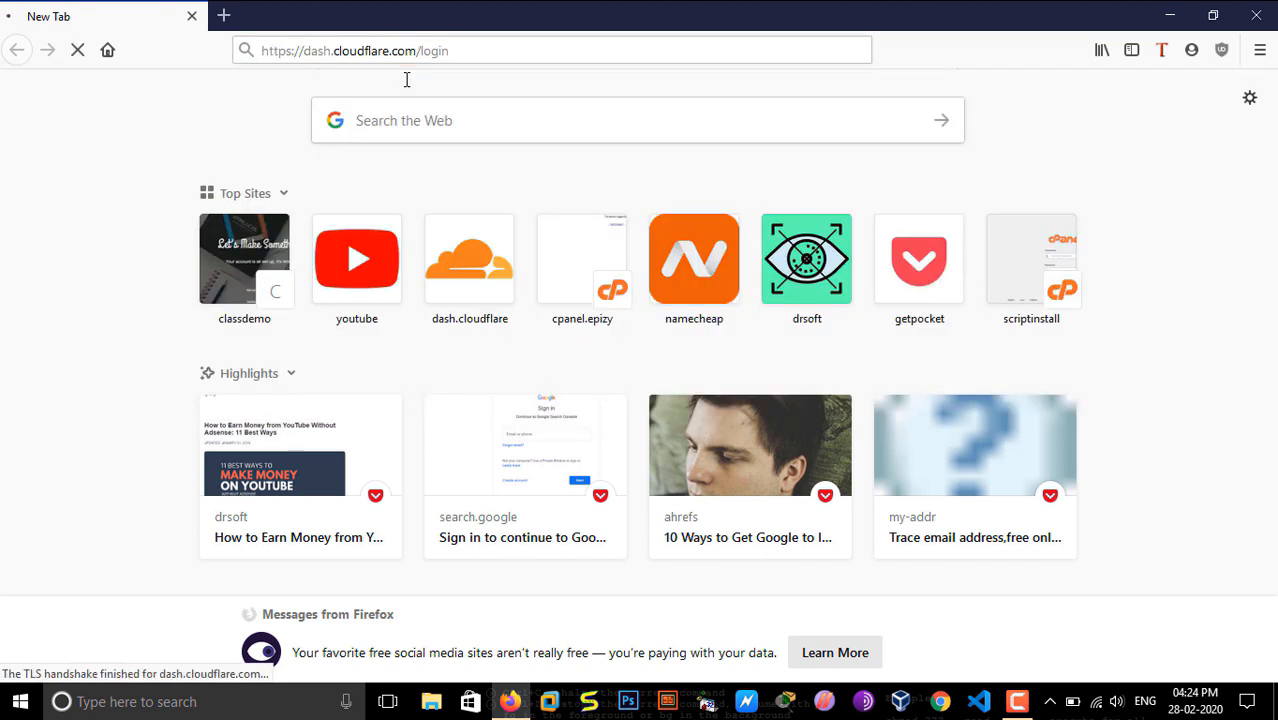
Step: Search the web for "gmail login" in a new browser tab
left_click(224, 15)
left_click(436, 118)
type("gmail log")
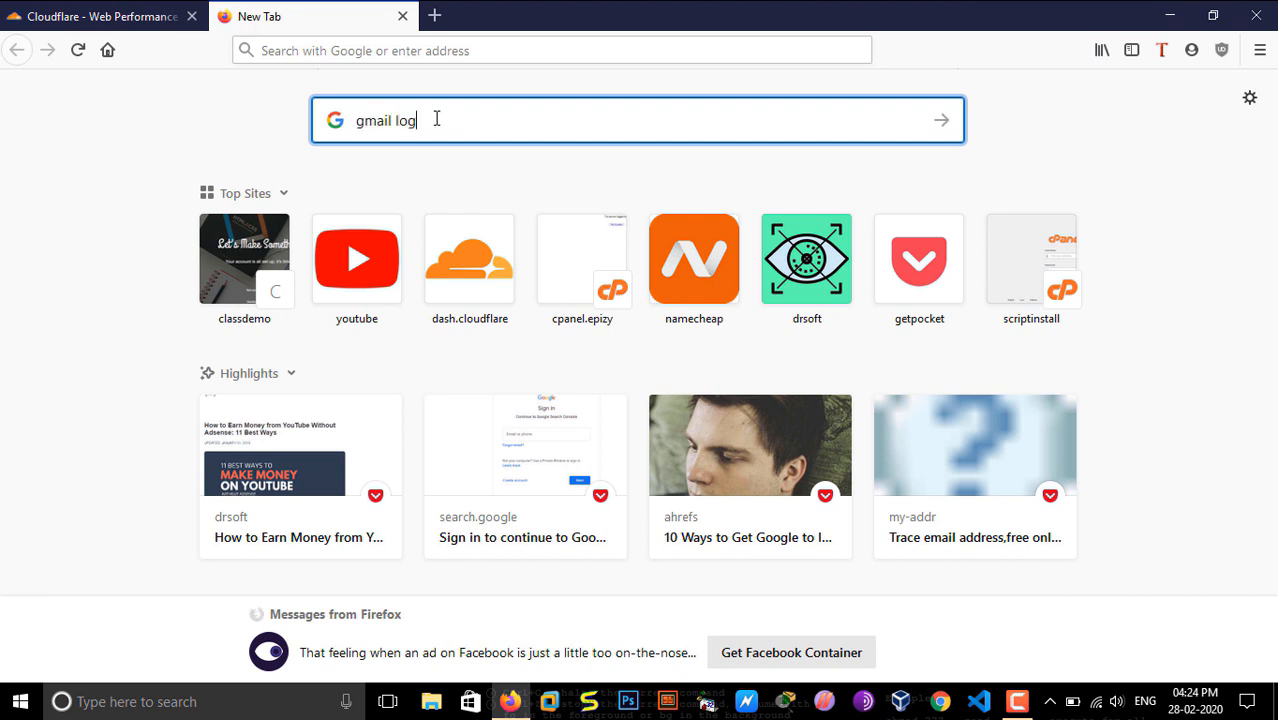
type("in")
key("Return")
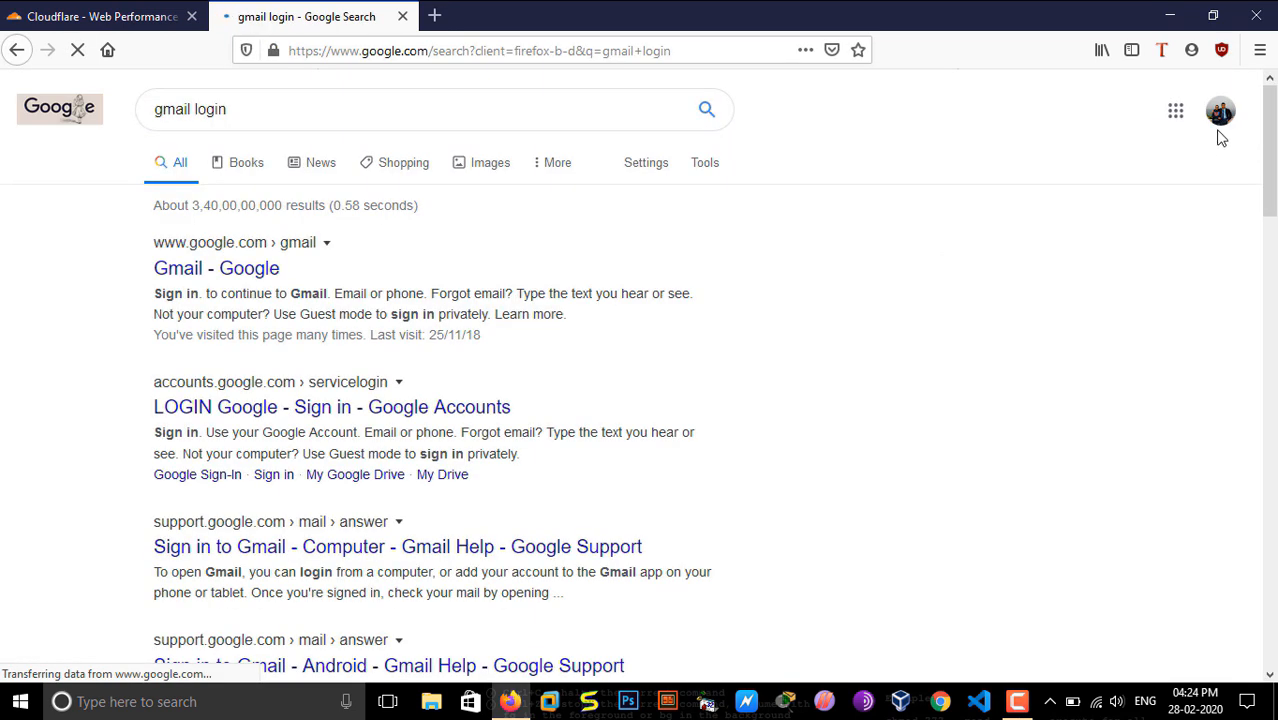
Step: Start adding another Google account and enter its email address on the sign-in page
left_click(1220, 111)
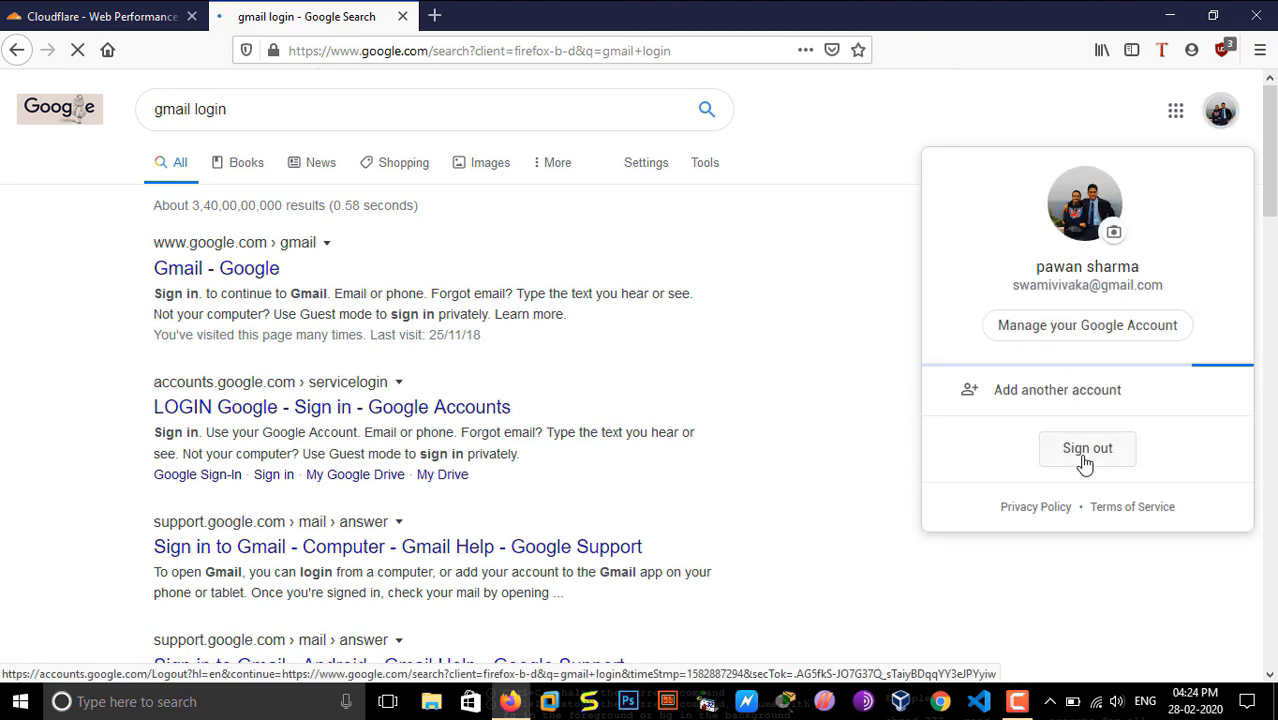
left_click(1012, 389)
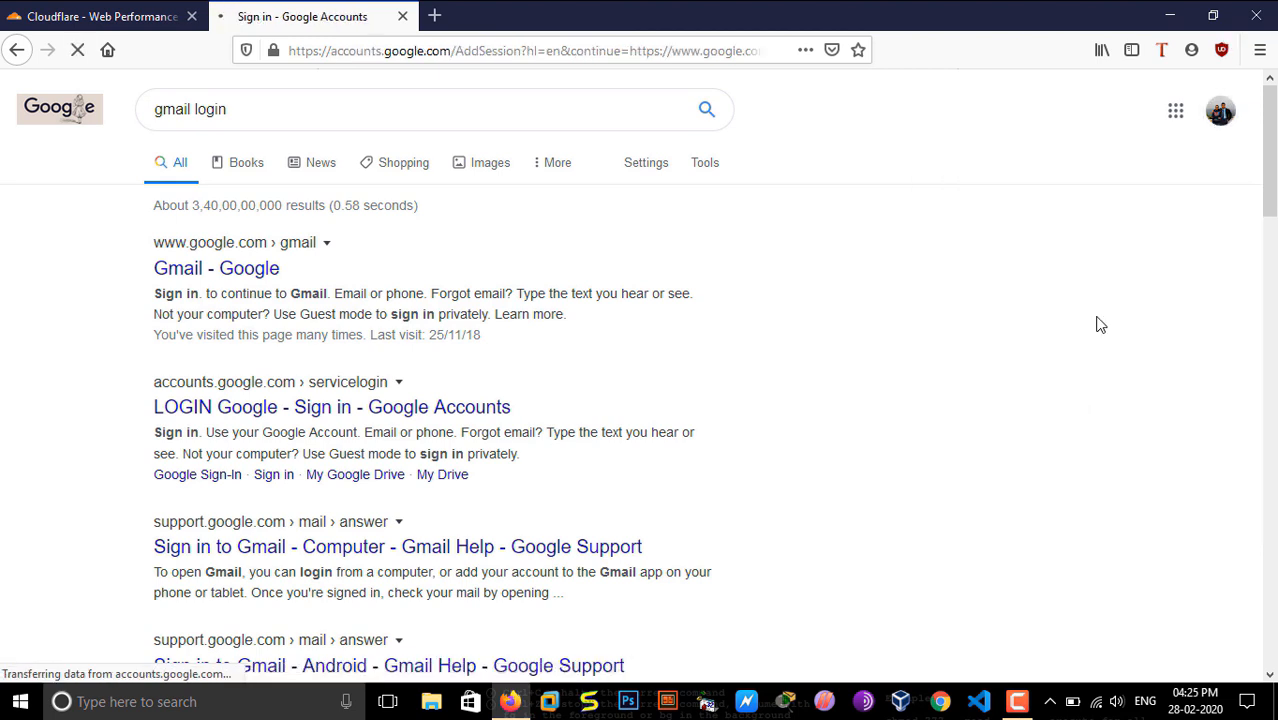
left_click(616, 351)
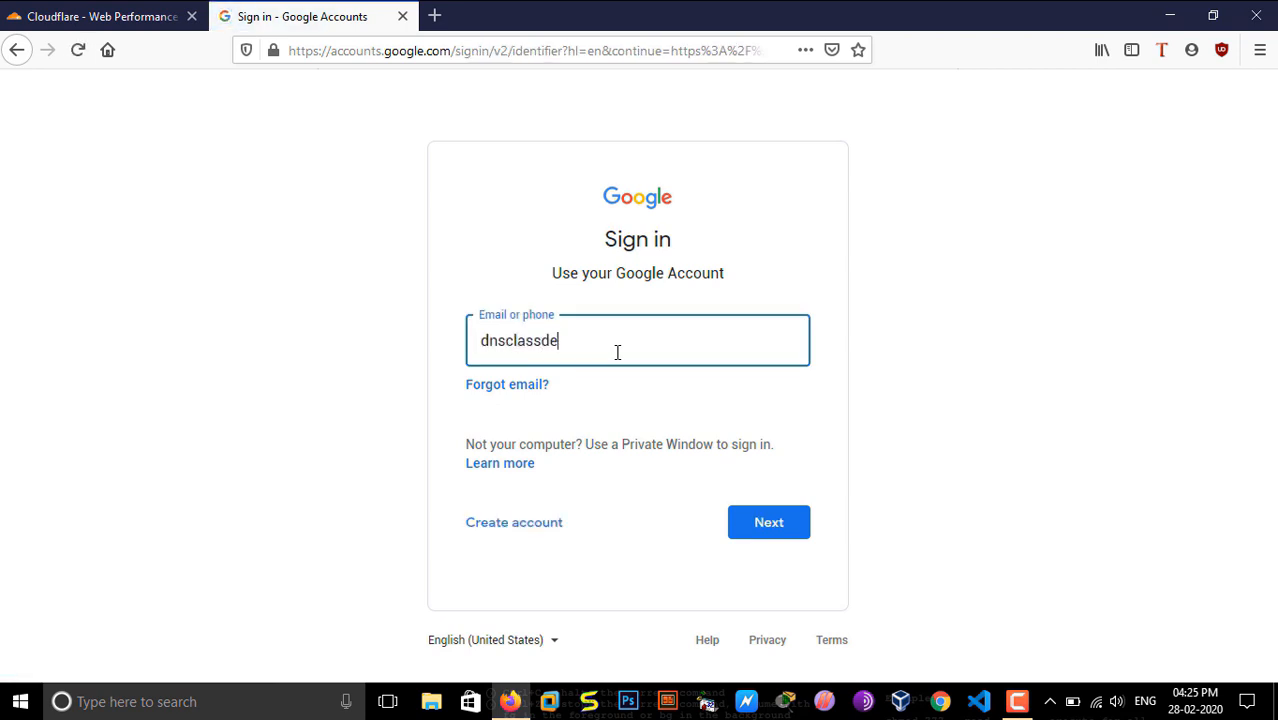
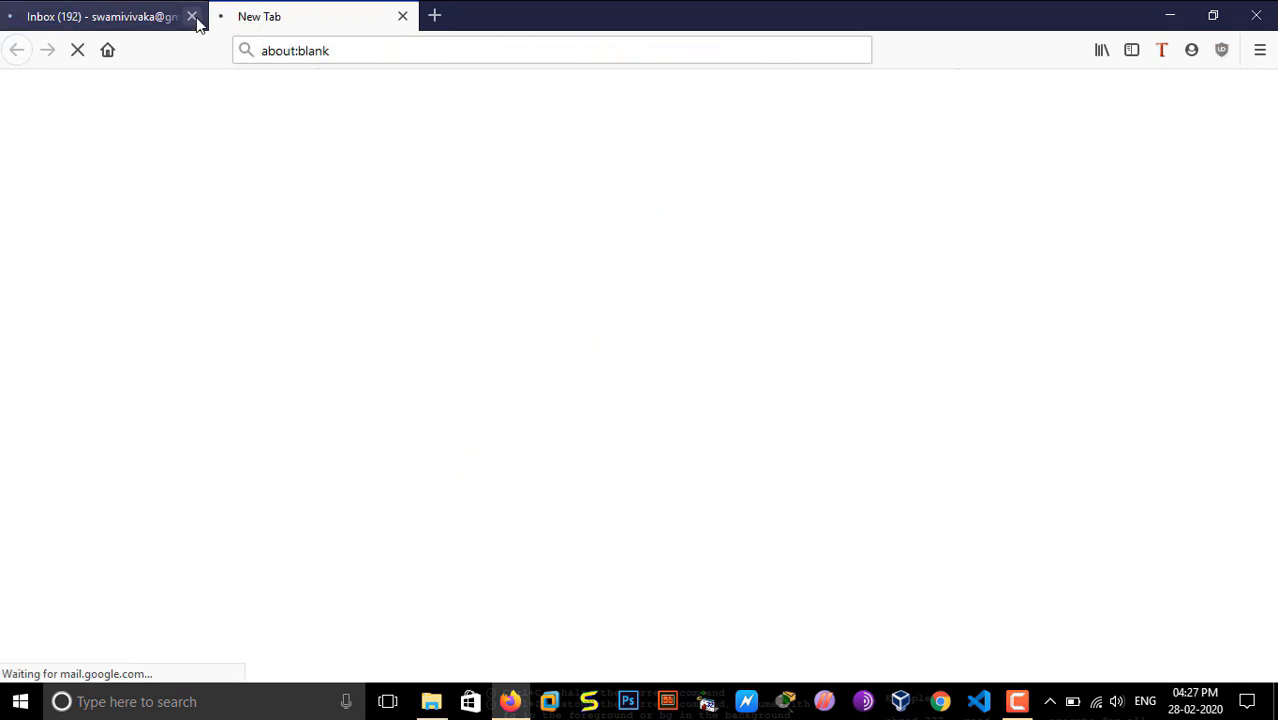
Step: Close the other account's inbox and open the Cloudflare login page in a new browser tab
left_click(192, 16)
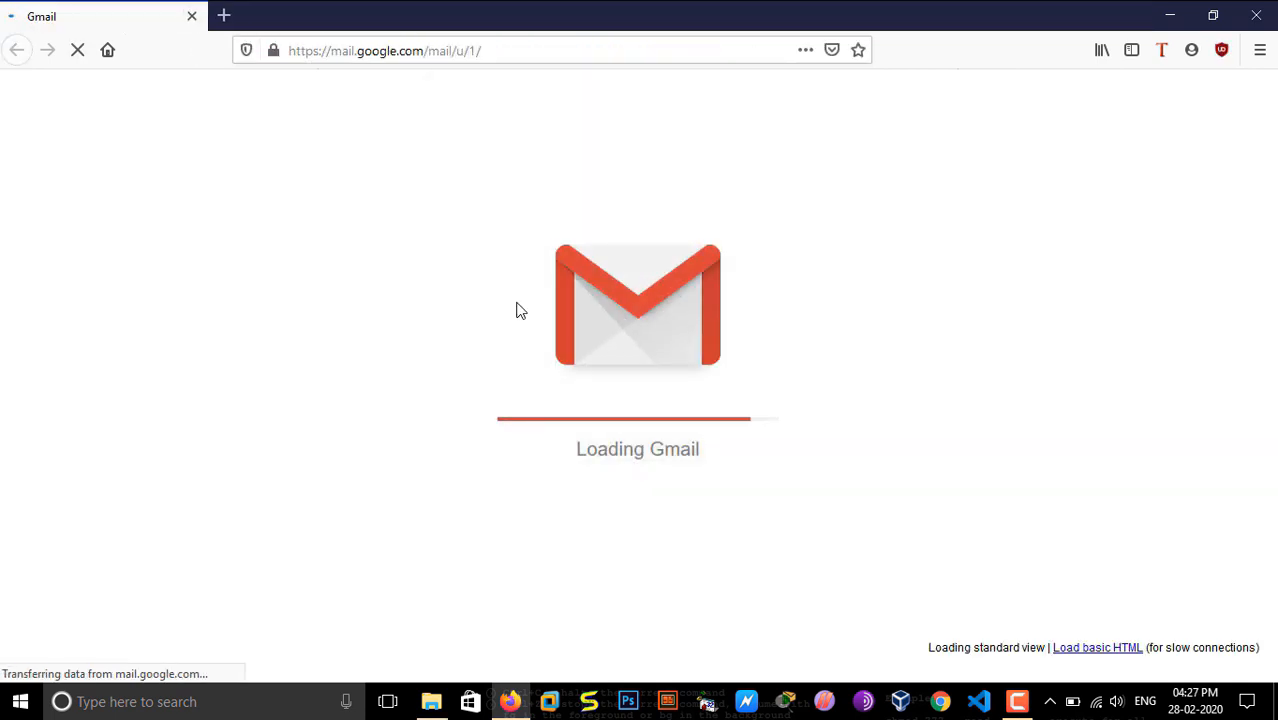
left_click(226, 17)
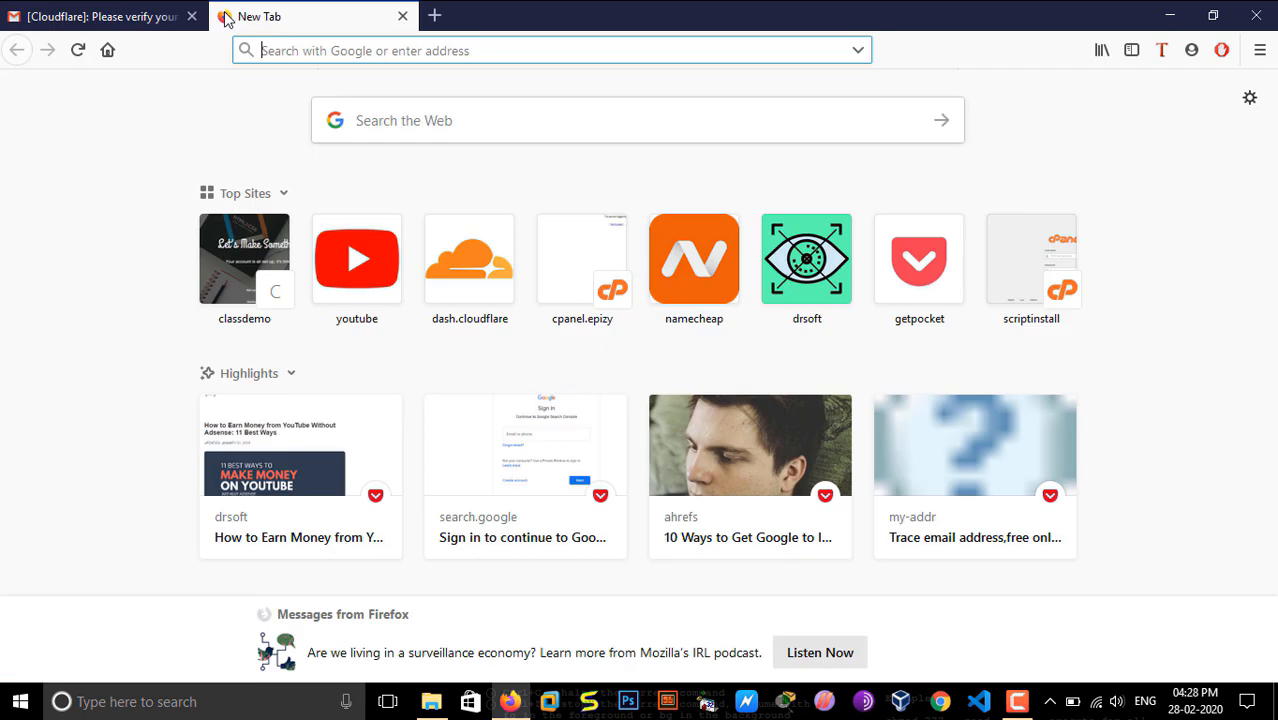
type("clou")
key("Down")
key("Return")
Step: Log in to Cloudflare with the saved demo account email and its password, declining to save the login
left_click(358, 262)
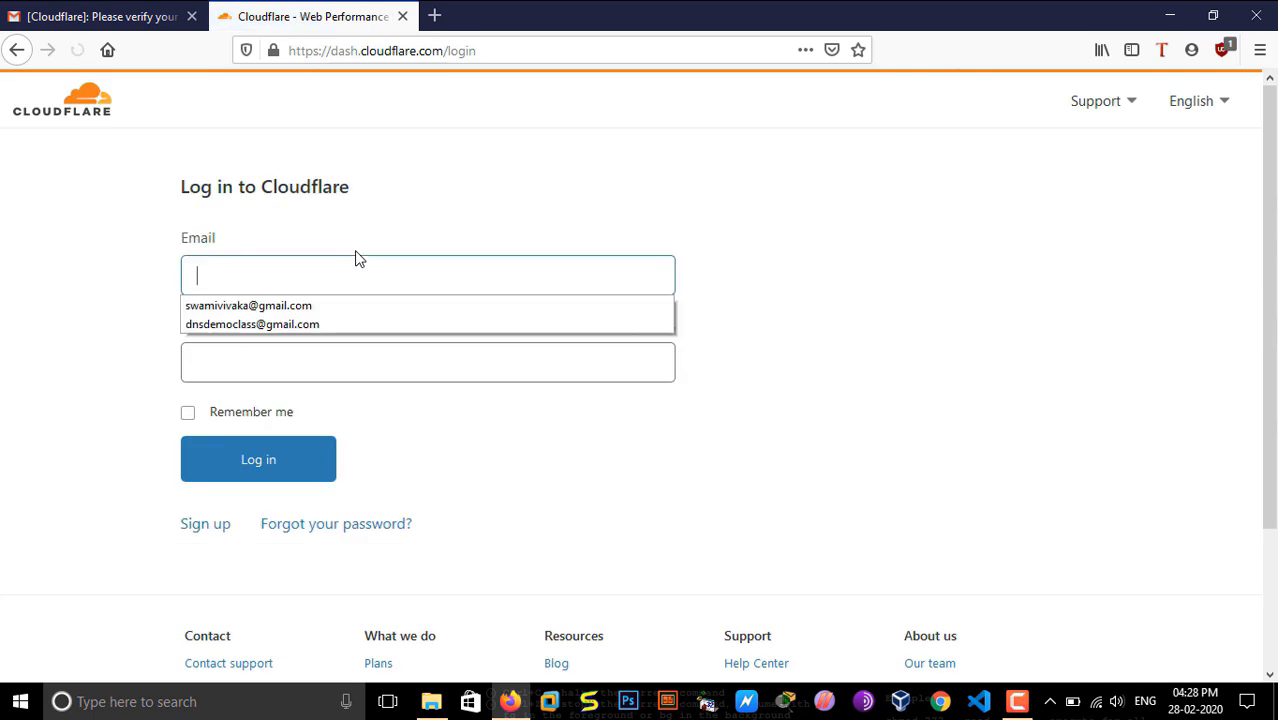
left_click(294, 325)
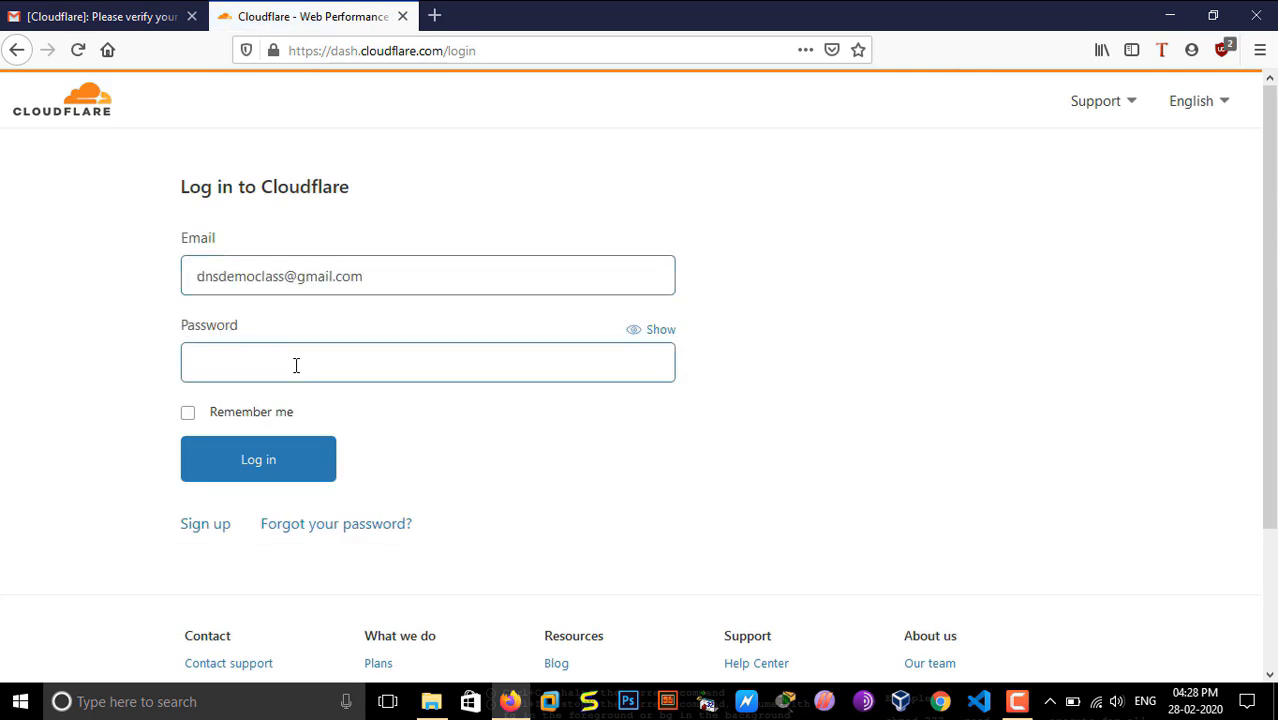
type("***")
key("Return")
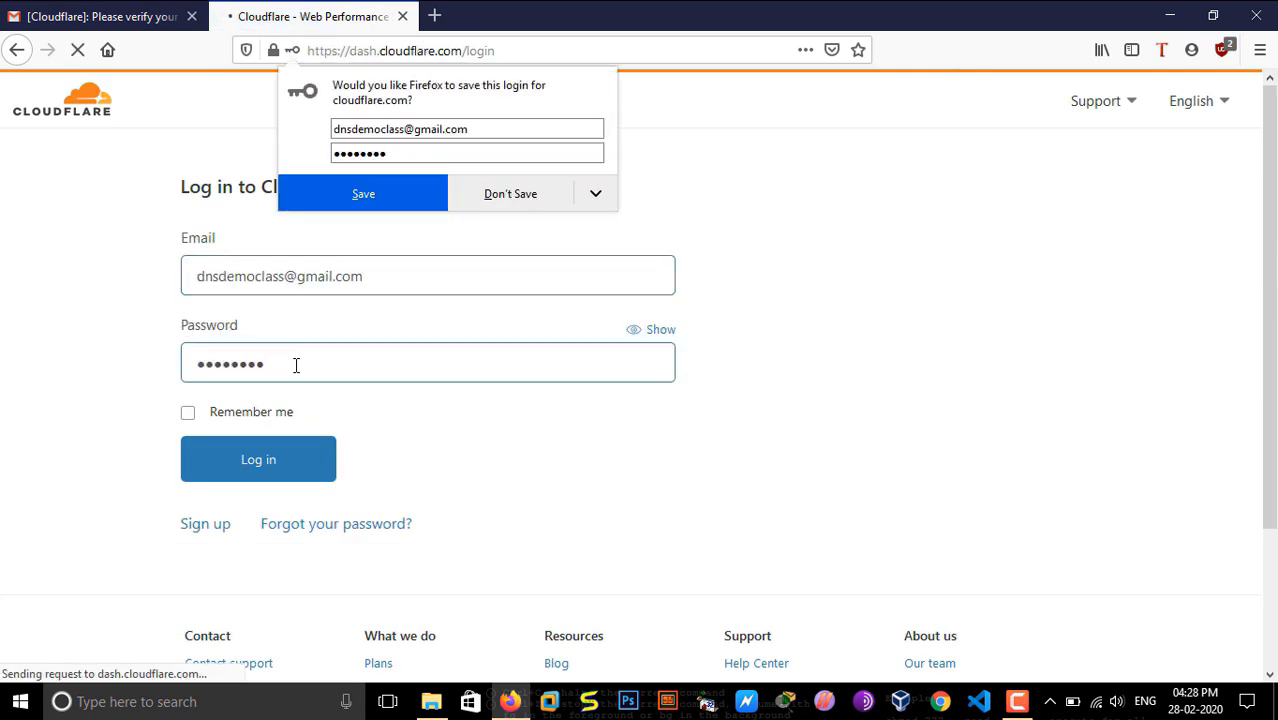
left_click(491, 195)
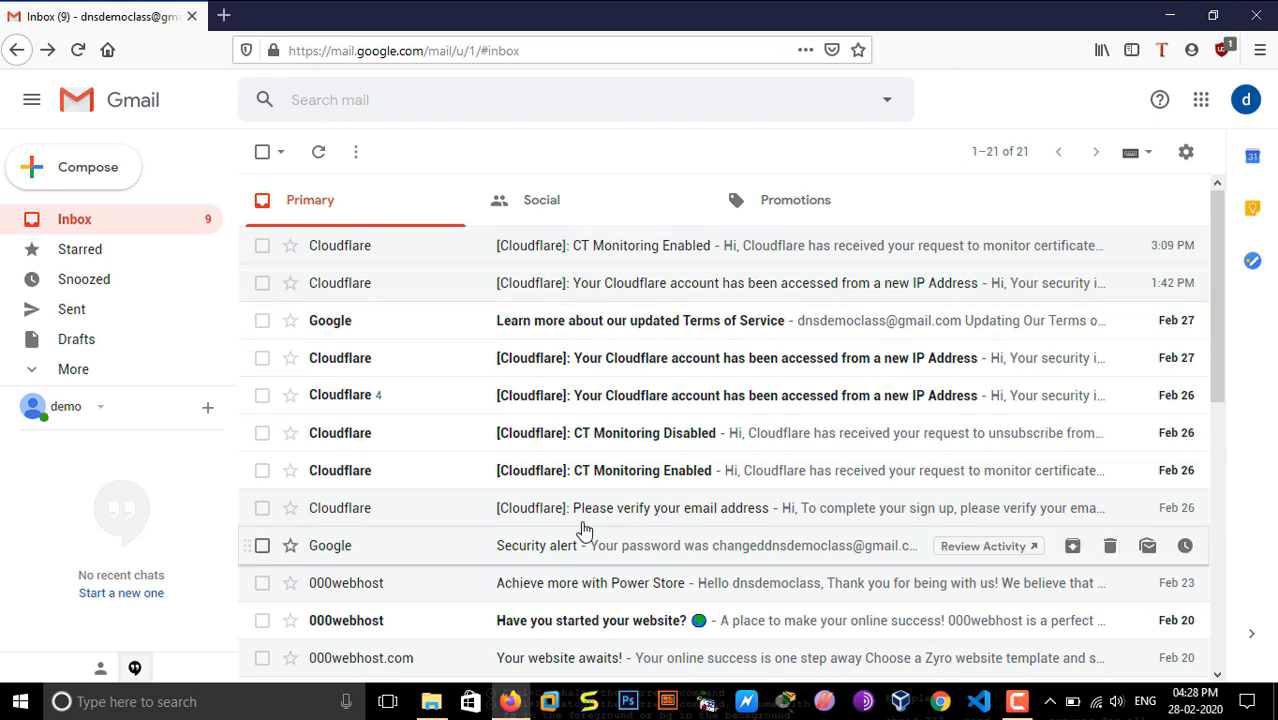
Step: Open the "[Cloudflare]: Please verify your email address" message in the inbox, then a new browser tab
left_click(588, 512)
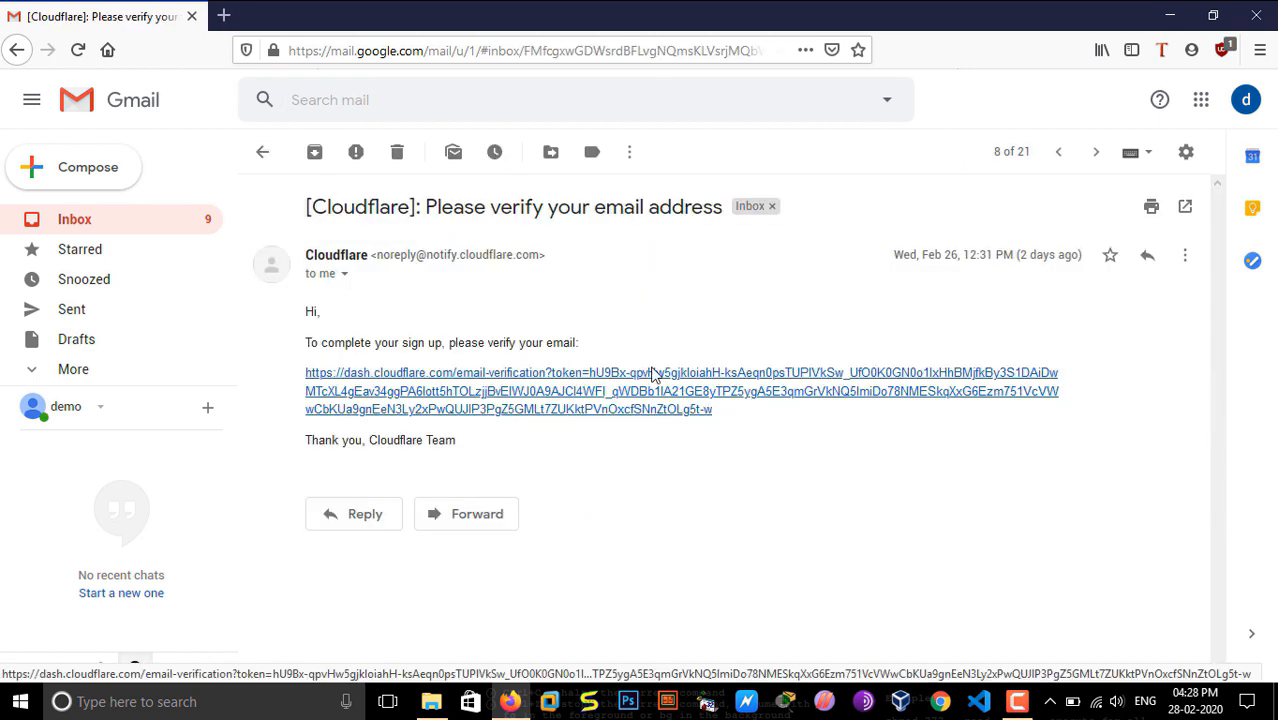
left_click(225, 16)
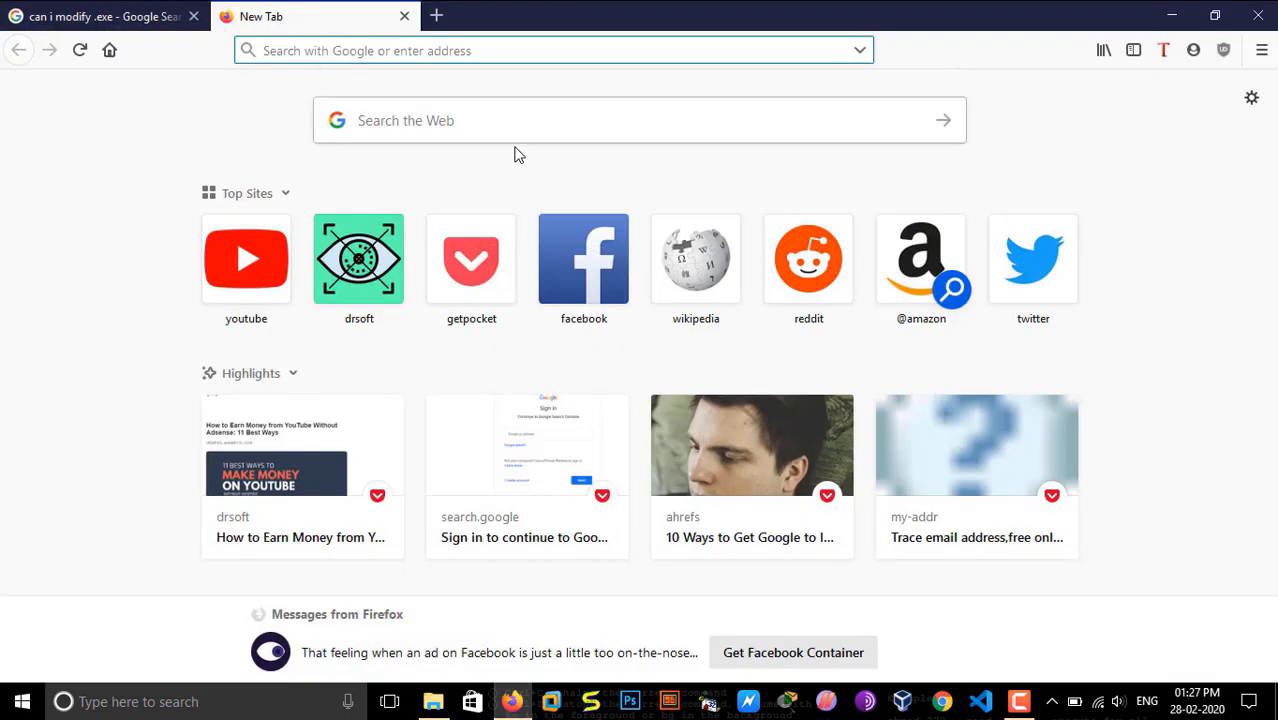
Step: Search the web for "cloudeflare login" and go through the Cloudflare website to its login page
left_click(482, 121)
type("cloudeflare login")
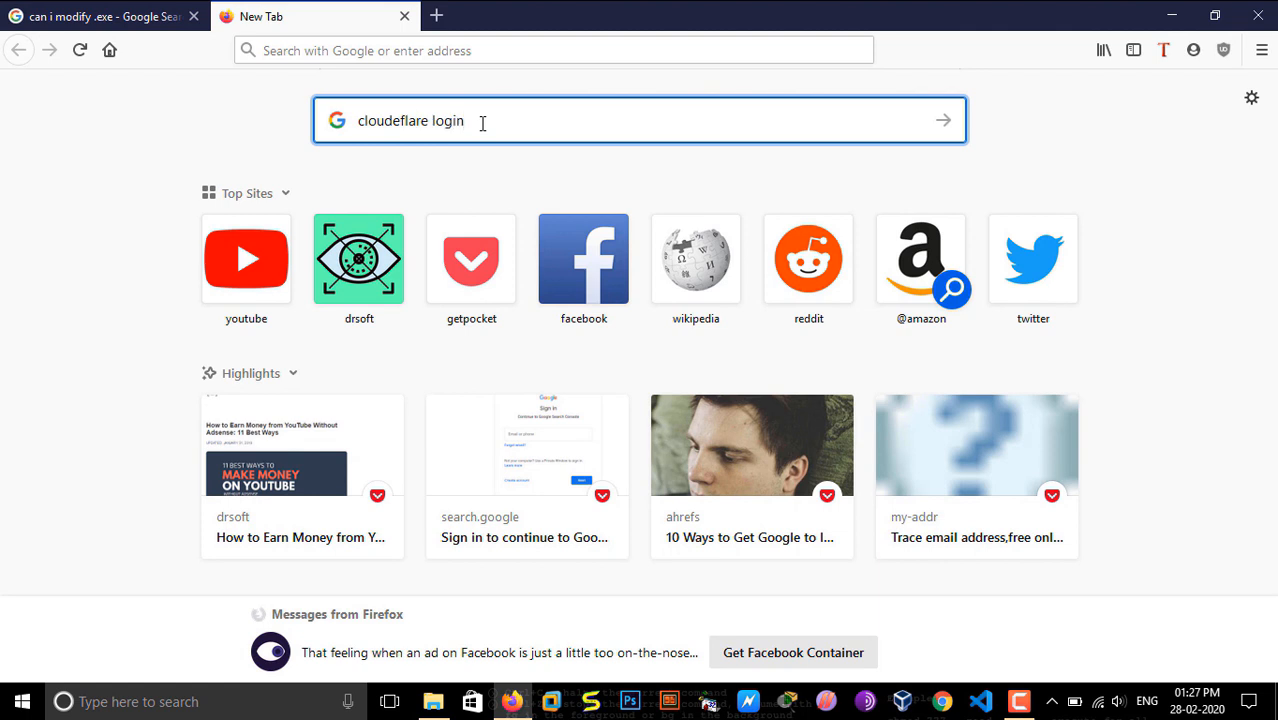
key("Return")
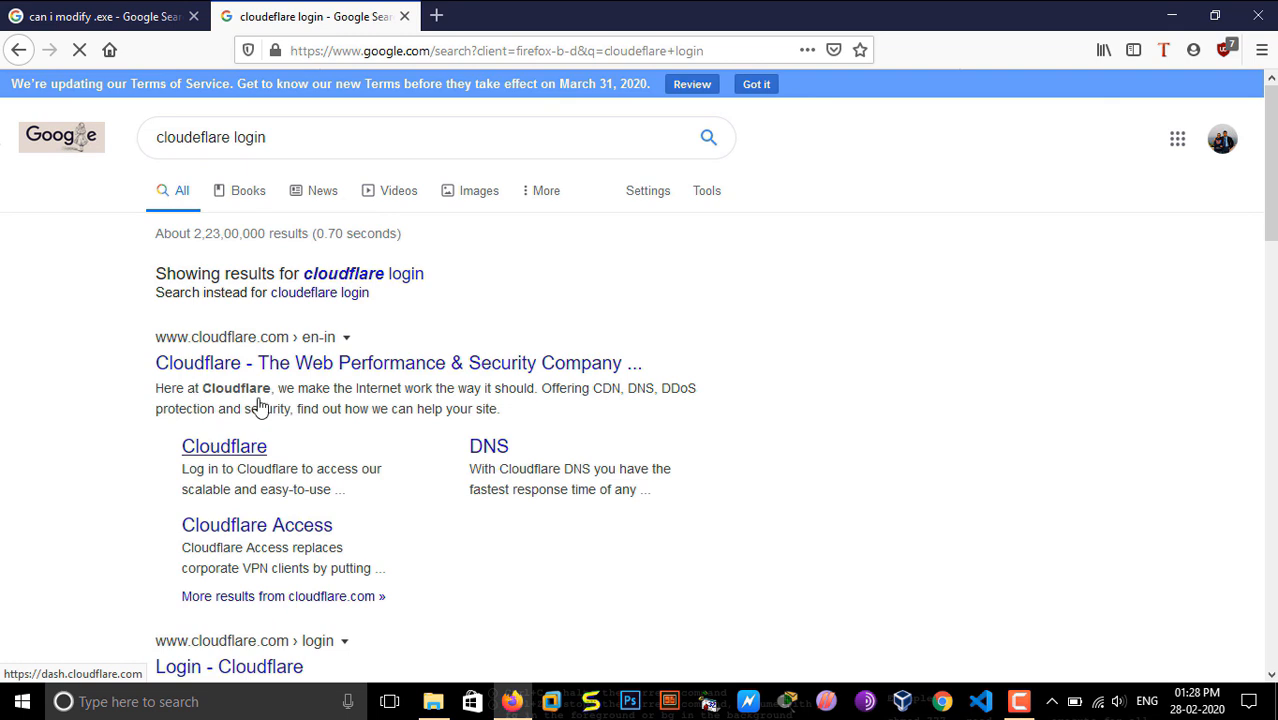
left_click(405, 276)
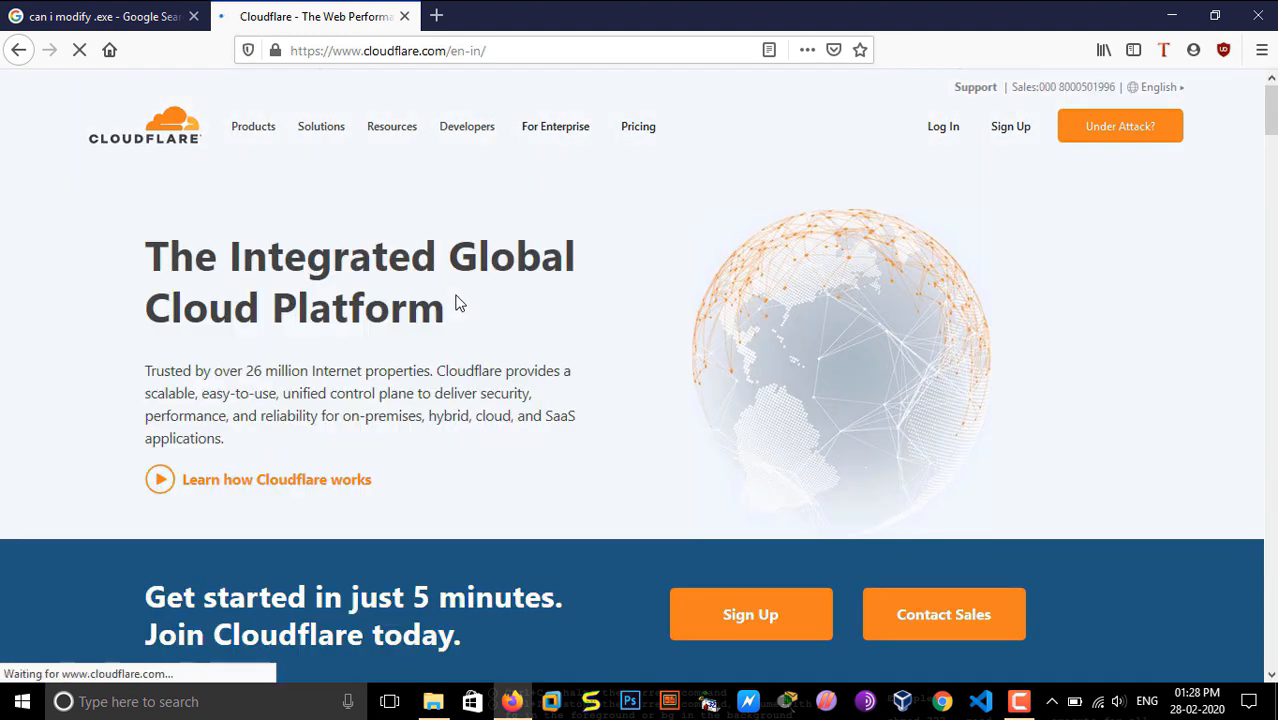
left_click(942, 132)
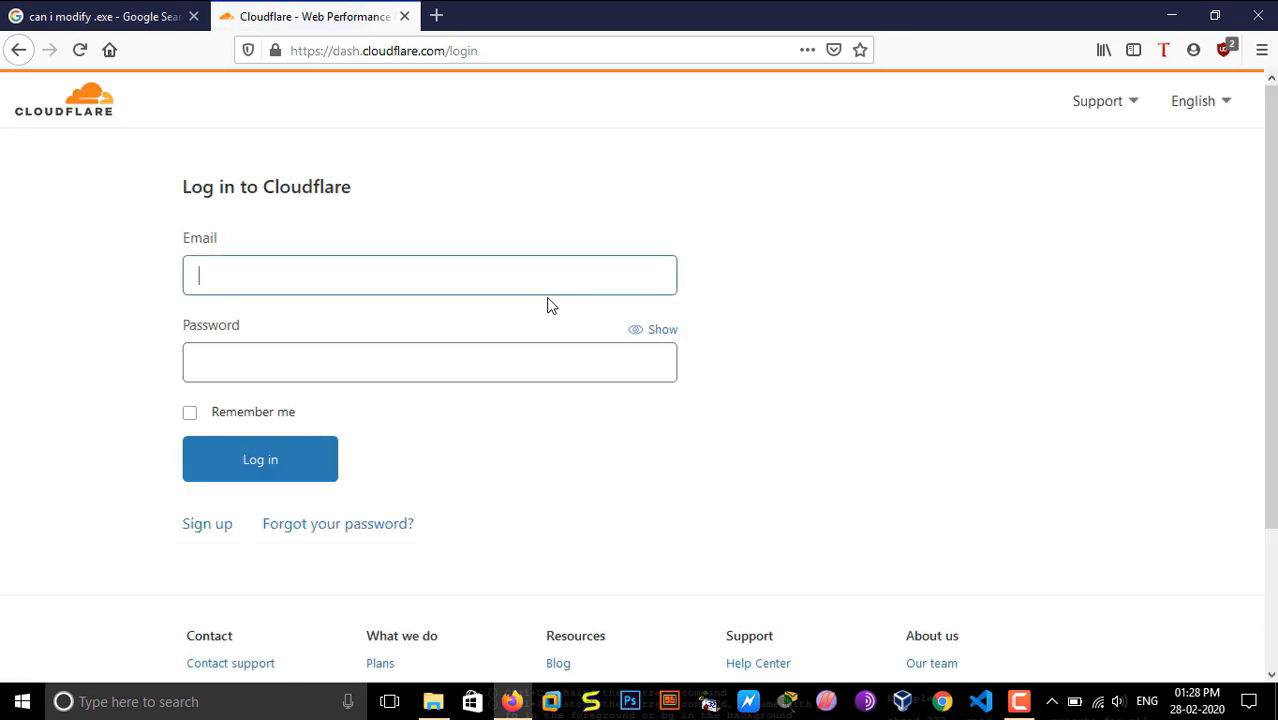
Step: Enter the account email address in the Cloudflare login form
type("demo")
left_click(1018, 701)
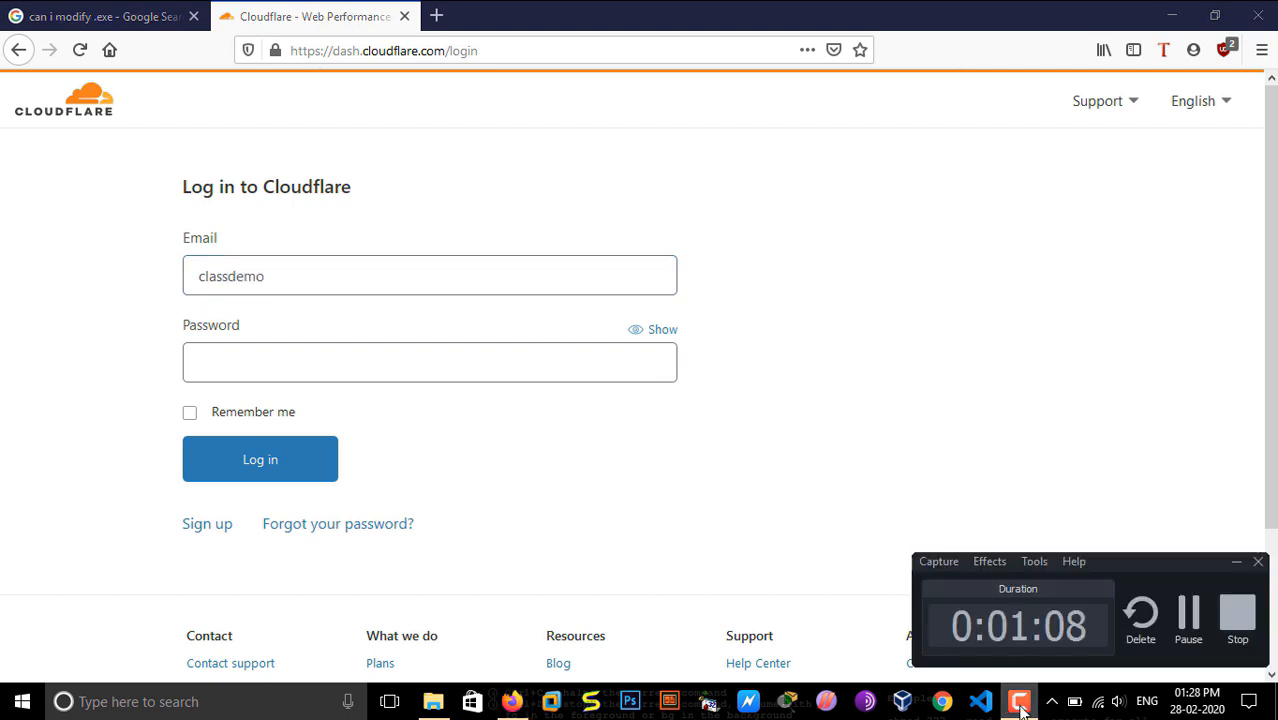
left_click(1186, 615)
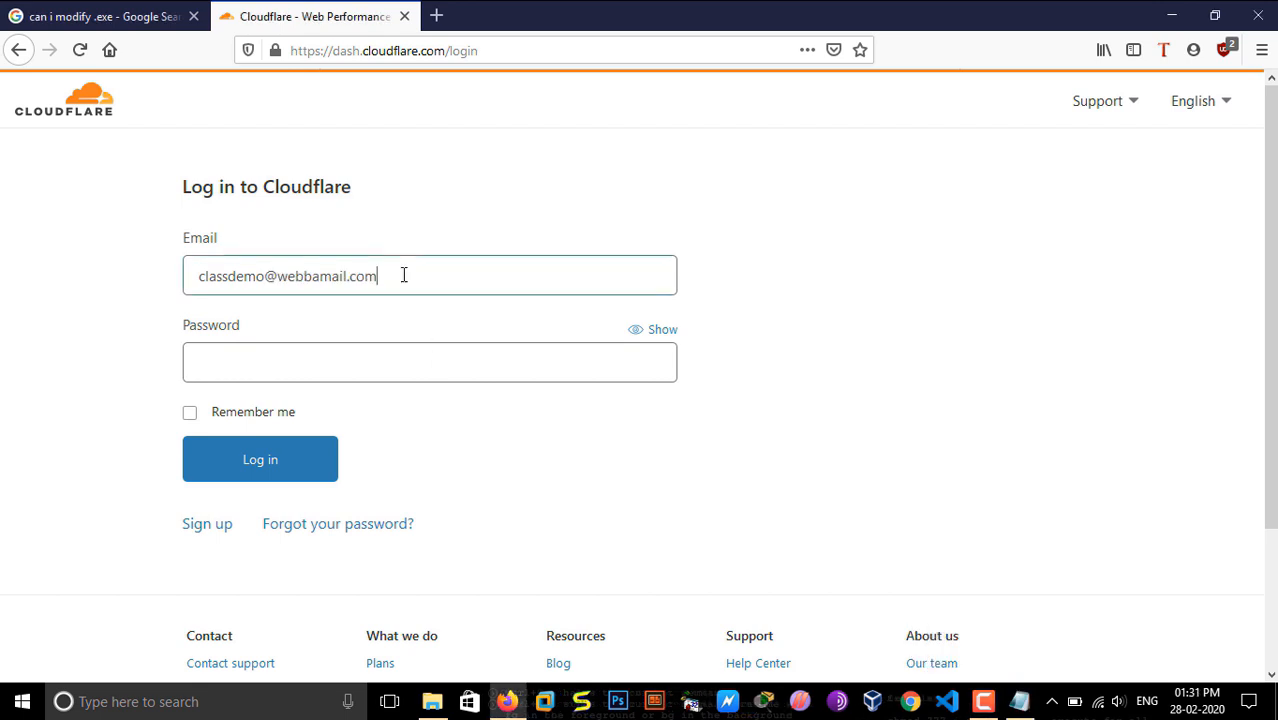
key("BackSpace")
key("BackSpace")
key("BackSpace")
key("BackSpace")
key("BackSpace")
key("BackSpace")
key("BackSpace")
key("BackSpace")
key("BackSpace")
key("BackSpace")
key("BackSpace")
key("BackSpace")
key("BackSpace")
key("BackSpace")
key("BackSpace")
key("BackSpace")
key("BackSpace")
key("BackSpace")
key("BackSpace")
key("BackSpace")
key("ctrl+v")
Step: Enter the Cloudflare account password, log in, and decline to save the login
left_click(324, 361)
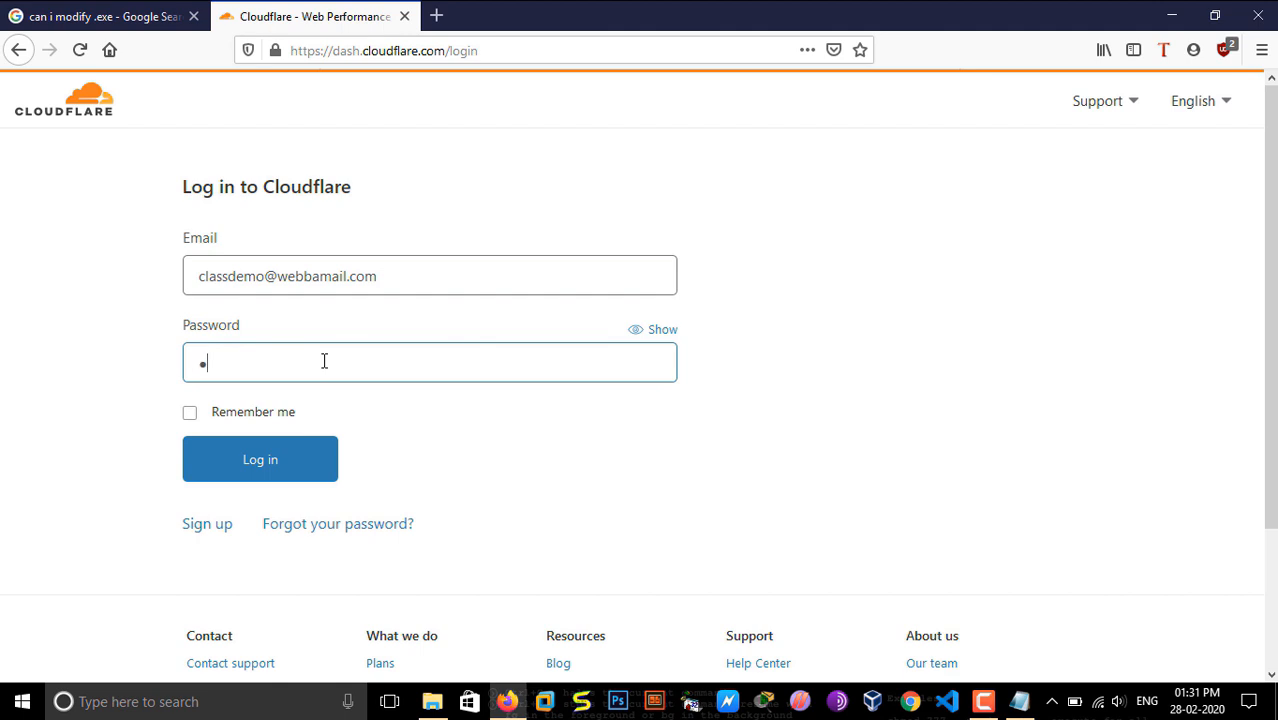
key("Return")
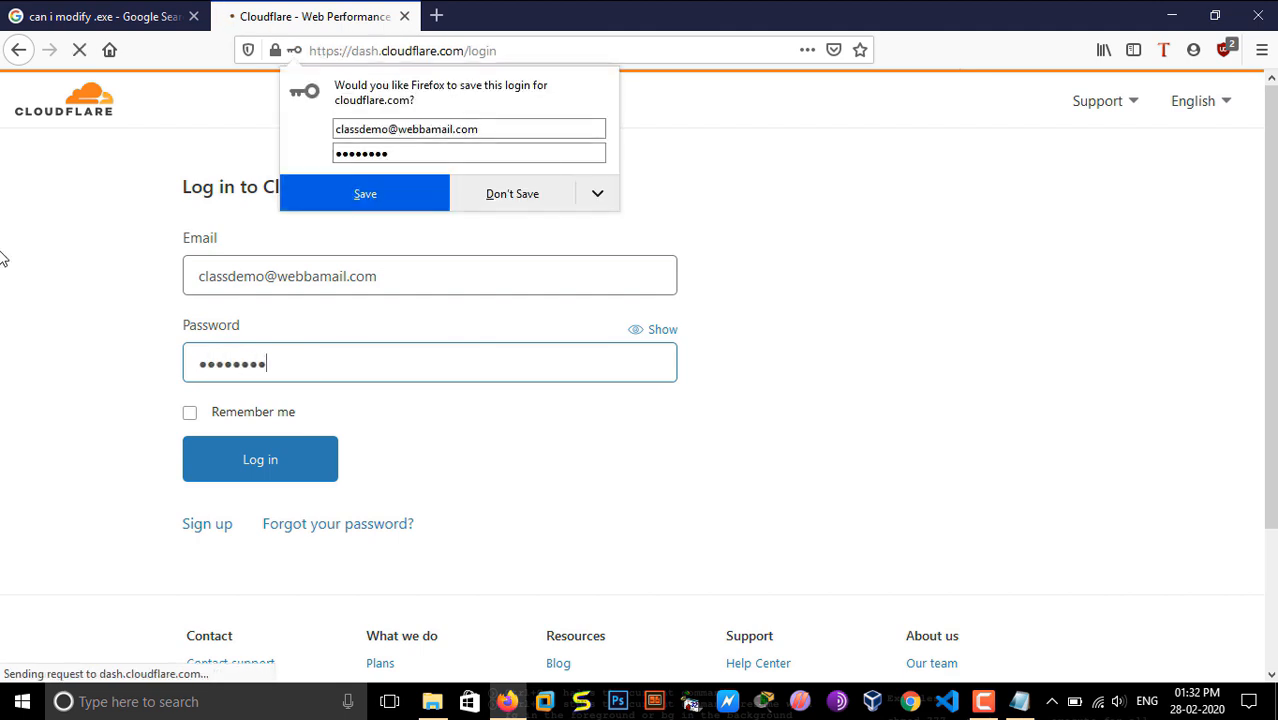
left_click(494, 188)
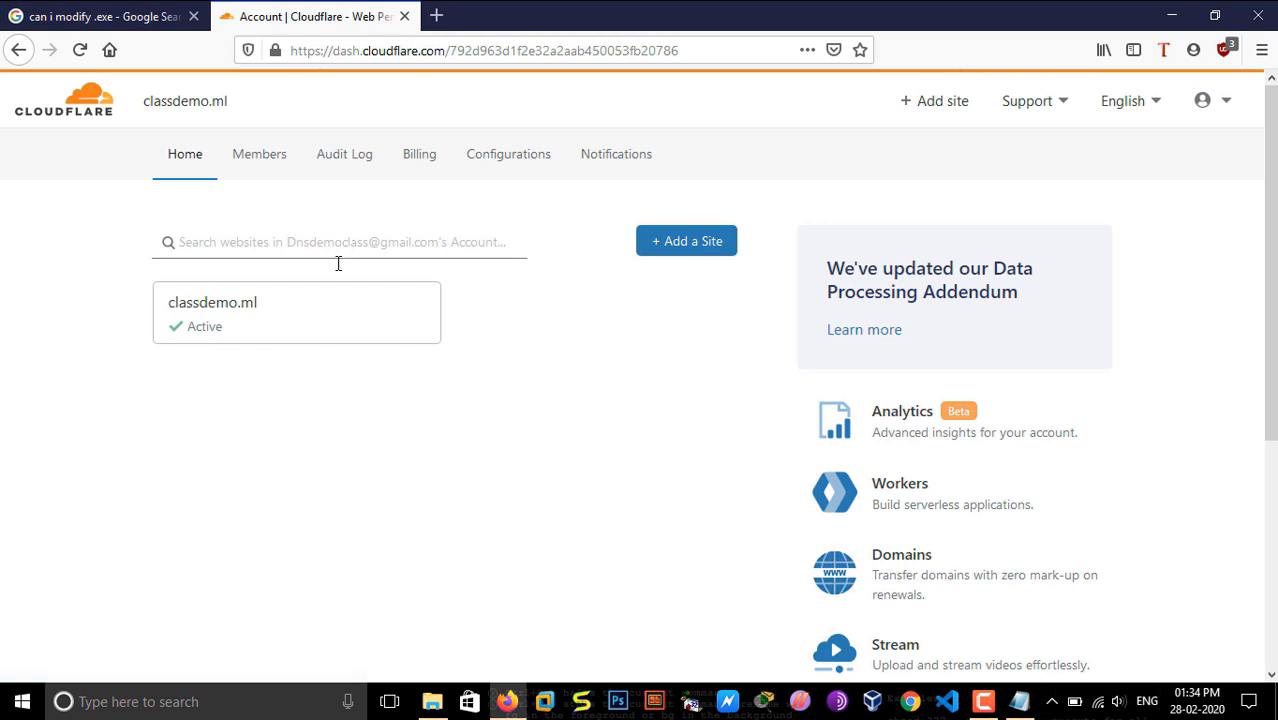
Step: Open the SSL/TLS settings of the classdemo.ml site and view the encryption mode overview and Edge Certificates
left_click(297, 323)
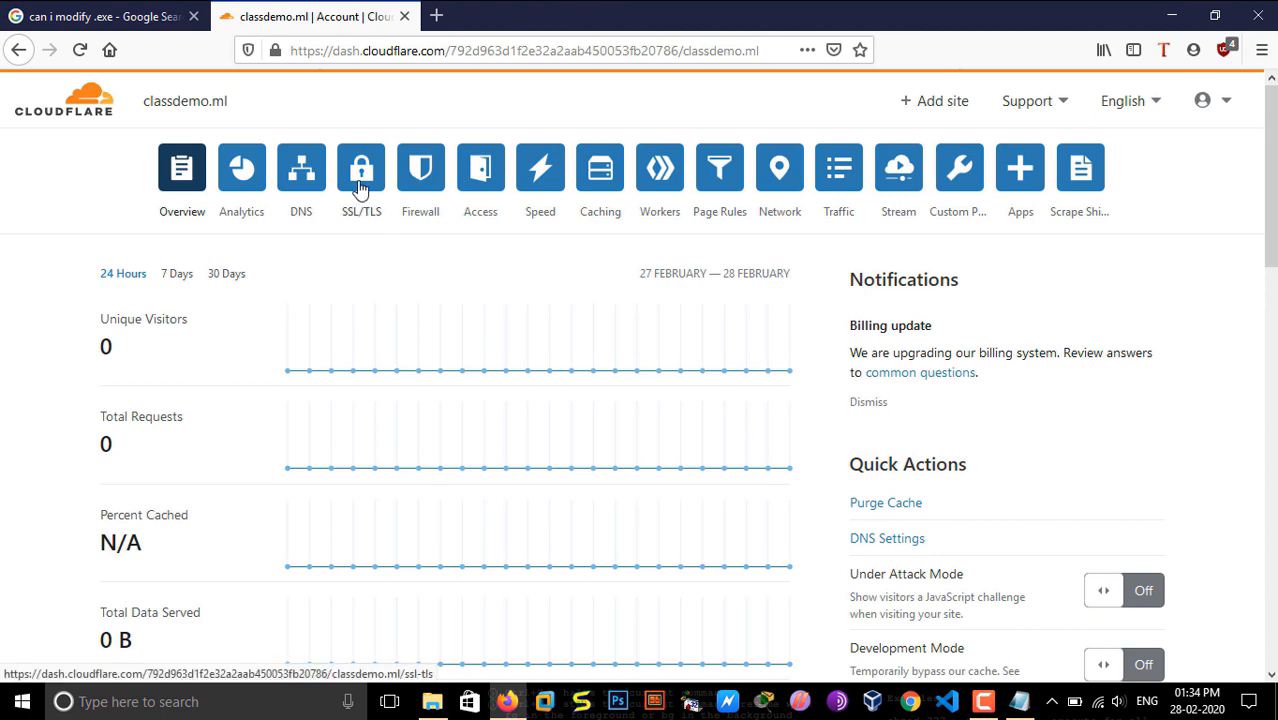
left_click(360, 190)
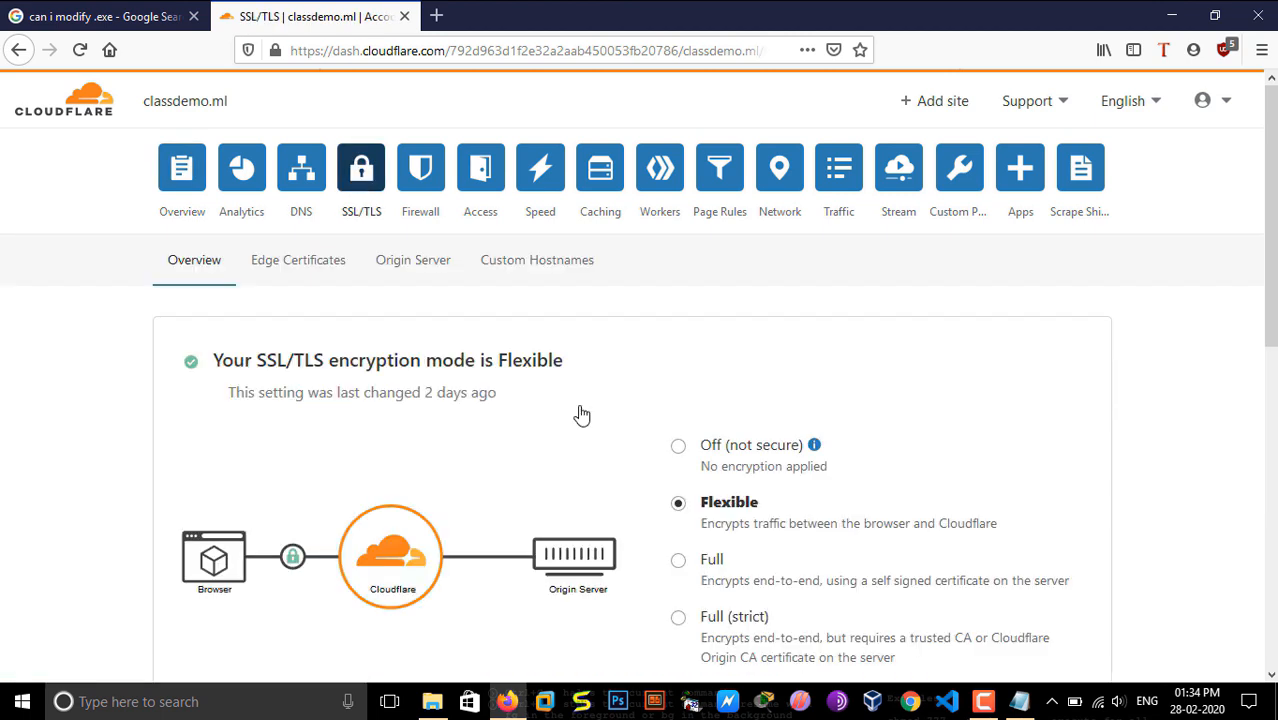
left_click_drag(1270, 304, 1240, 318)
left_click(324, 251)
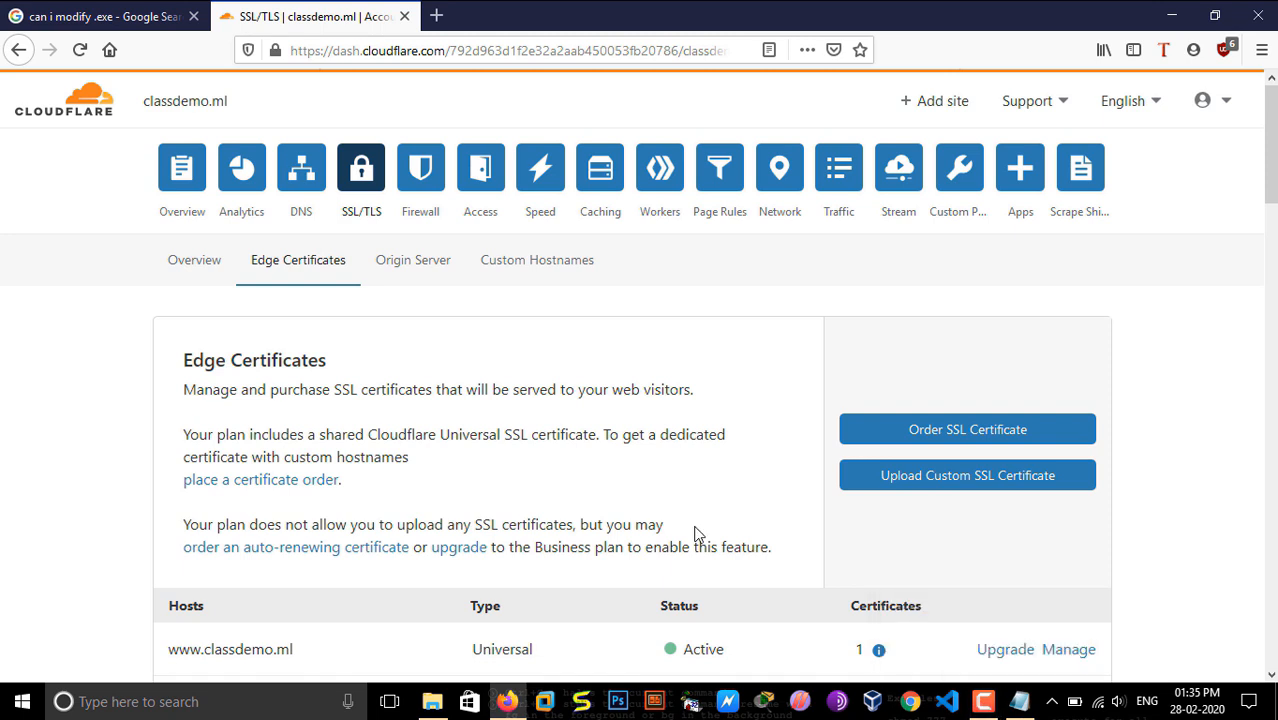
Step: Create an origin server certificate for *.classdemo.ml and classdemo.ml, letting Cloudflare generate an RSA private key and CSR
left_click(427, 263)
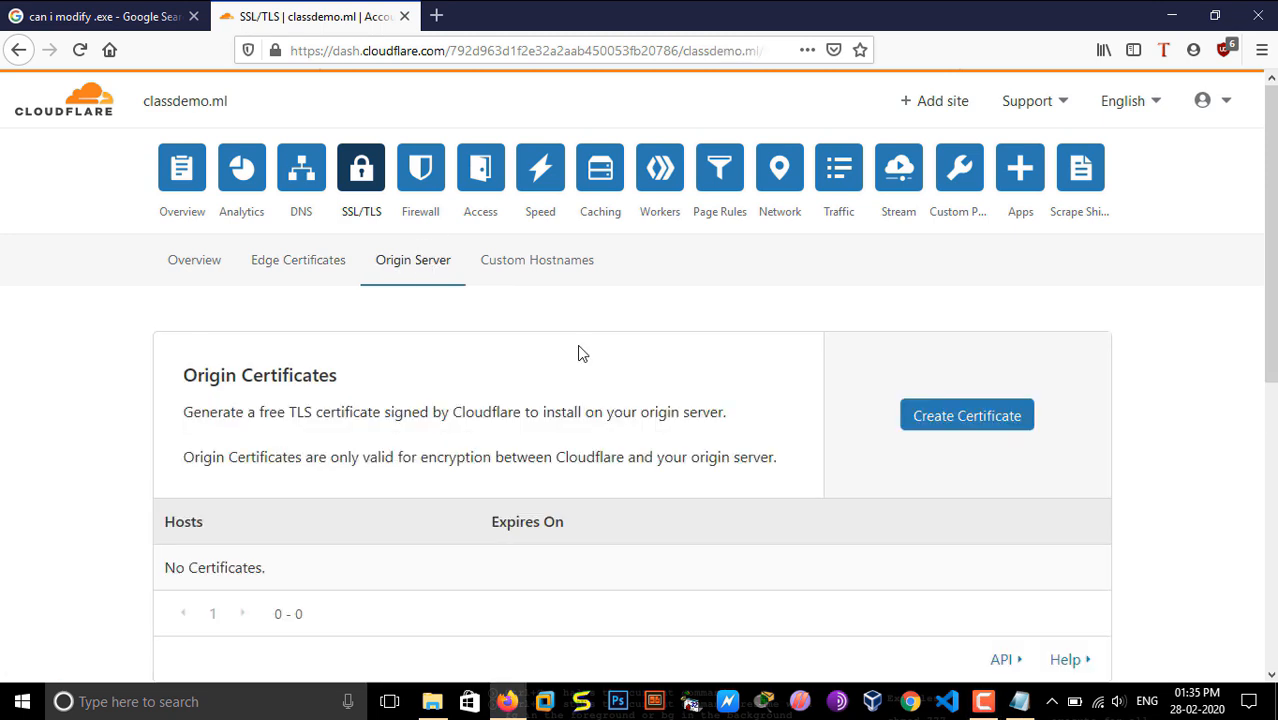
scroll(950, 440, "down", 2)
scroll(985, 400, "up", 1)
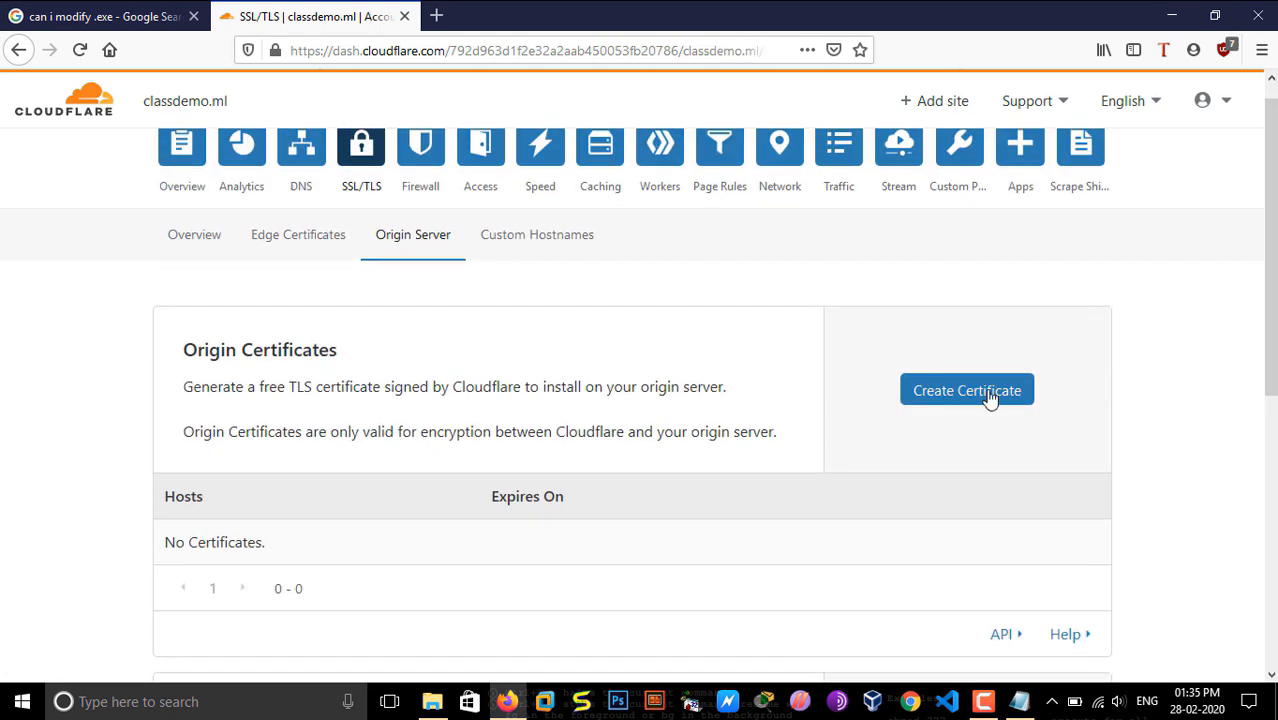
left_click(967, 391)
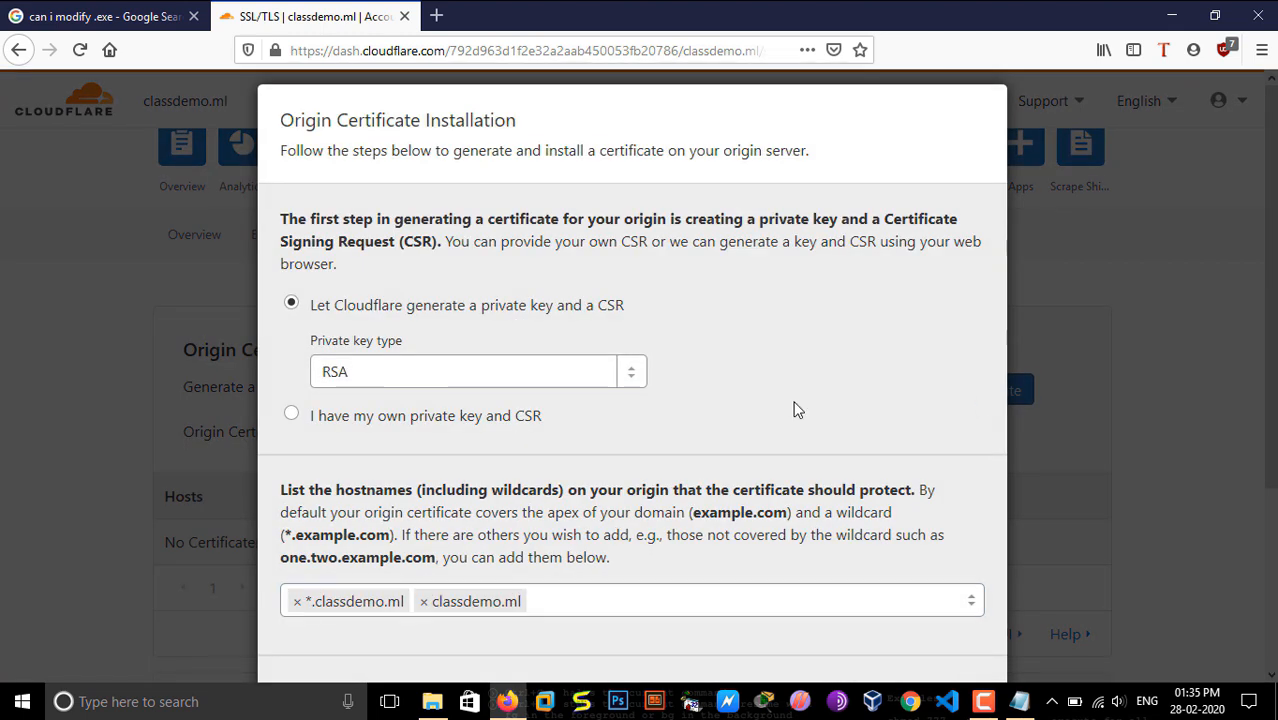
scroll(797, 410, "down", 3)
left_click(956, 668)
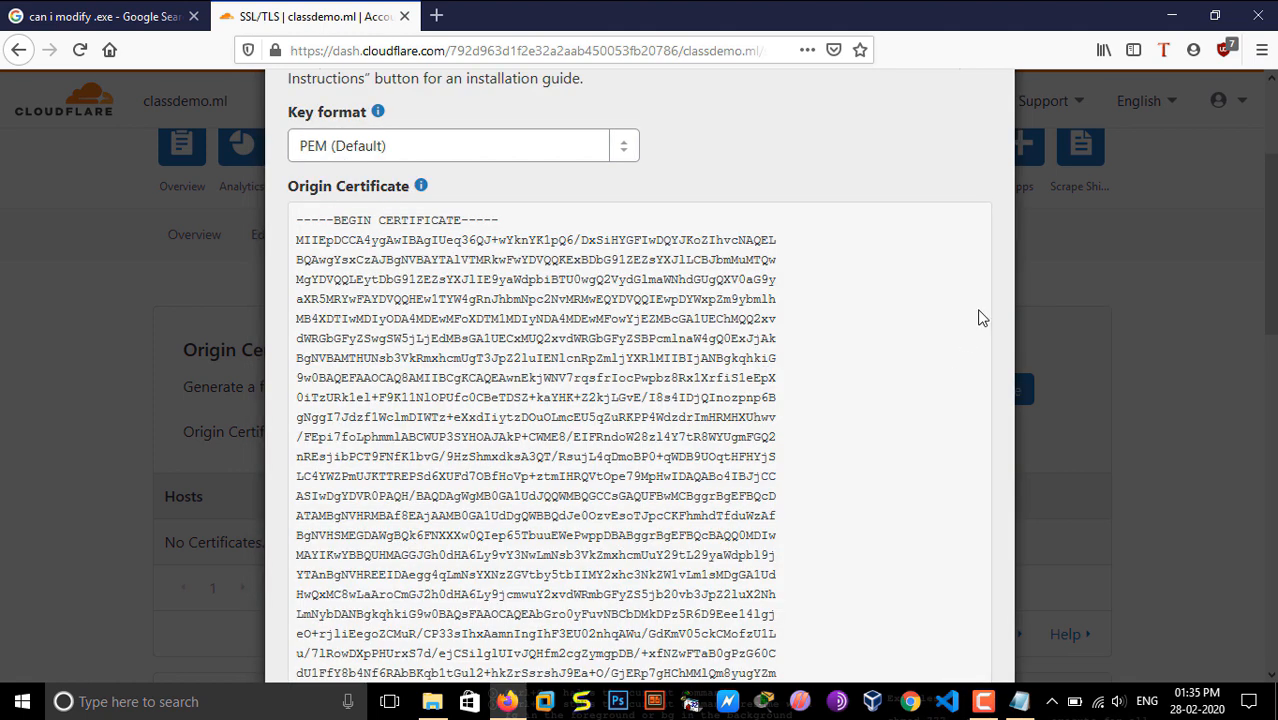
Step: Examine the generated origin certificate and private key in the installation dialog
scroll(981, 317, "down", 15)
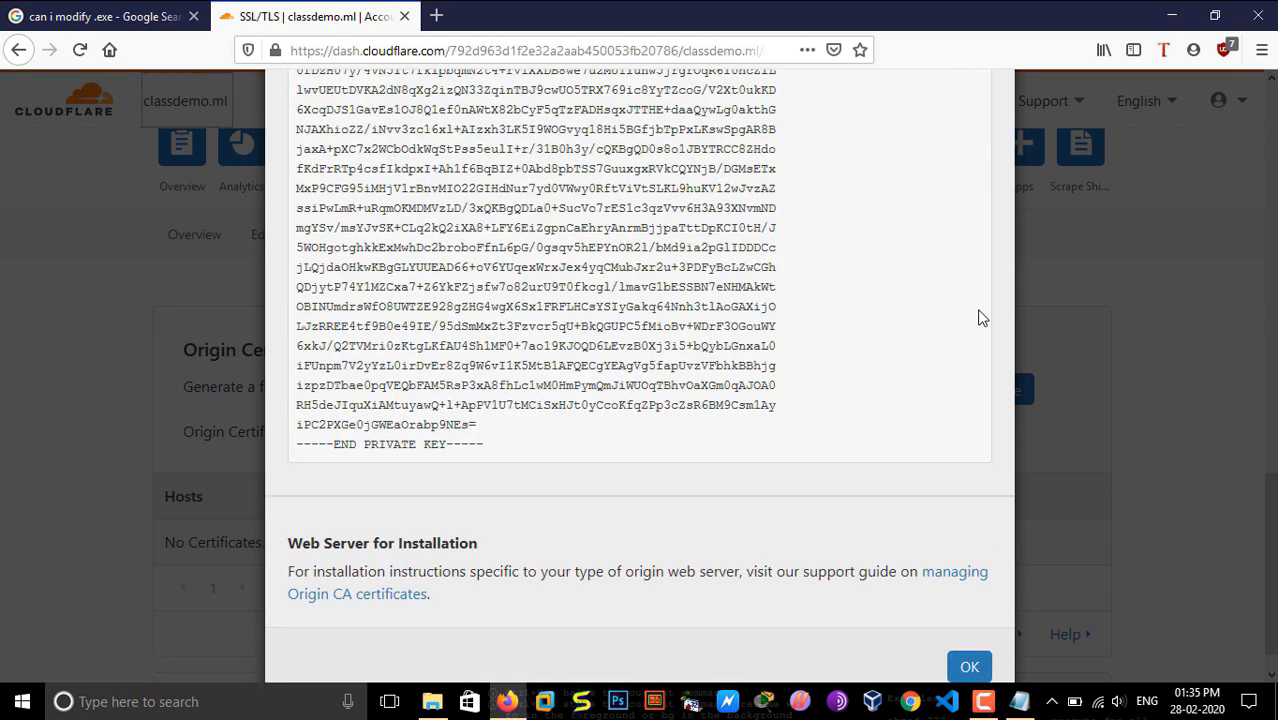
left_click_drag(970, 292, 928, 212)
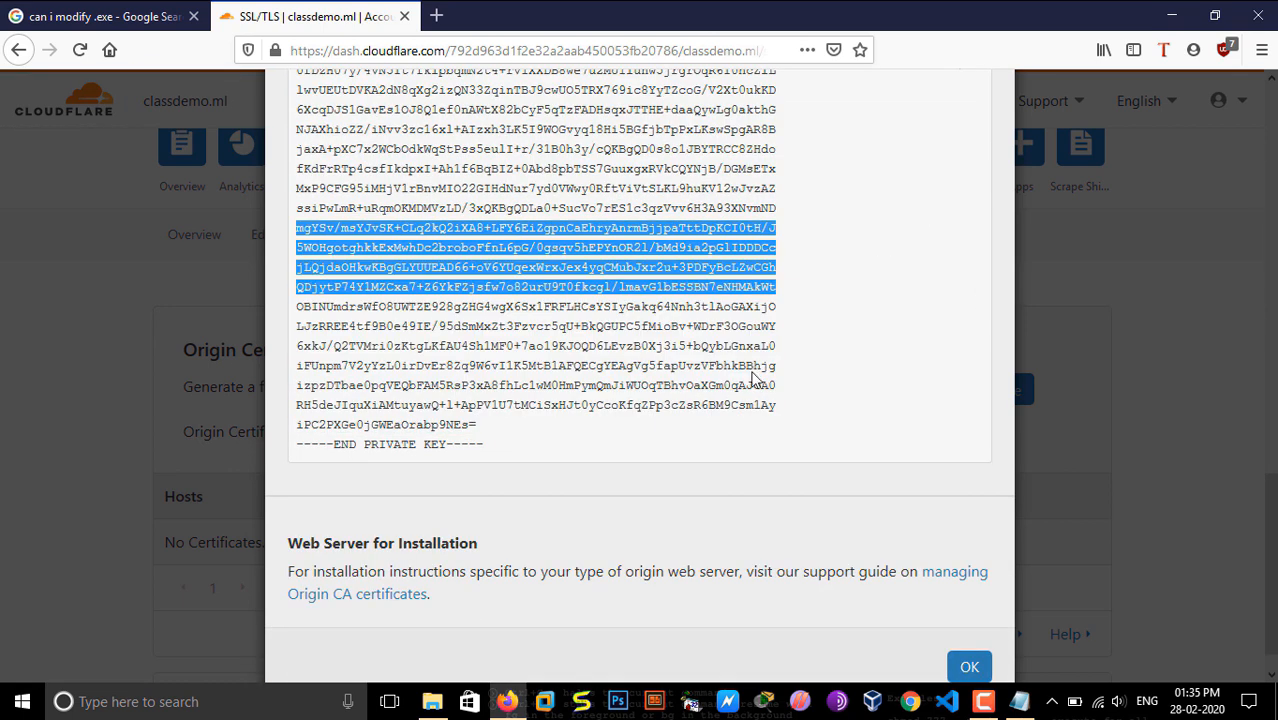
left_click(680, 410)
scroll(490, 450, "up", 12)
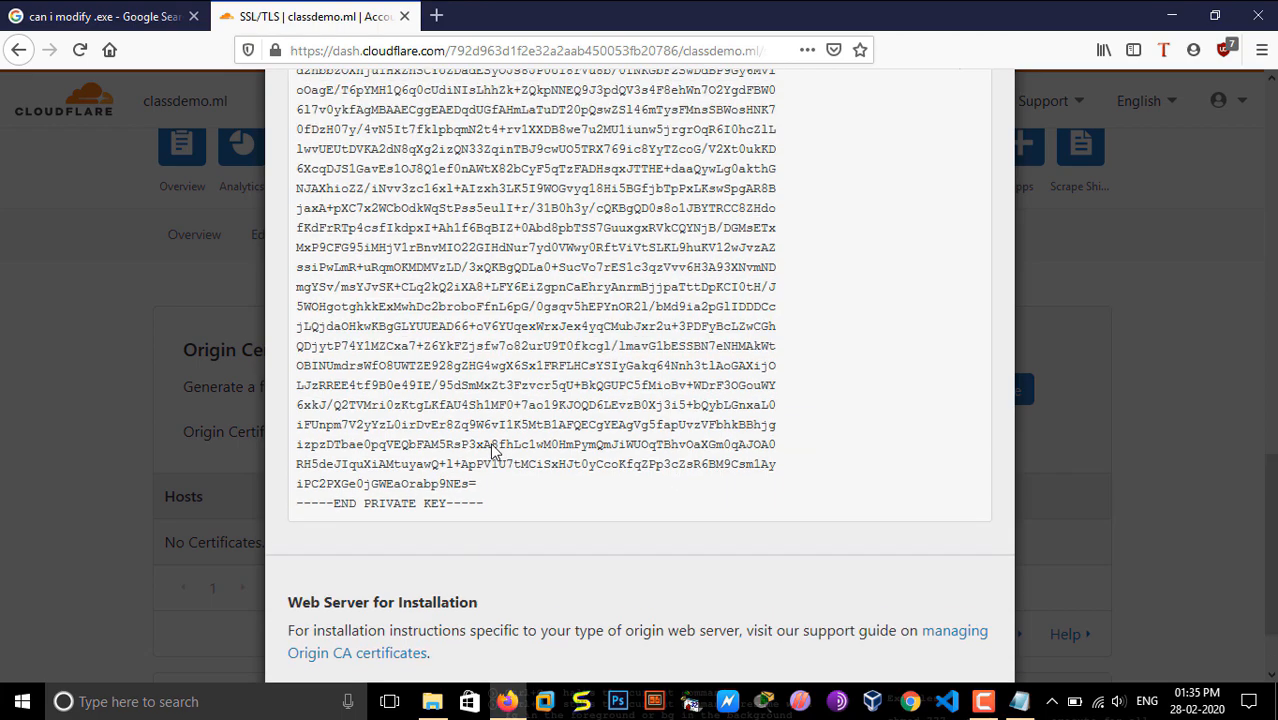
scroll(490, 450, "down", 4)
scroll(560, 225, "up", 5)
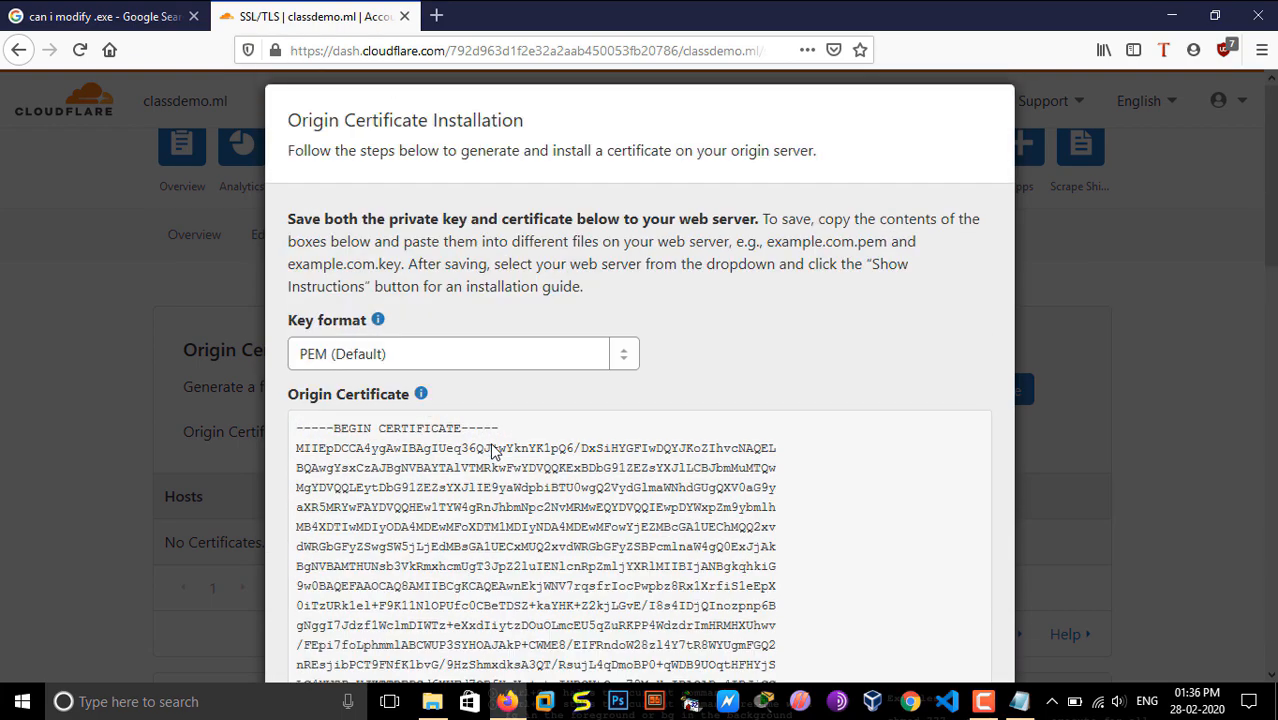
Step: Review the full text of the origin certificate and private key blocks, including their begin and end markers
scroll(570, 222, "down", 2)
scroll(588, 252, "down", 10)
scroll(588, 252, "up", 6)
scroll(588, 252, "up", 1)
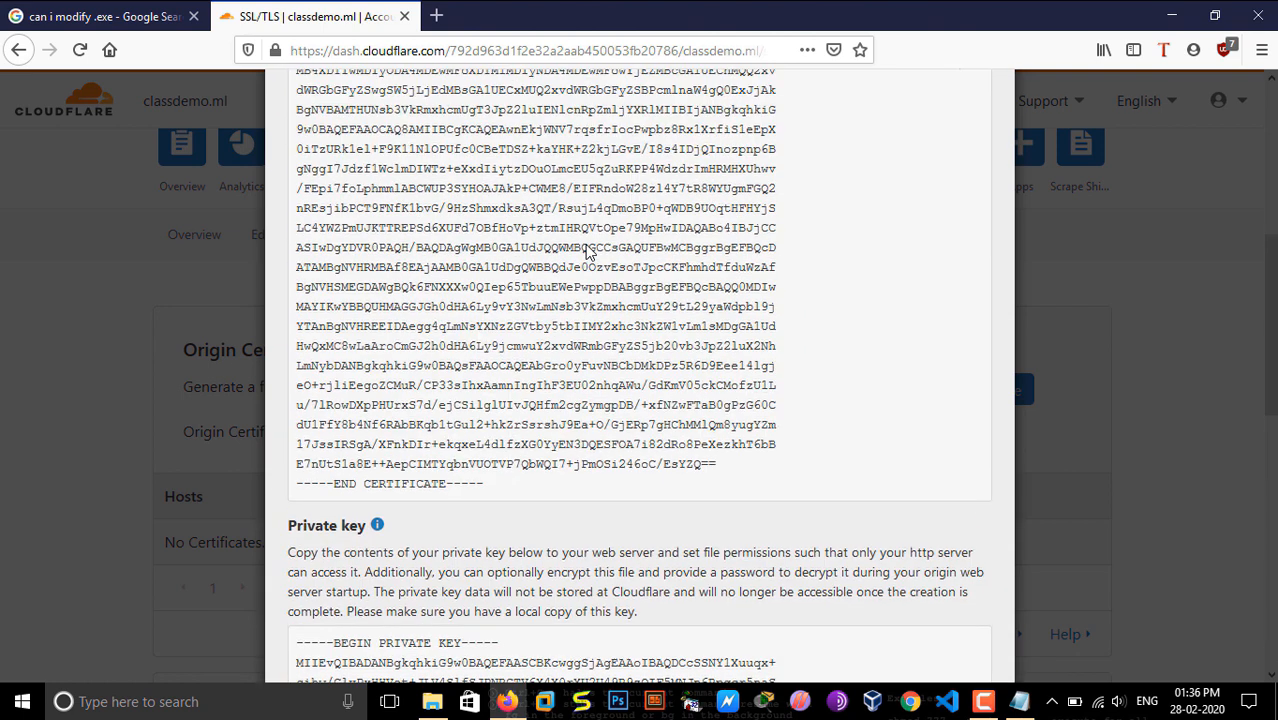
scroll(590, 252, "down", 5)
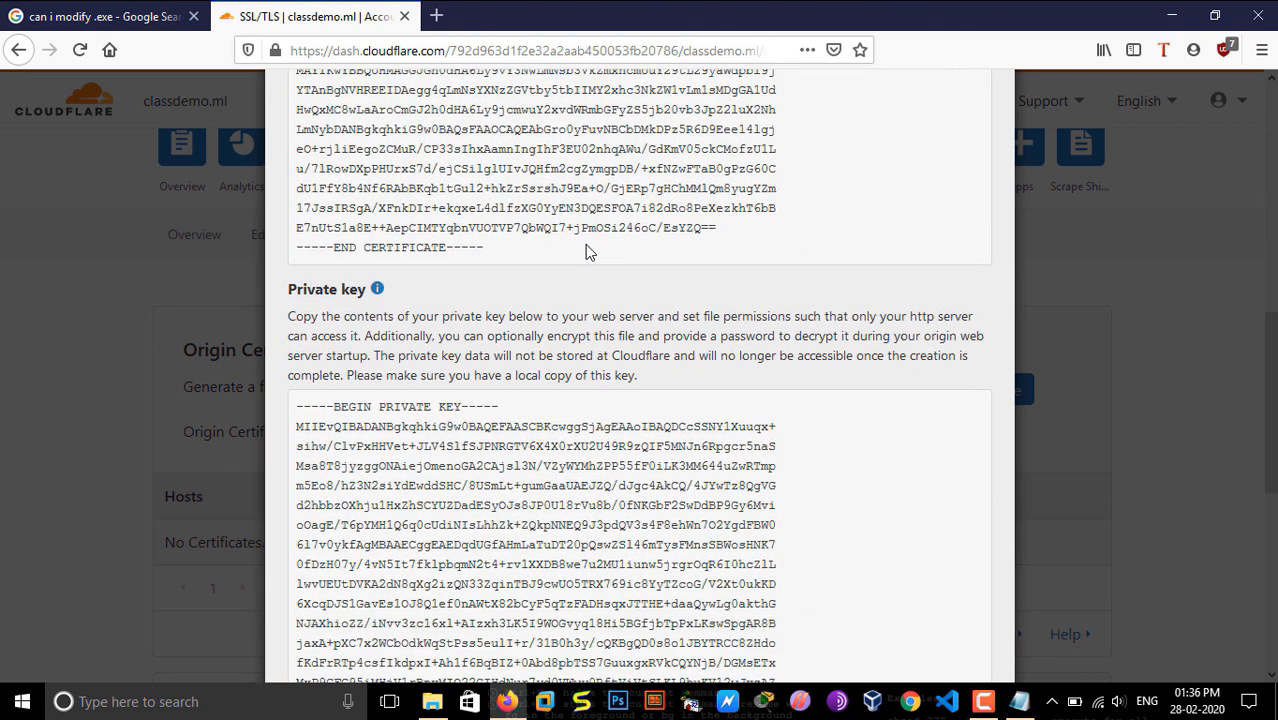
scroll(598, 268, "down", 6)
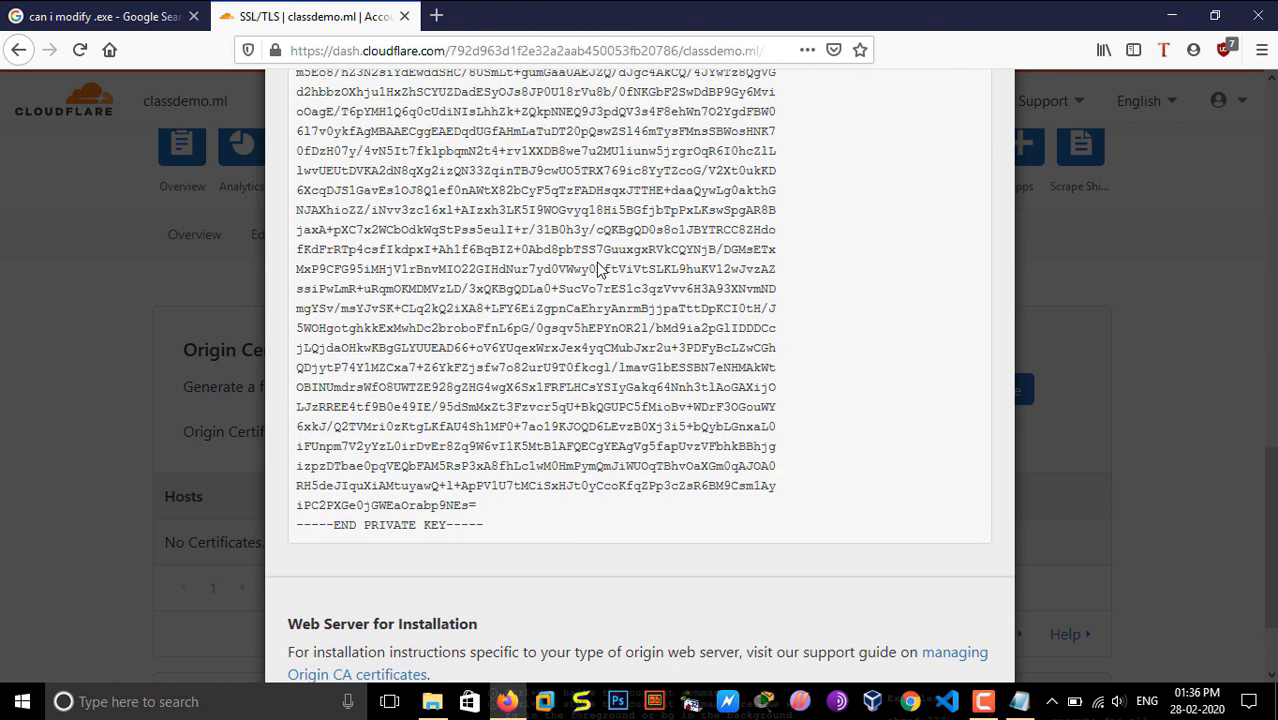
scroll(480, 412, "up", 8)
left_click_drag(487, 467, 333, 467)
left_click(417, 450)
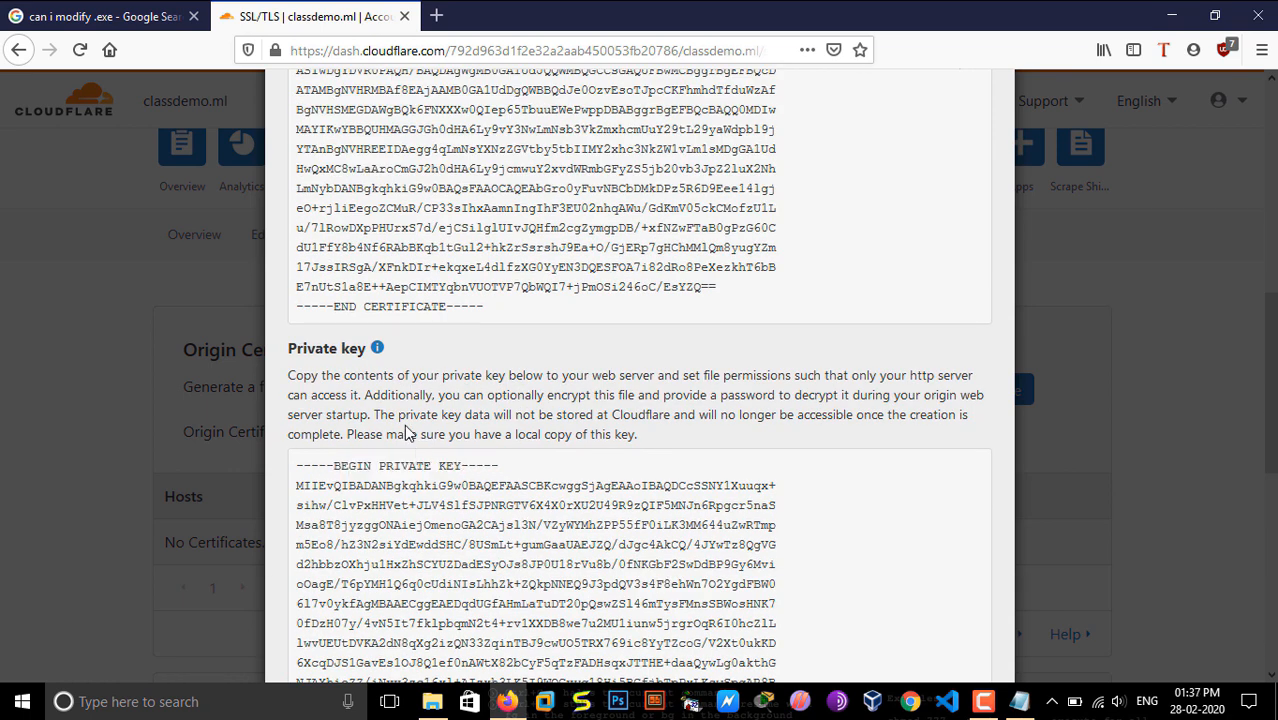
left_click_drag(288, 349, 353, 349)
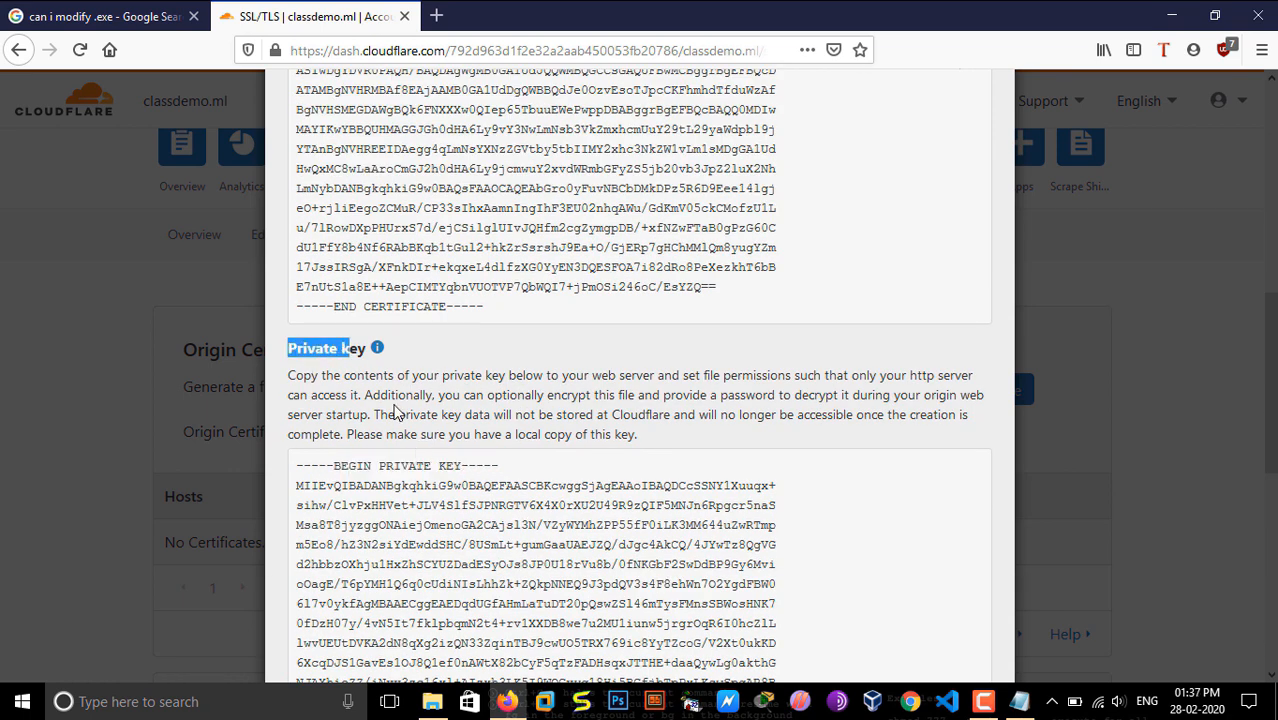
scroll(395, 413, "up", 10)
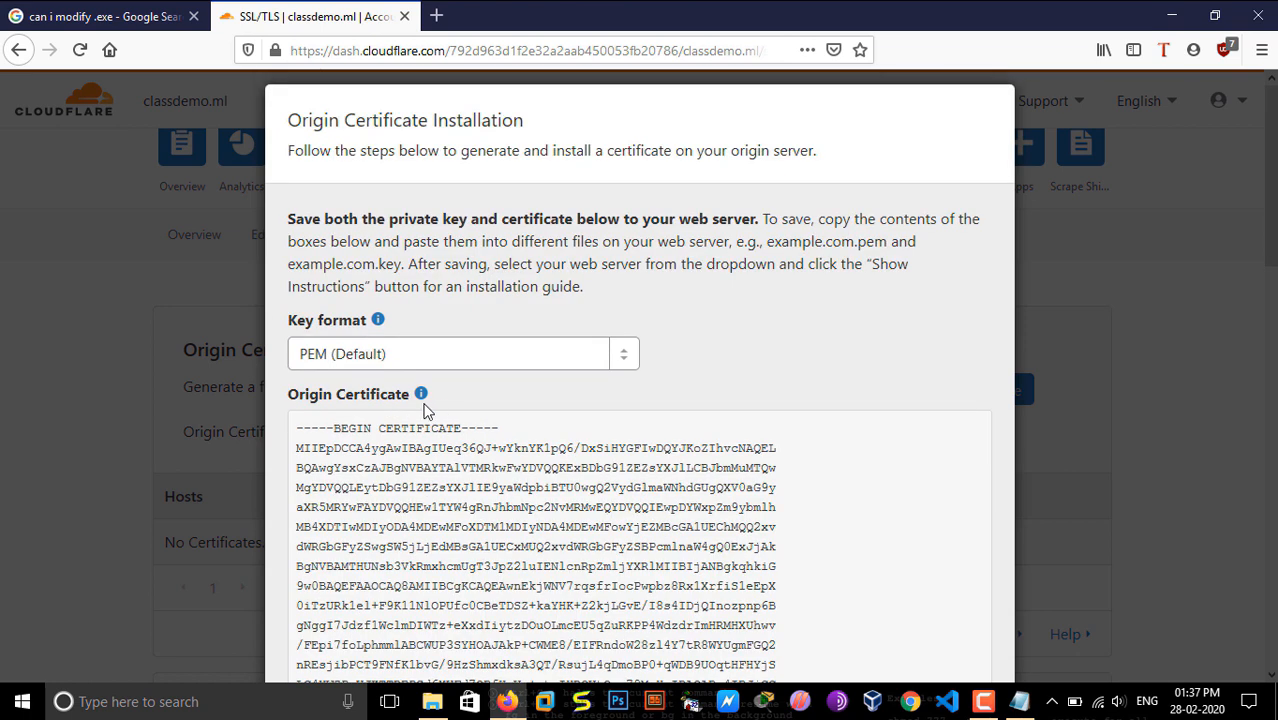
left_click_drag(440, 402, 288, 399)
left_click(358, 425)
left_click(985, 701)
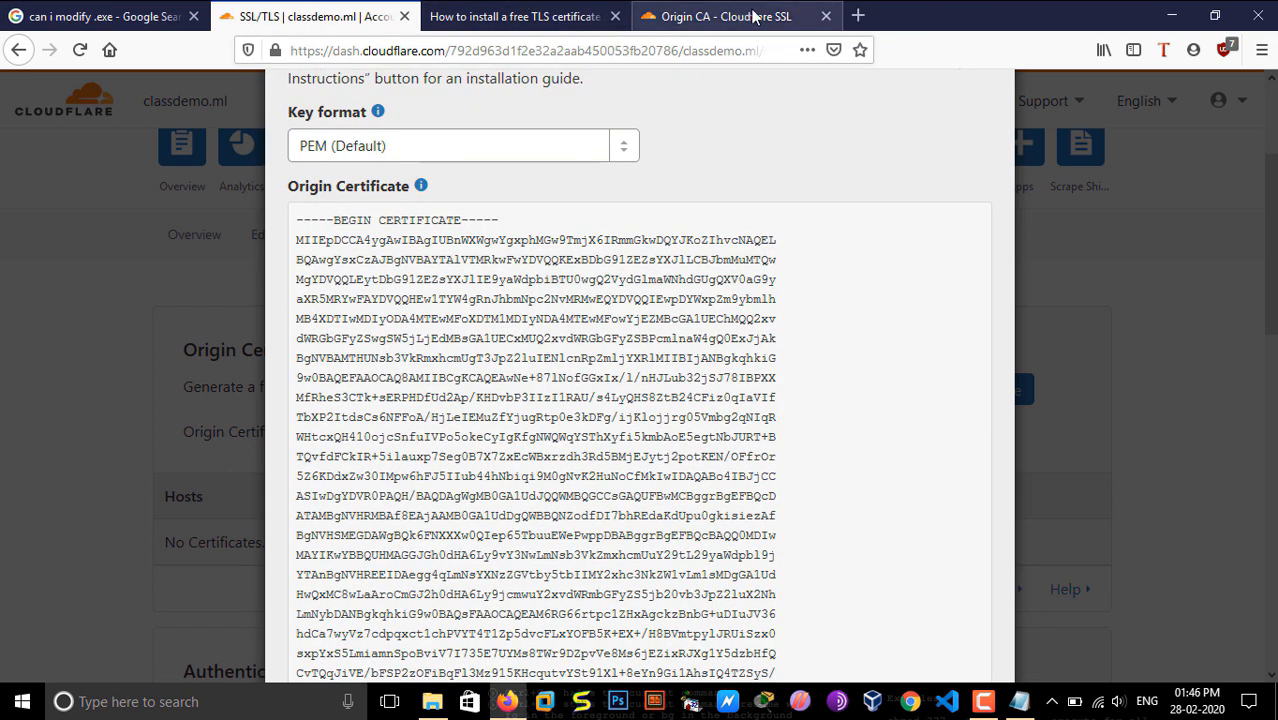
Step: Search the web for "infinityfree login" in a new browser tab and open the InfinityFree home page
left_click(852, 14)
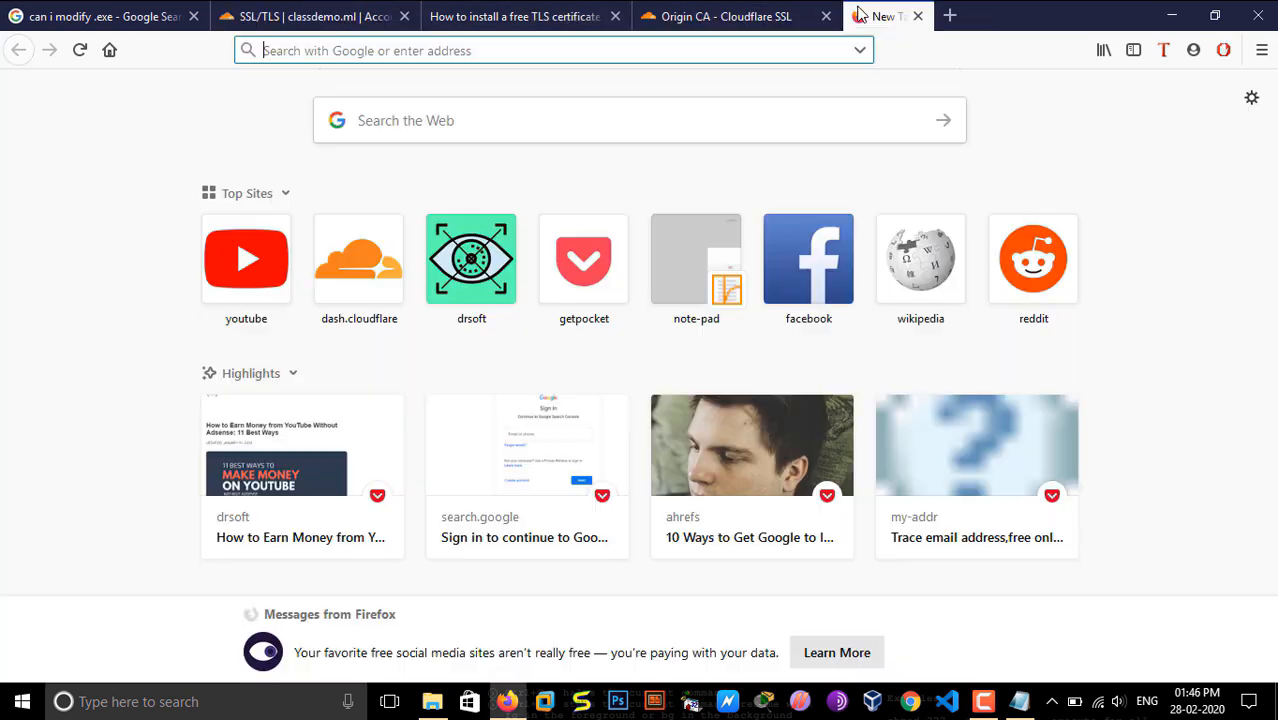
type("infi")
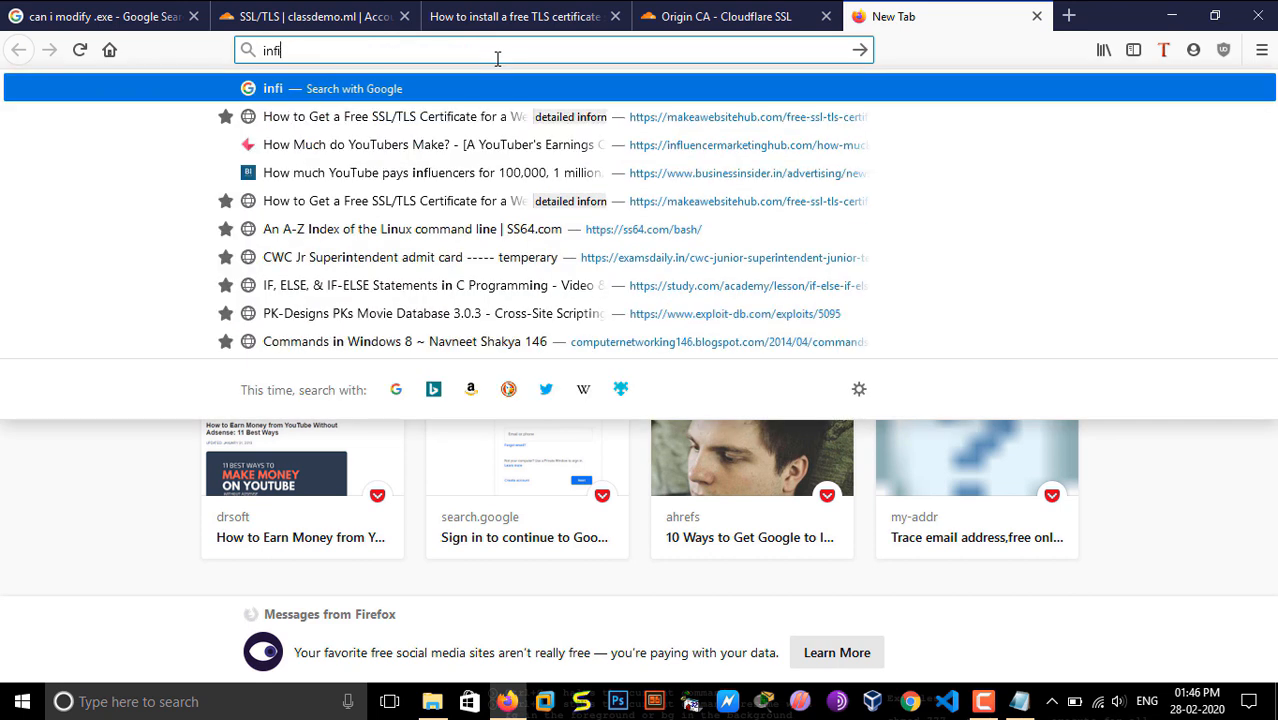
type("nityfree")
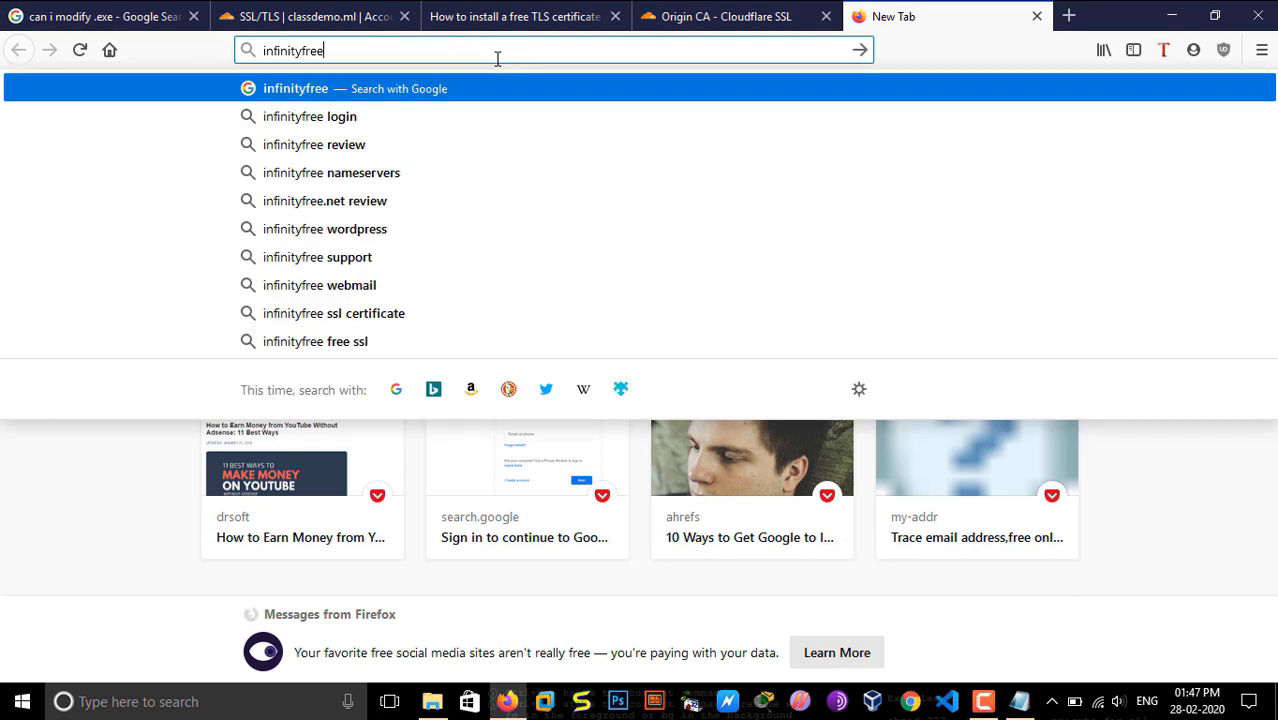
key("Down")
key("Return")
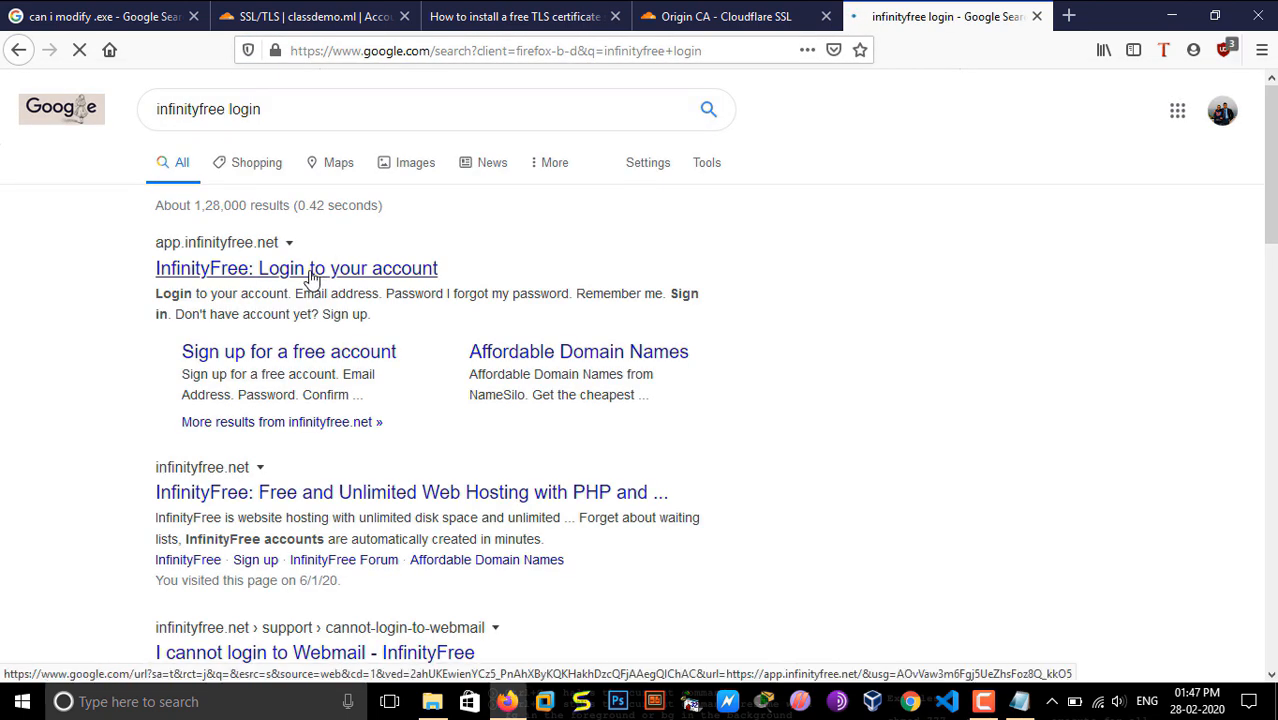
left_click(311, 278)
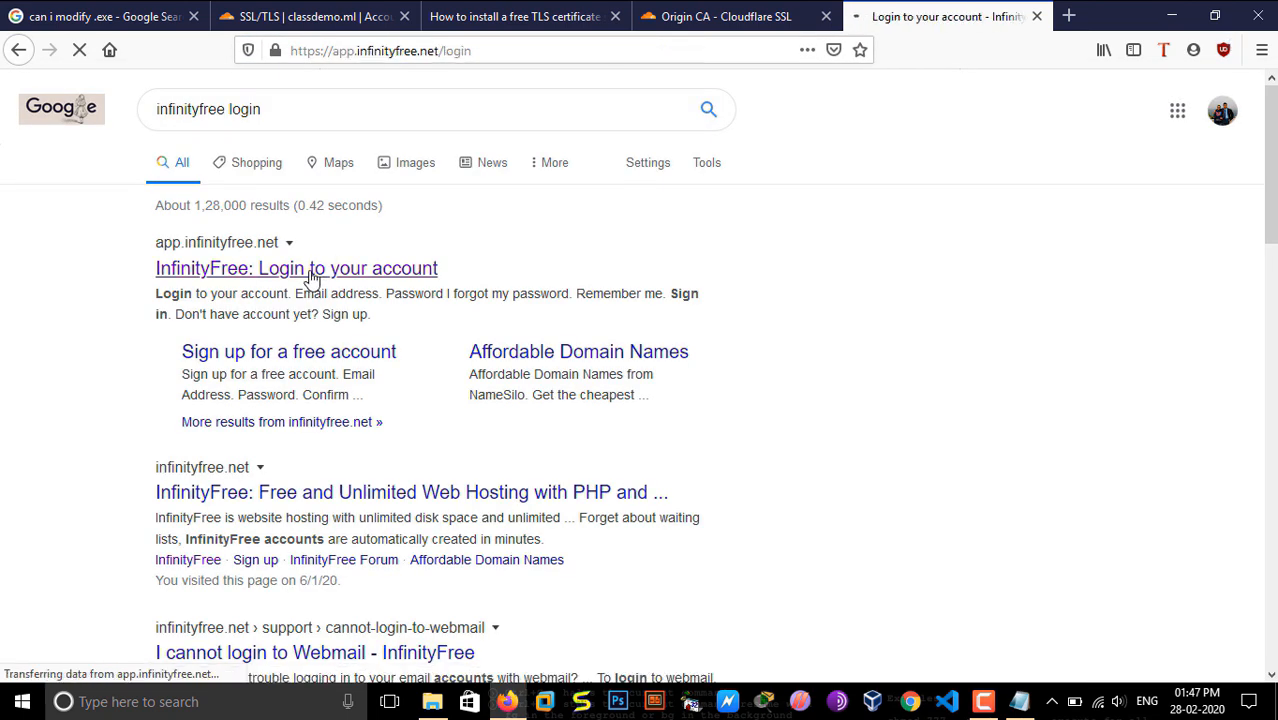
left_click(17, 50)
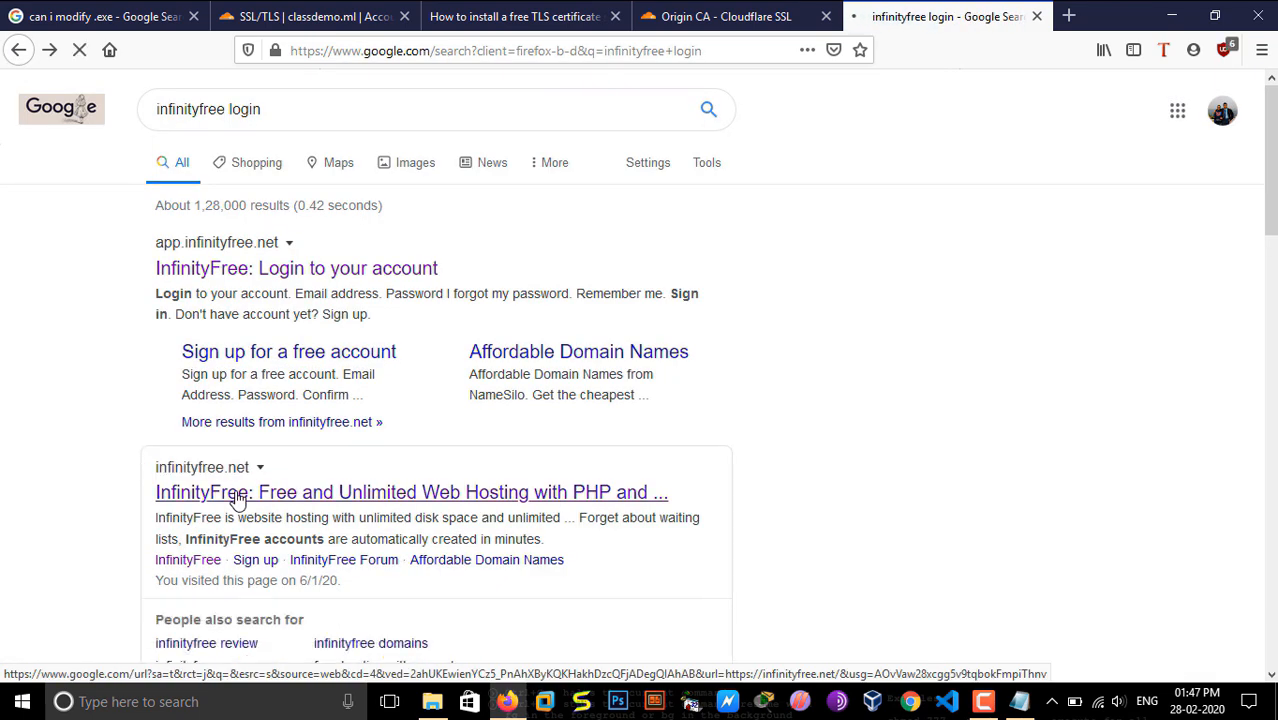
left_click(208, 492)
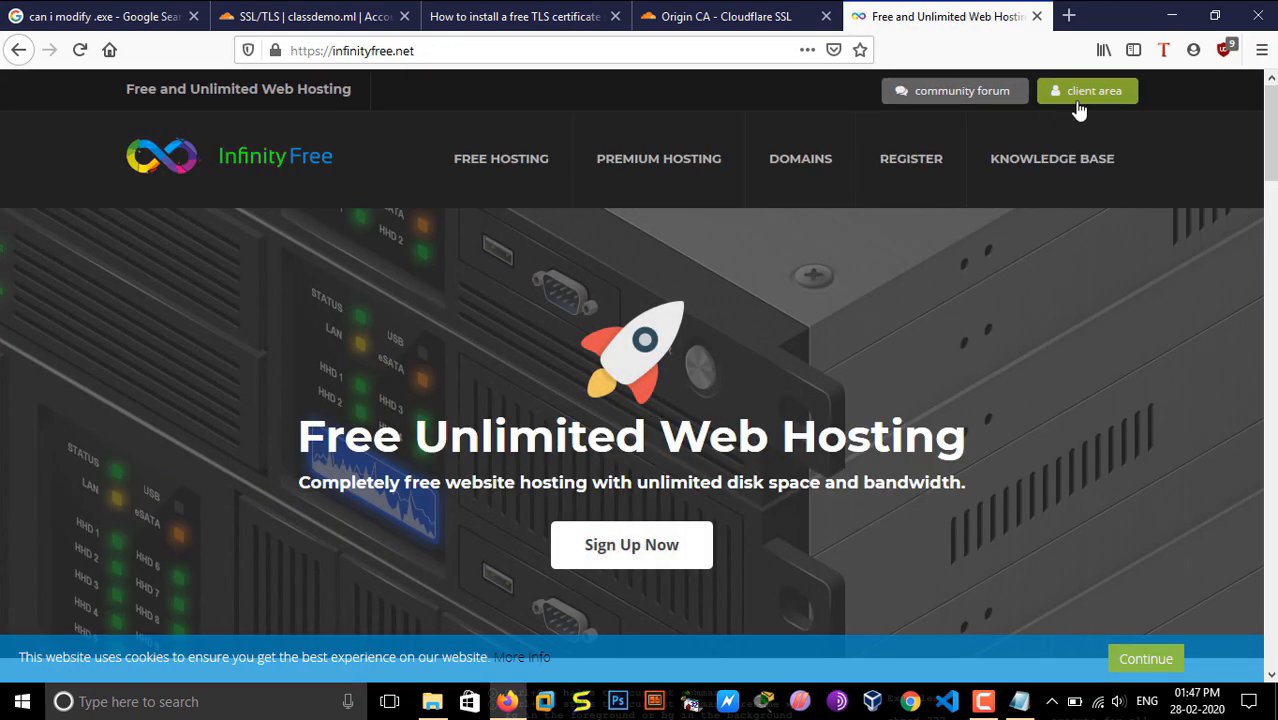
Step: Sign in to the InfinityFree client area and open the list of hosting accounts
left_click(1078, 104)
left_click(579, 511)
left_click(550, 200)
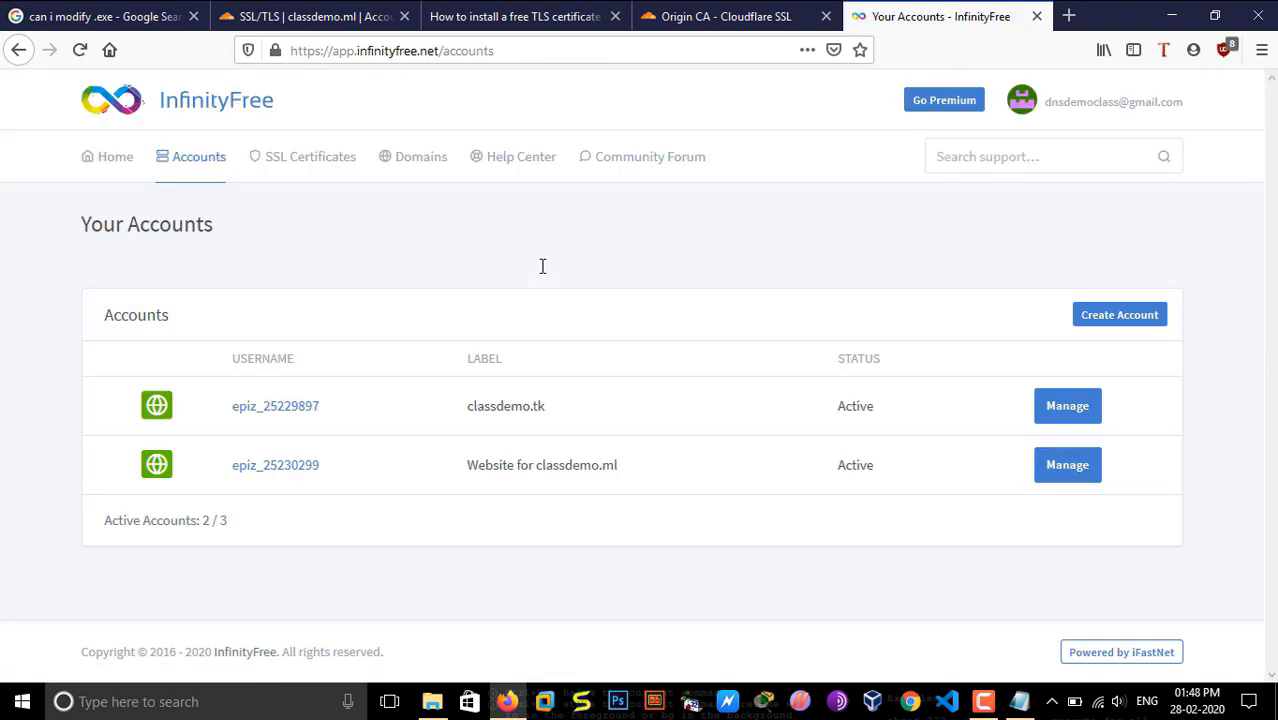
Step: Open the hosting account labelled "Website for classdemo.ml" and launch its control panel
left_click_drag(571, 468, 536, 467)
left_click(536, 465)
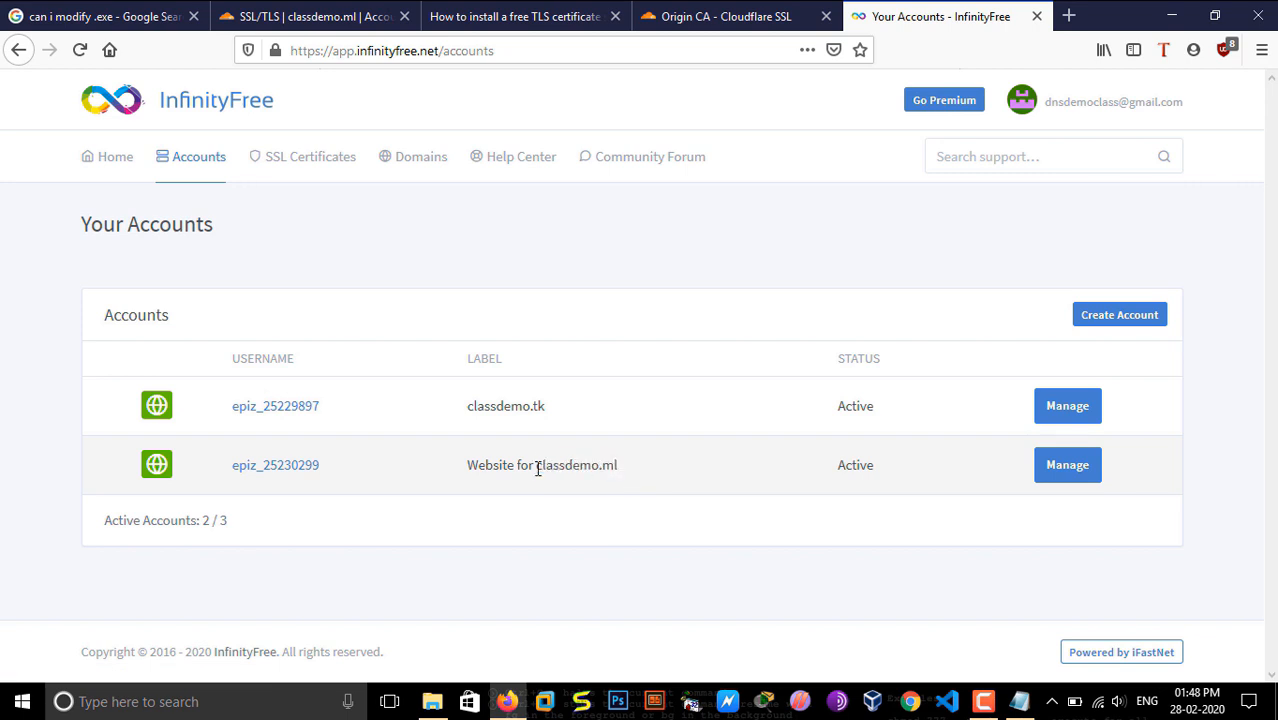
left_click(303, 473)
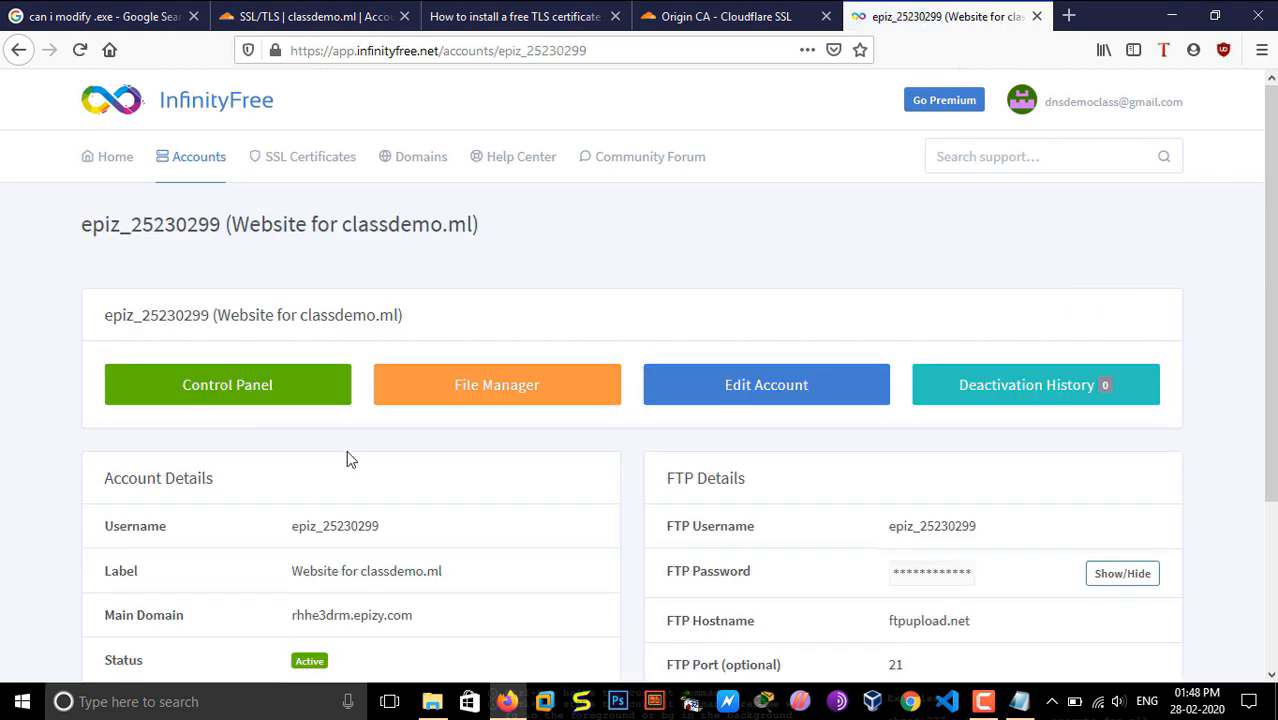
left_click(272, 400)
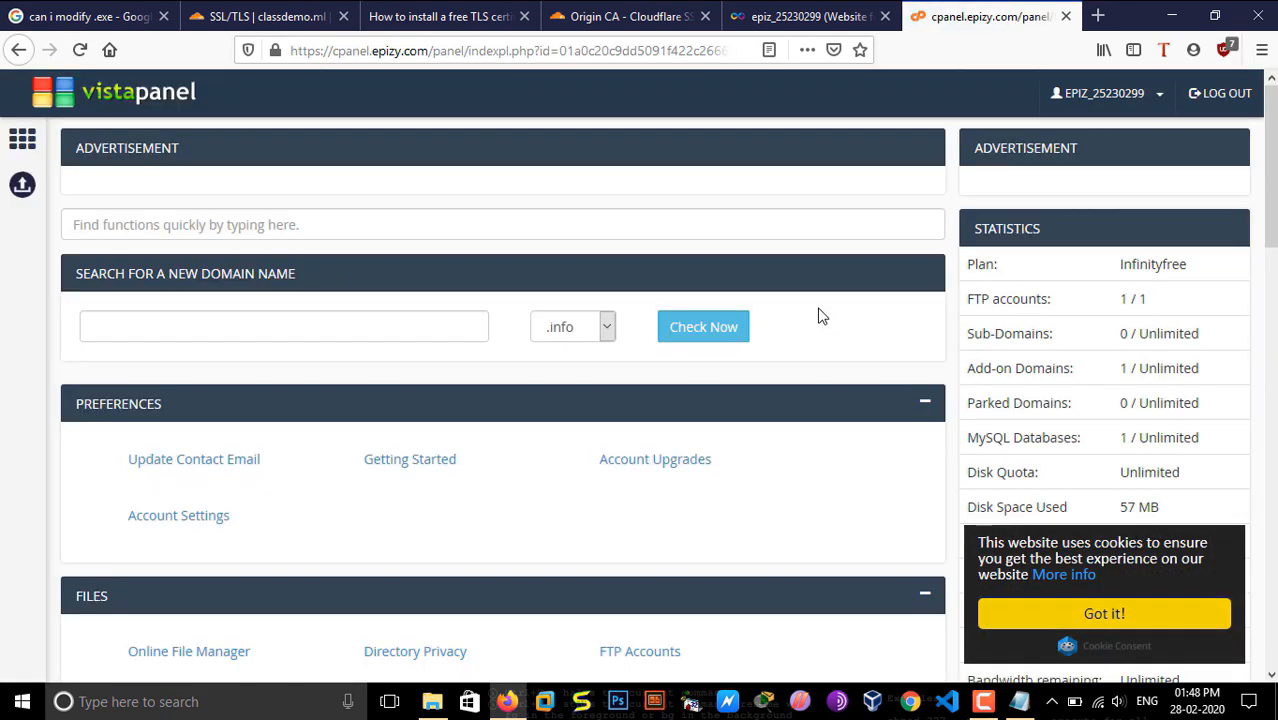
Step: Open the SSL/TLS manager in the hosting control panel and start configuring SSL for classdemo.ml
scroll(819, 314, "down", 10)
scroll(887, 491, "down", 2)
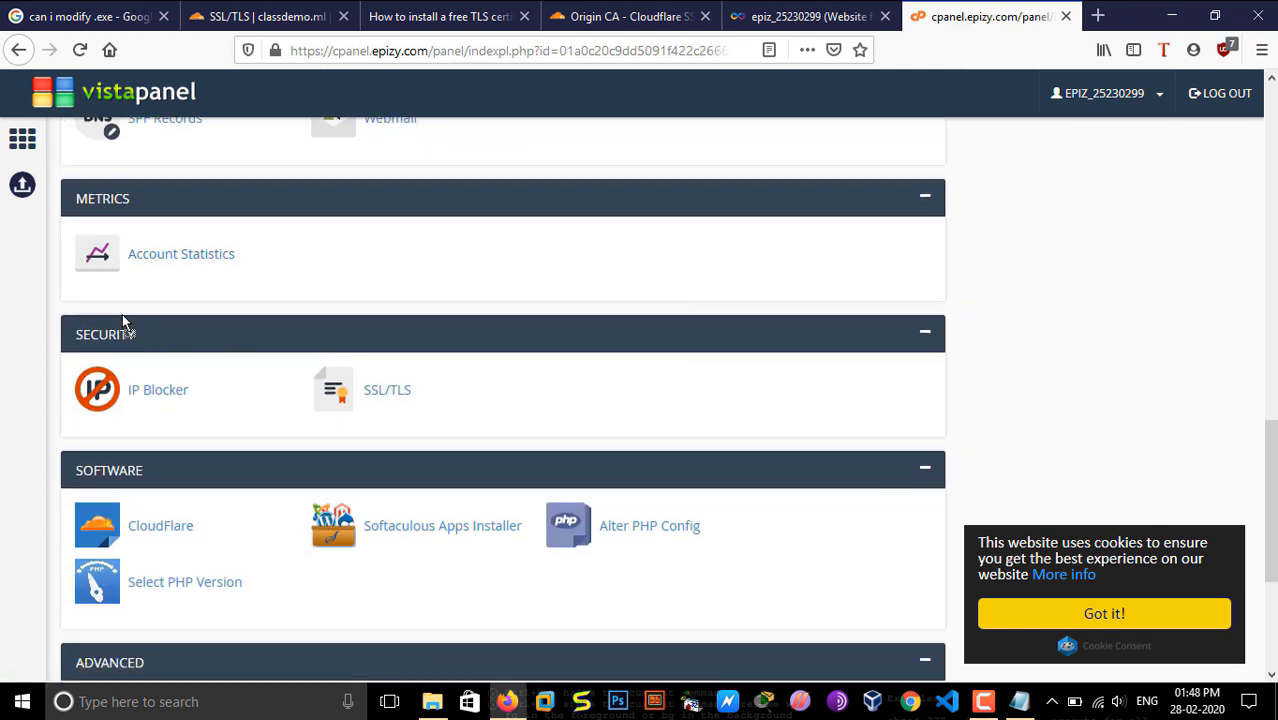
left_click(400, 397)
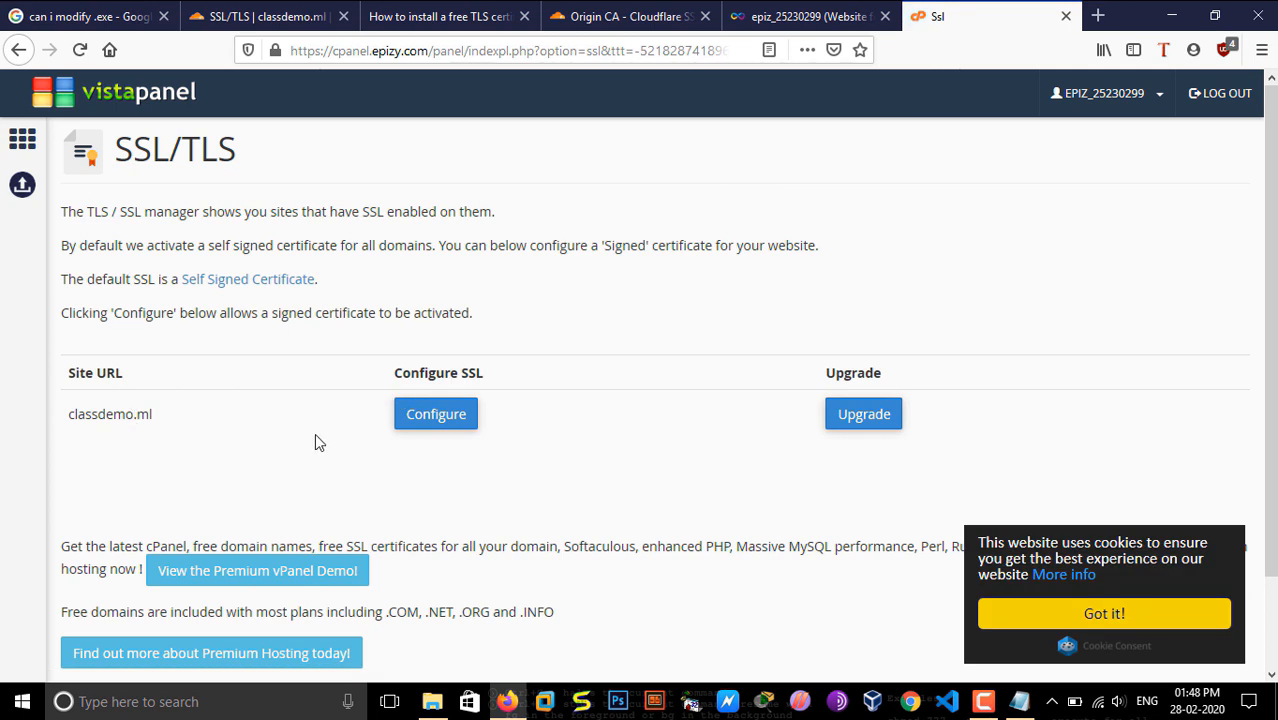
left_click(440, 416)
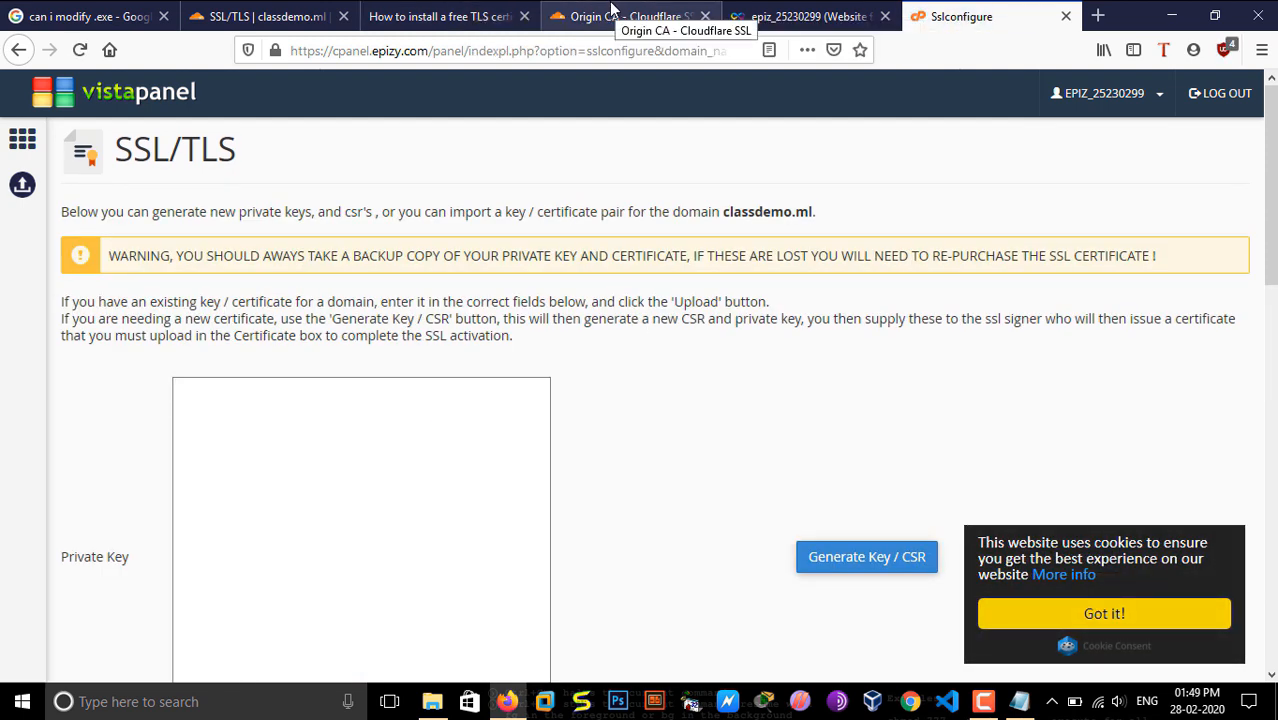
Step: Return to the Cloudflare page and copy the entire origin certificate, including its BEGIN and END CERTIFICATE lines
left_click(266, 16)
scroll(418, 229, "down", 4)
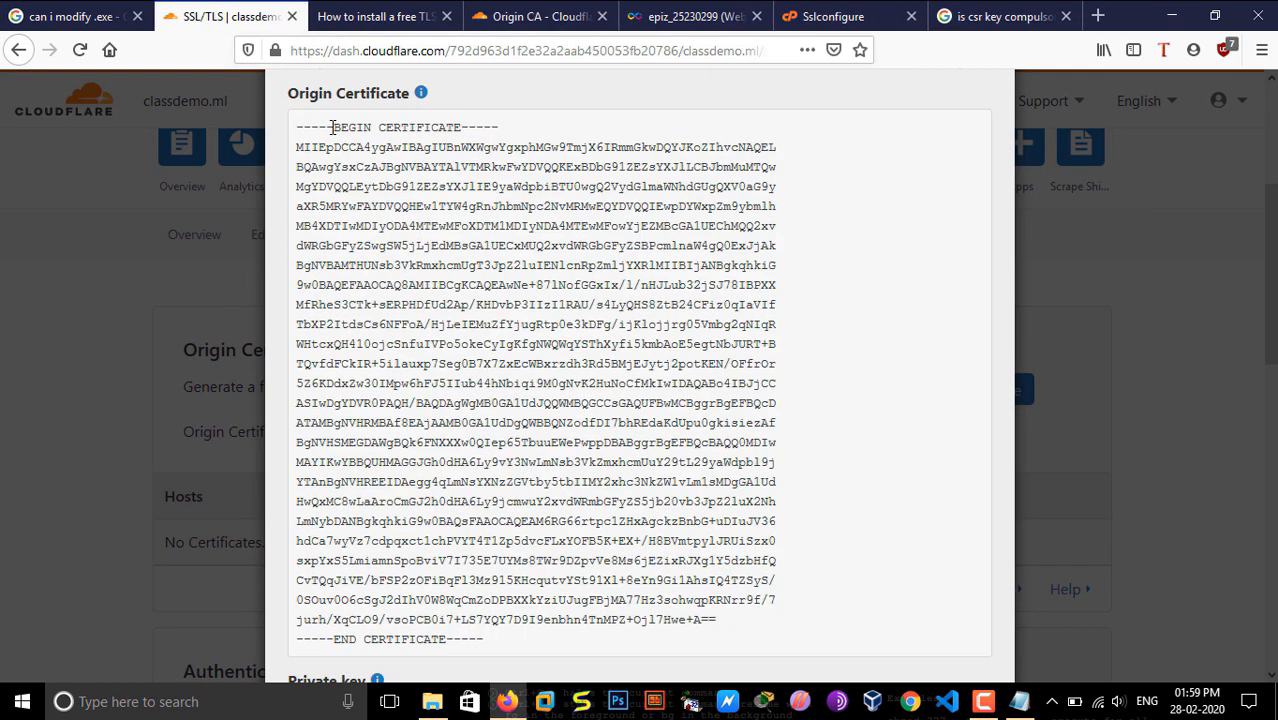
left_click_drag(333, 127, 461, 121)
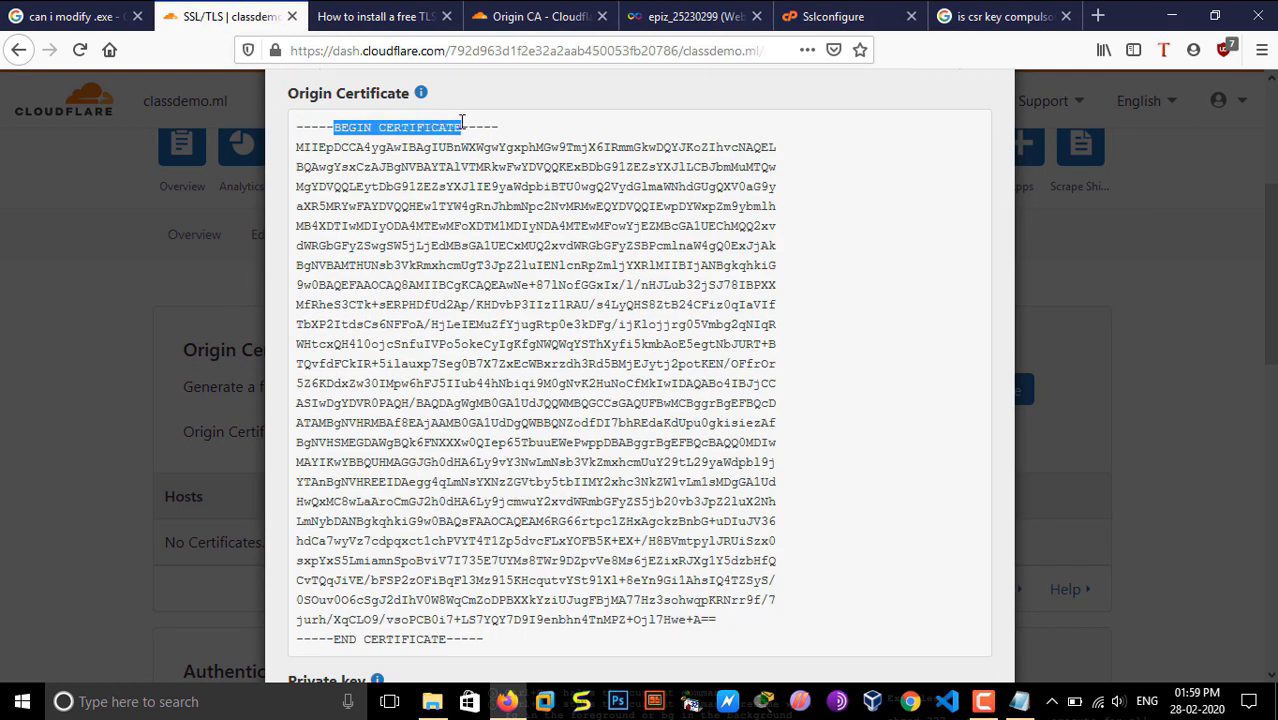
left_click_drag(296, 129, 371, 133)
left_click_drag(286, 95, 409, 94)
left_click(295, 127)
left_click_drag(296, 133, 452, 186)
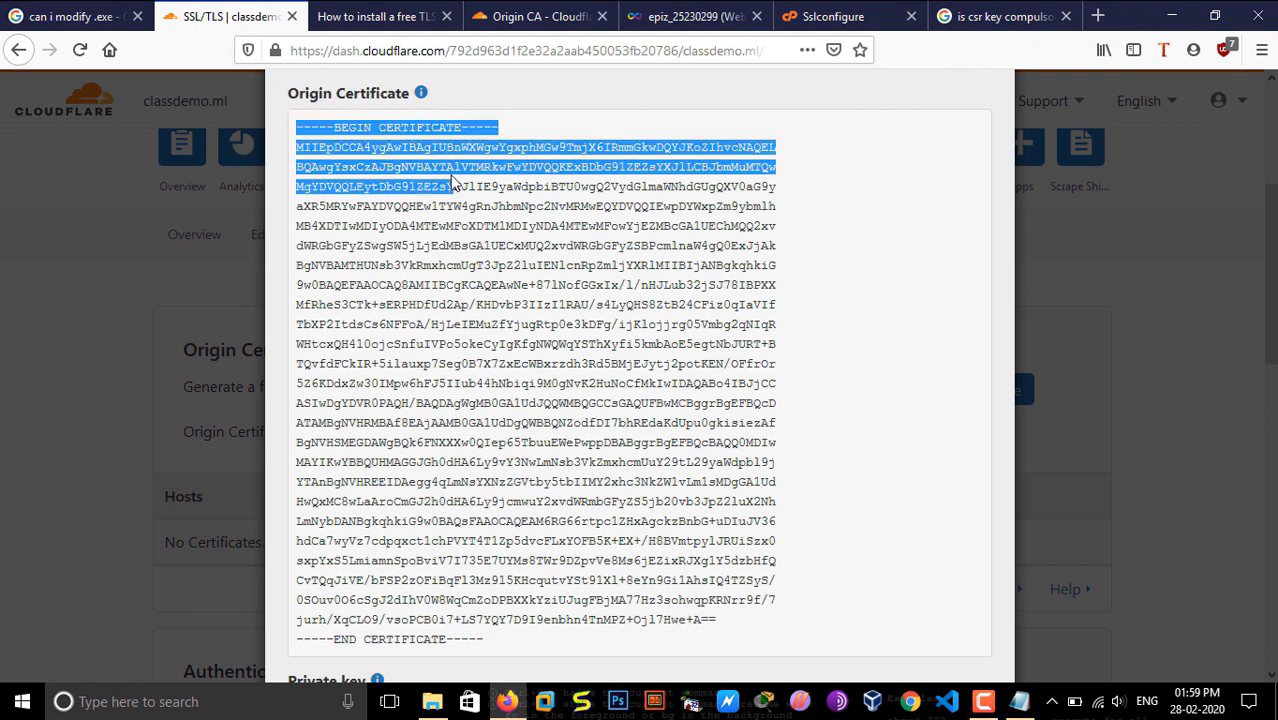
scroll(452, 183, "down", 7)
scroll(452, 183, "up", 4)
left_click_drag(486, 228, 293, 222)
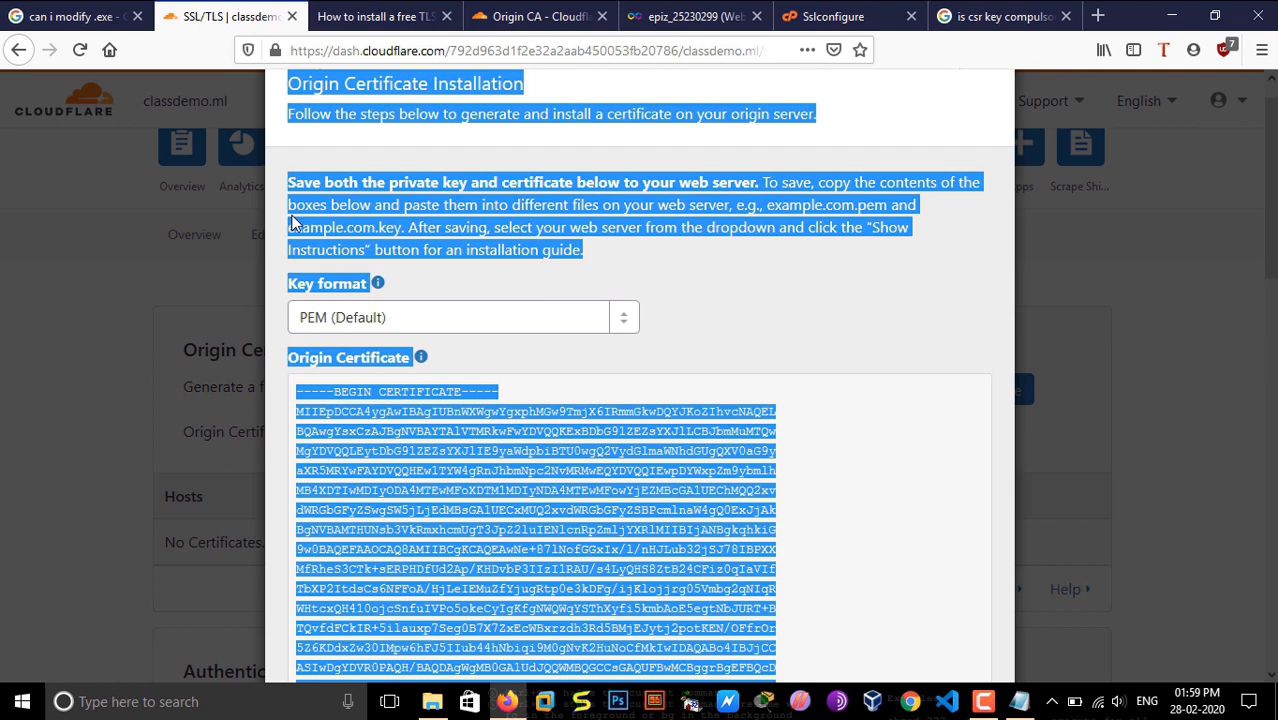
scroll(293, 222, "down", 3)
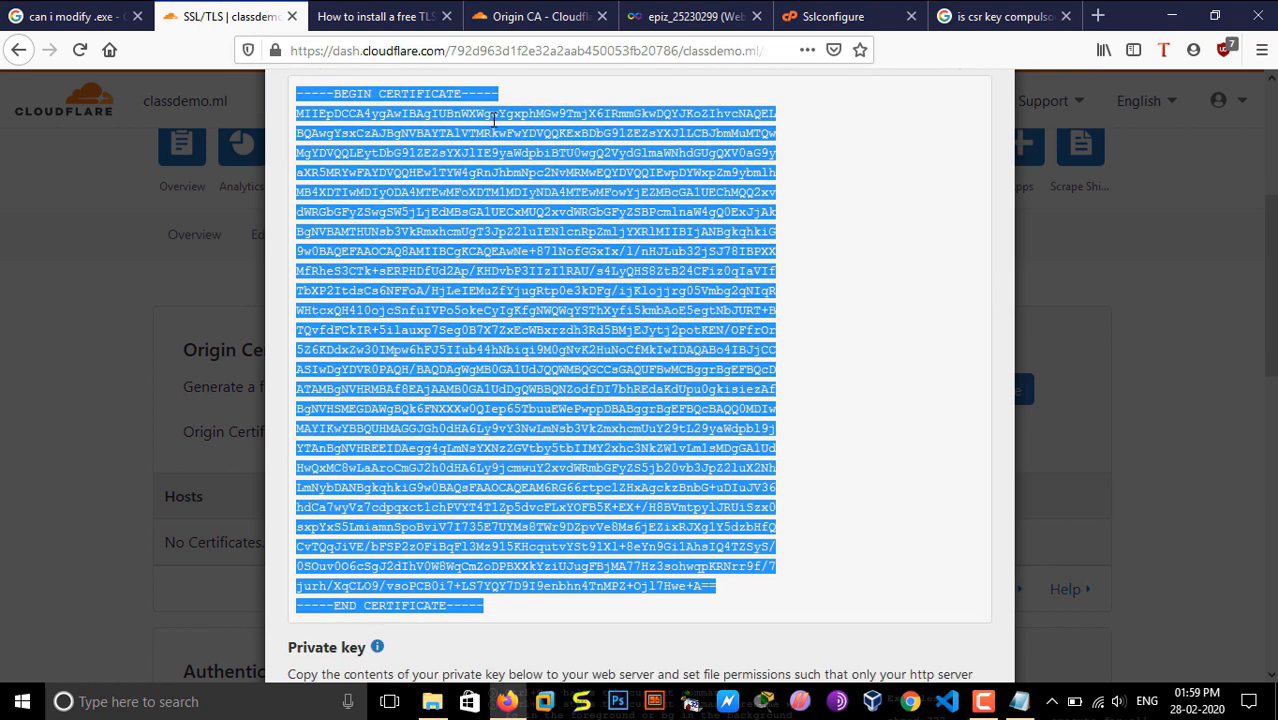
right_click(534, 197)
left_click(545, 209)
Step: Paste the copied origin certificate into the Certificate field of the hosting panel's SSL/TLS configuration for classdemo.ml
left_click(833, 16)
left_click(280, 468)
key("ctrl+v")
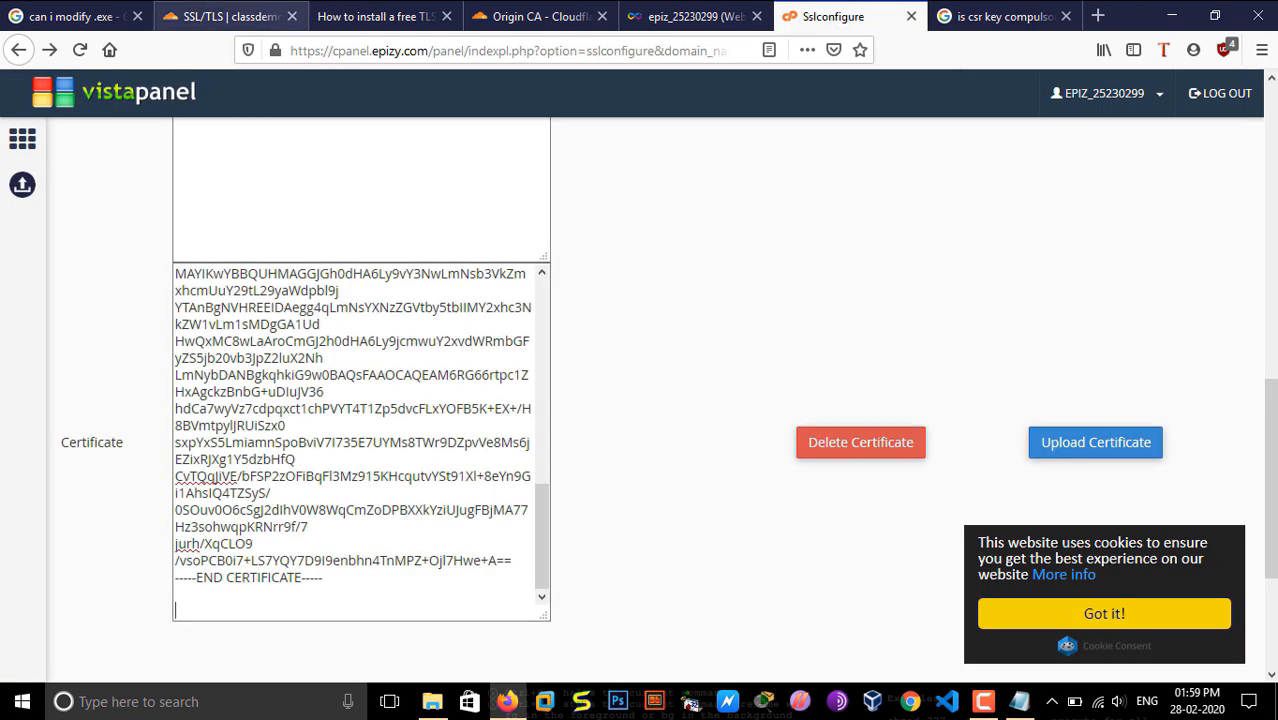
Step: Copy the entire private key from the Cloudflare dialog, from its BEGIN to its END PRIVATE KEY line
left_click(250, 16)
left_click(954, 342)
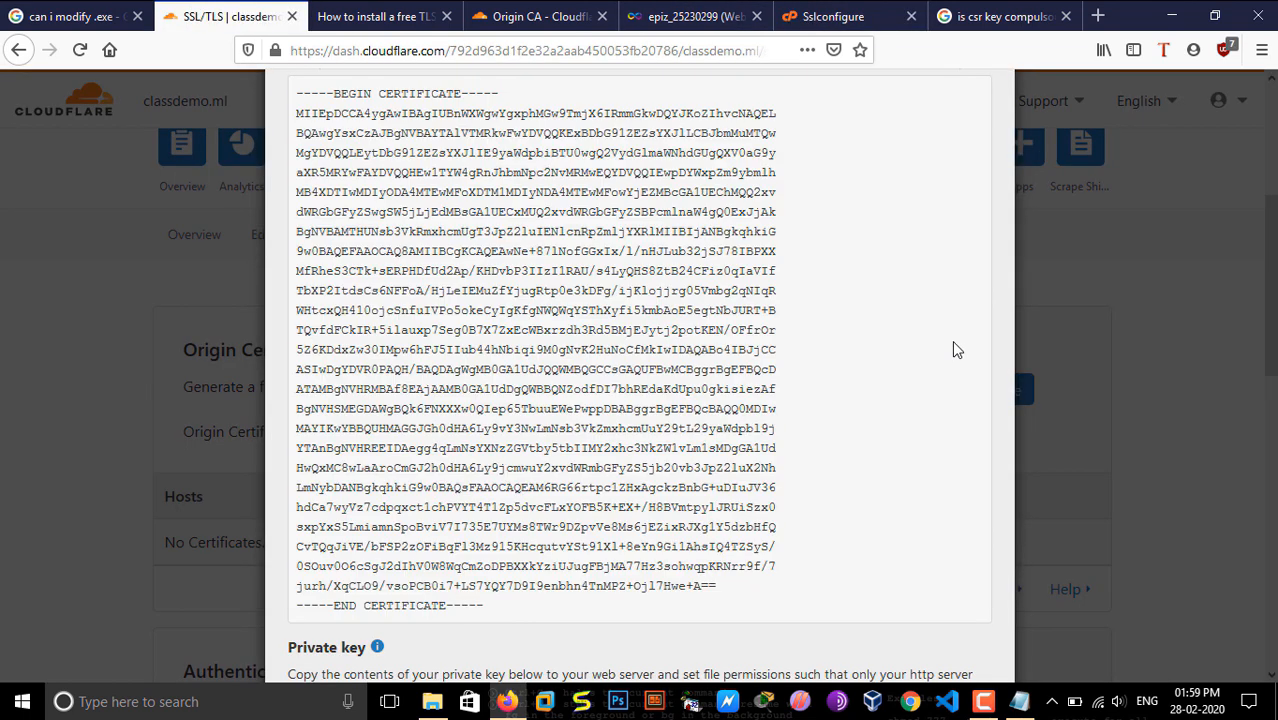
scroll(954, 345, "down", 7)
scroll(954, 348, "down", 2)
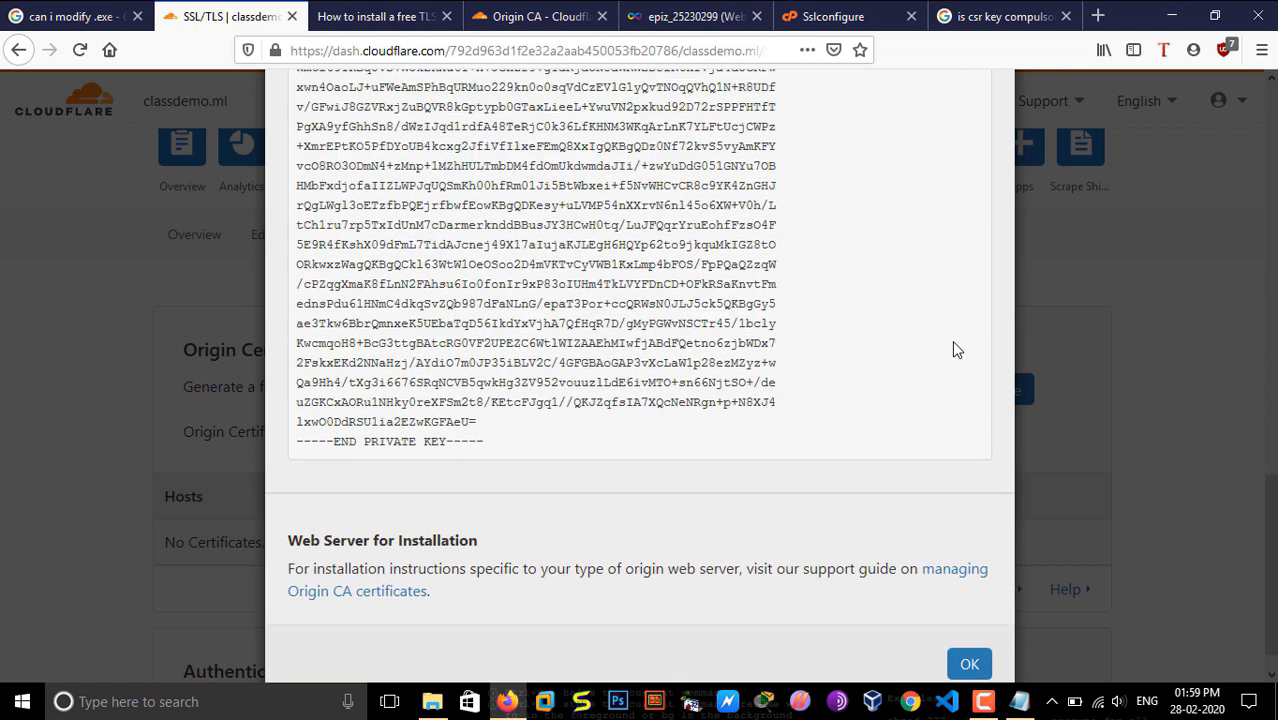
scroll(954, 348, "up", 6)
triple_click(302, 356)
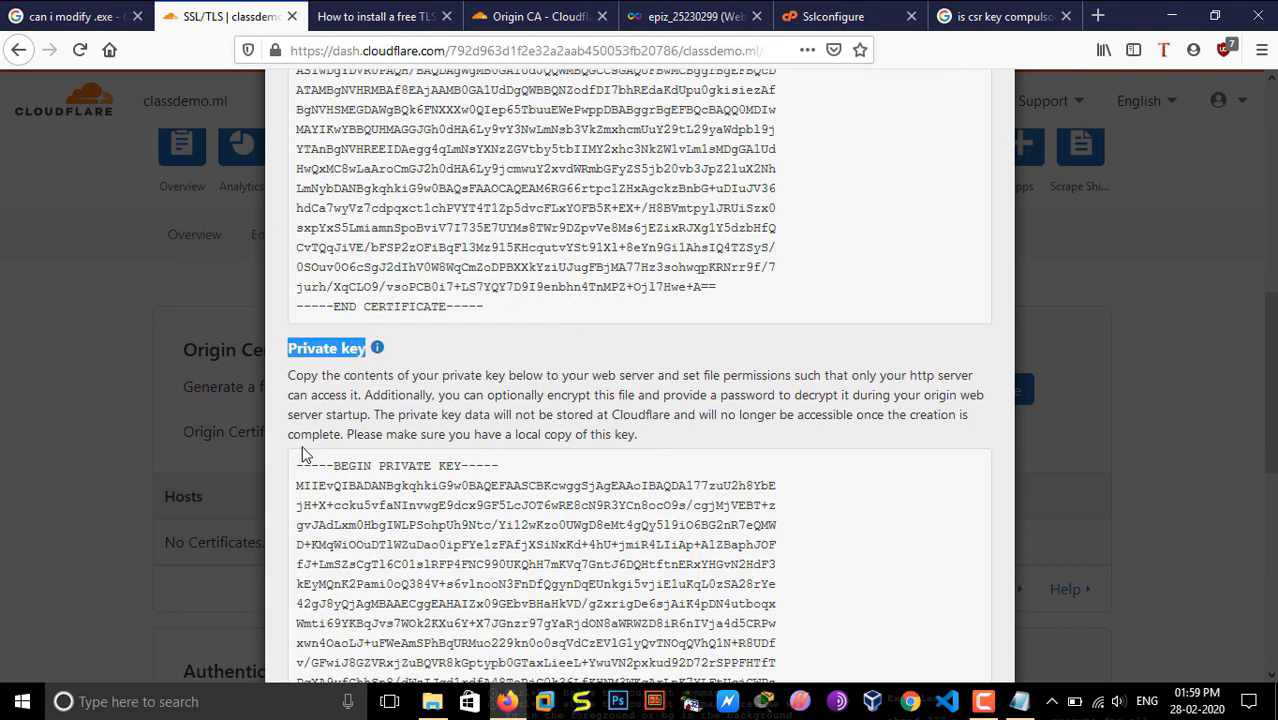
left_click_drag(296, 465, 530, 490)
key("shift+Down")
key("shift+Down")
key("shift+Down")
key("shift+Down")
key("shift+Down")
key("shift+Down")
key("shift+Down")
key("shift+Down")
key("shift+Down")
key("shift+Down")
key("shift+Down")
key("shift+Down")
key("shift+Down")
key("shift+Down")
key("shift+Down")
key("shift+Down")
key("shift+Down")
key("shift+Down")
key("shift+Down")
key("shift+Down")
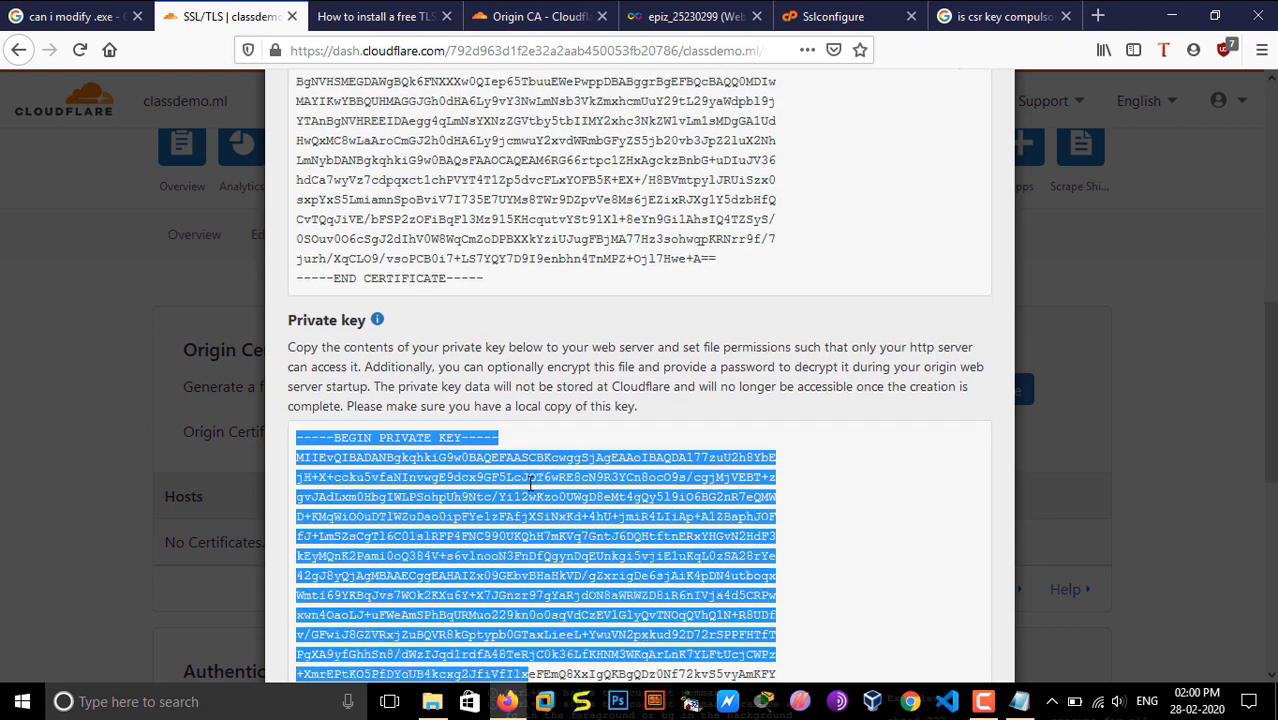
key("shift+Up")
key("shift+Down")
key("Tab")
left_click_drag(509, 531, 342, 346)
key("shift+Up")
key("shift+Up")
key("shift+Up")
key("shift+Up")
key("shift+Up")
key("shift+Up")
key("shift+Up")
key("shift+Up")
key("shift+Up")
key("shift+Up")
key("shift+Up")
key("shift+Up")
key("shift+Up")
key("shift+Up")
key("shift+Up")
key("shift+Up")
key("shift+Up")
key("shift+Up")
key("shift+Up")
key("shift+Up")
key("shift+Up")
key("shift+Up")
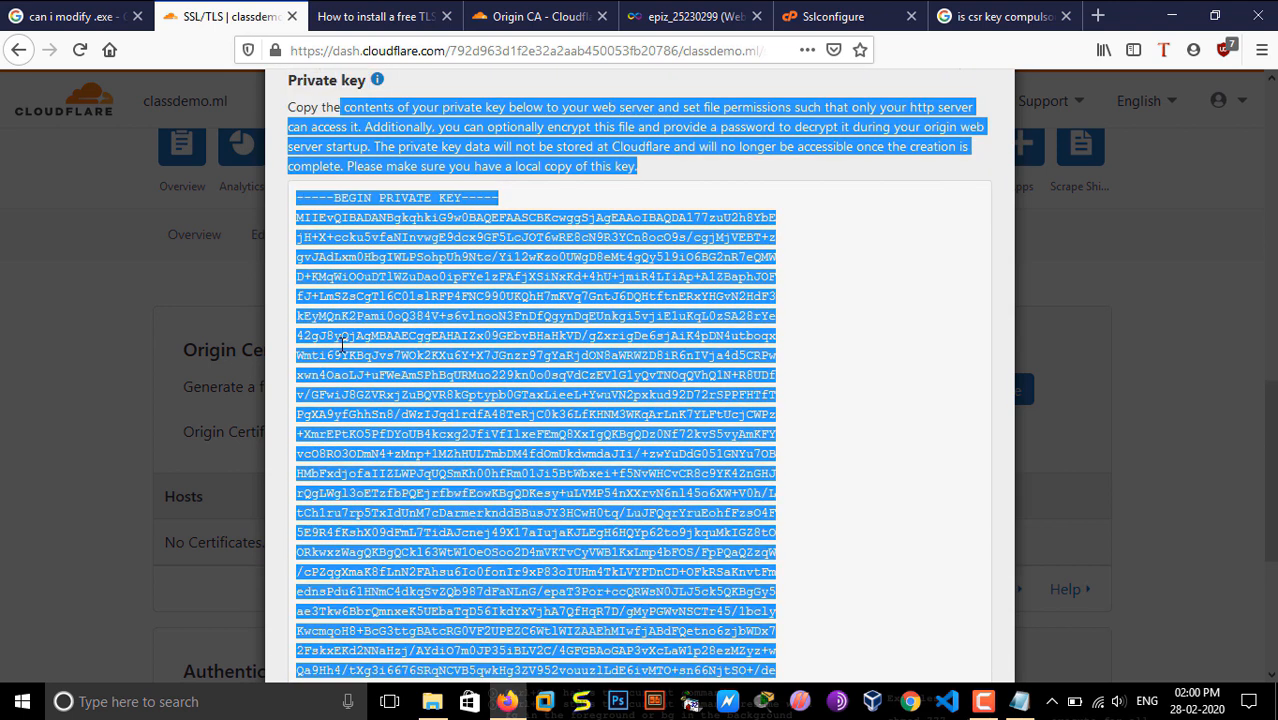
key("shift+Down")
key("shift+Down")
key("shift+Down")
key("shift+Down")
key("shift+Down")
key("shift+Down")
key("shift+Down")
key("shift+Down")
key("shift+Down")
key("shift+Down")
key("shift+Down")
key("shift+Down")
key("shift+Down")
key("shift+Down")
key("shift+Down")
key("shift+Down")
key("shift+Down")
key("shift+Down")
key("shift+Down")
key("shift+Down")
key("shift+Up")
key("shift+Up")
key("shift+Up")
key("shift+Up")
key("shift+Up")
key("shift+Up")
key("shift+Up")
key("shift+Up")
key("shift+Up")
key("shift+Up")
key("shift+Up")
key("shift+Up")
key("shift+Up")
key("shift+Up")
key("shift+Up")
key("shift+Up")
key("shift+Up")
key("shift+Up")
key("shift+Up")
key("shift+Up")
key("shift+Up")
key("shift+Up")
key("shift+Up")
key("shift+Left")
key("shift+Left")
key("shift+Left")
key("shift+Left")
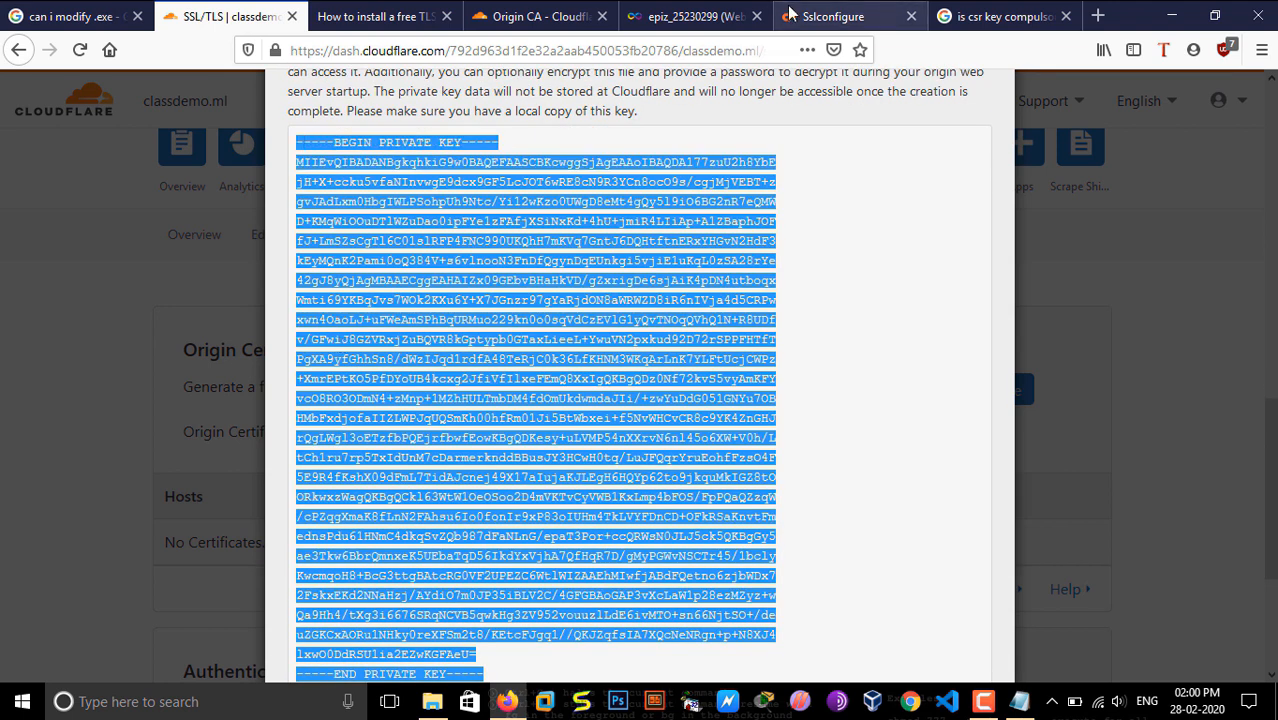
Step: Paste the private key into the Private Key field of the hosting panel's SSL configuration and upload it
left_click(830, 16)
scroll(419, 421, "up", 5)
left_click(419, 421)
key("ctrl+v")
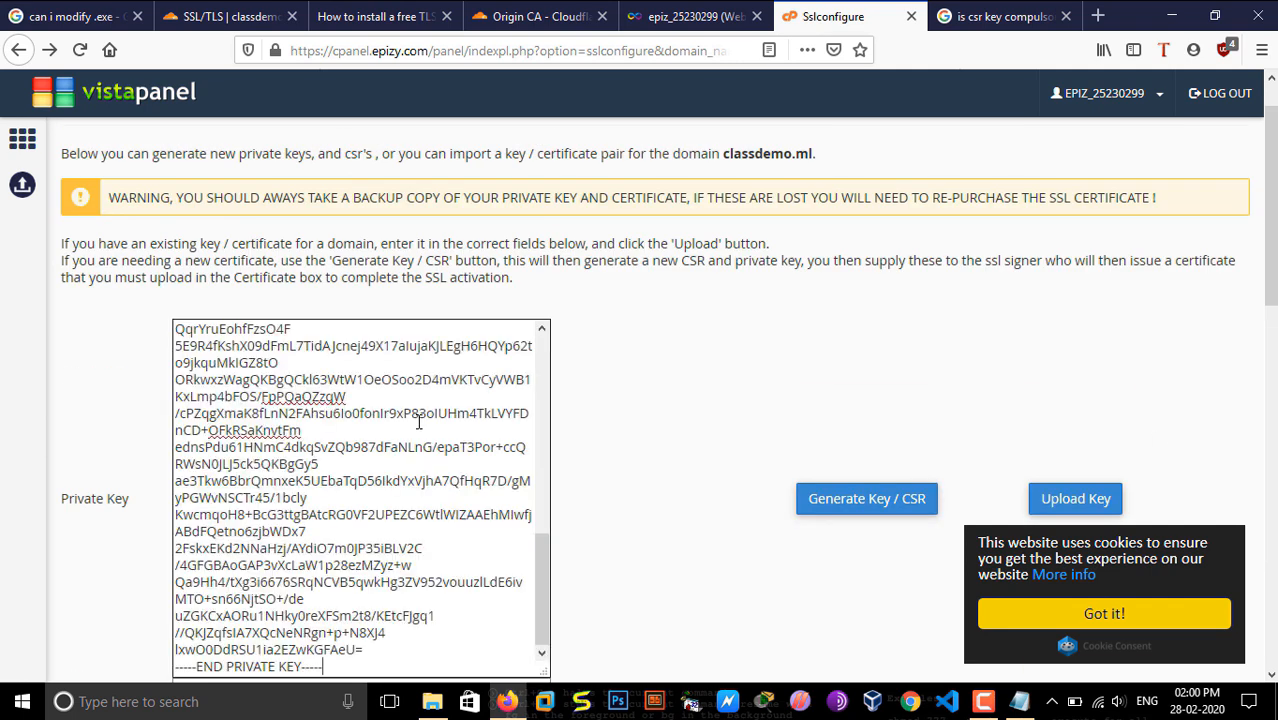
left_click(1076, 498)
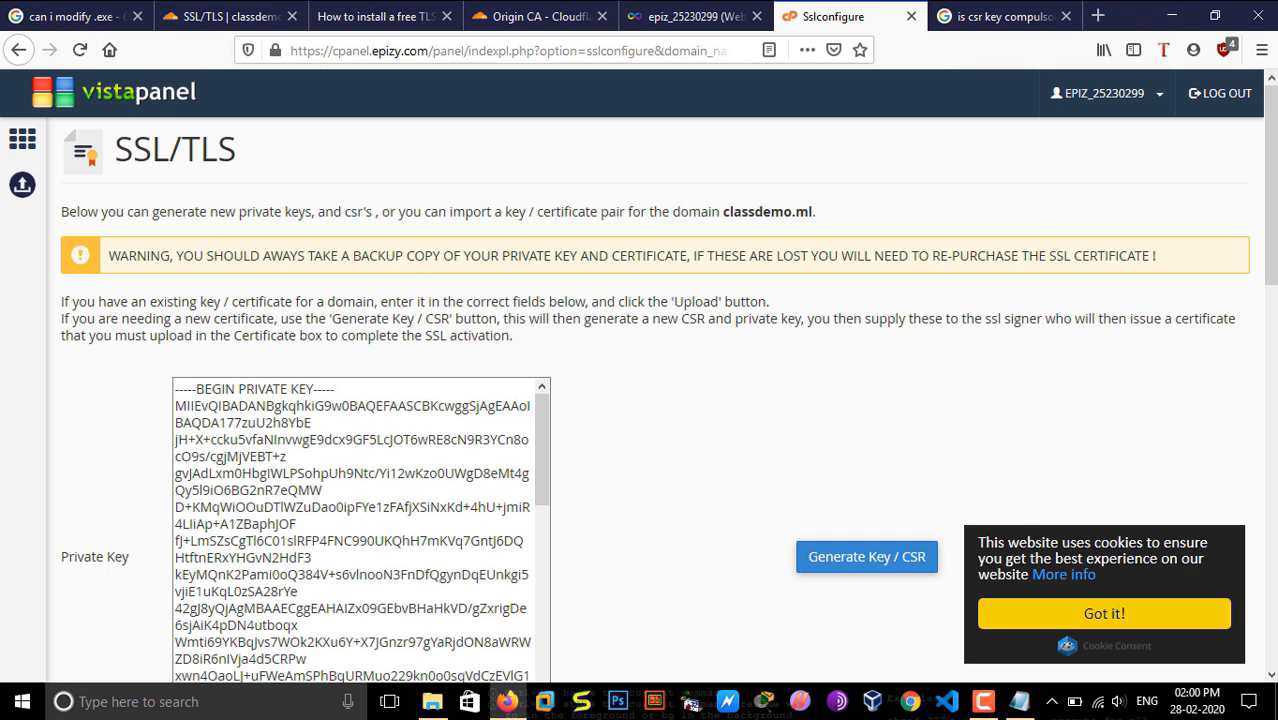
Step: Review the hosting panel's SSL/TLS page for classdemo.ml, covering the key backup warning and the CSR and Certificate fields
scroll(954, 332, "down", 2)
scroll(869, 422, "up", 2)
mouse_move(1272, 230)
left_mouse_down()
mouse_move(1272, 586)
mouse_move(1272, 250)
left_mouse_up()
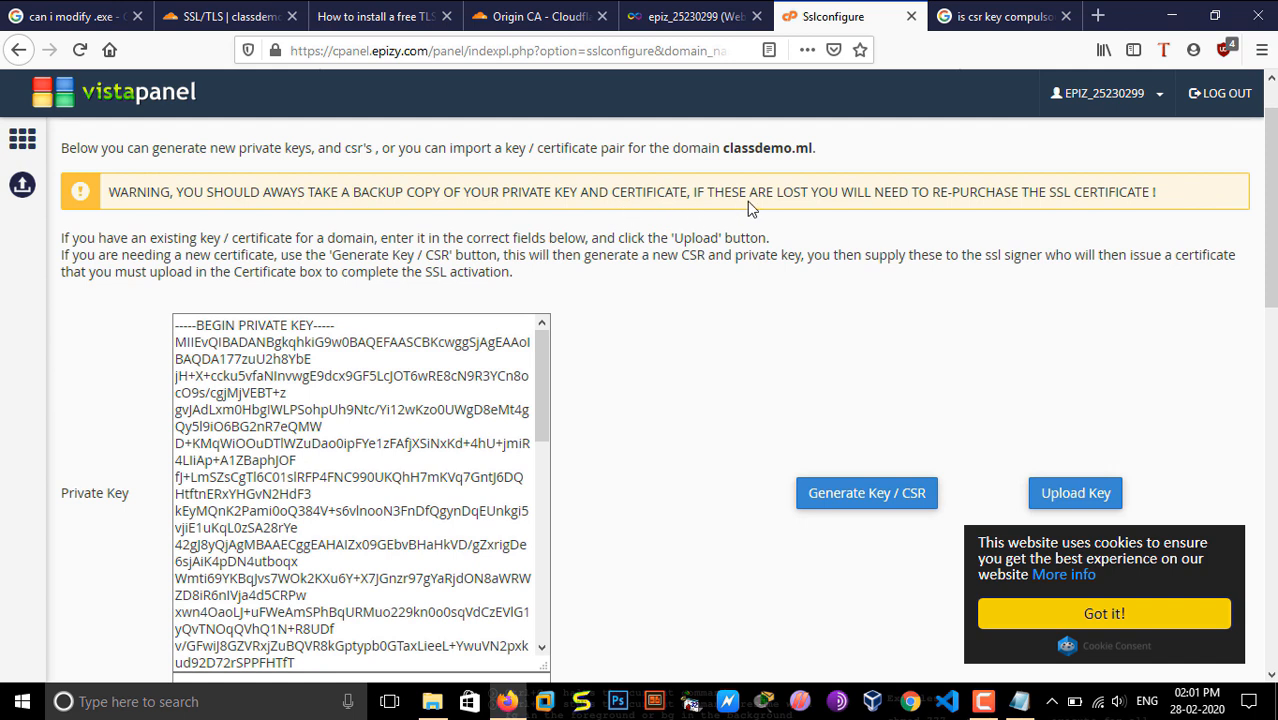
left_click_drag(1178, 203, 108, 190)
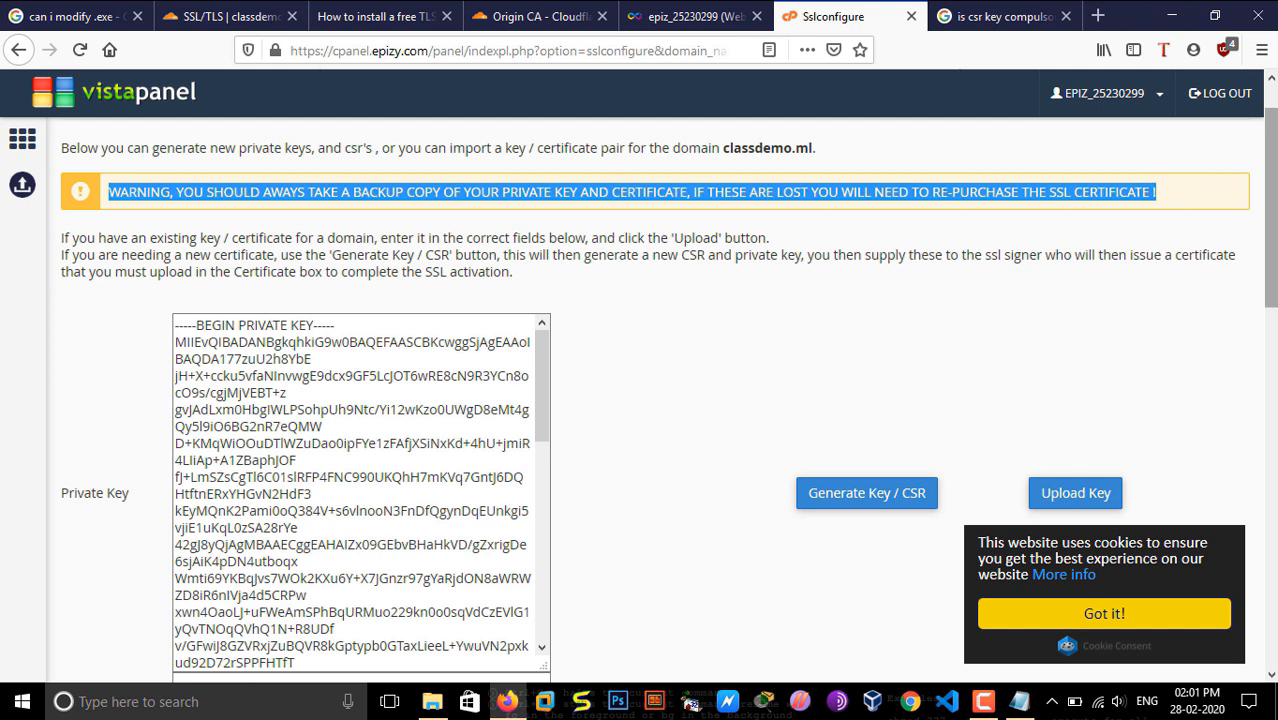
scroll(774, 186, "down", 15)
scroll(668, 426, "down", 2)
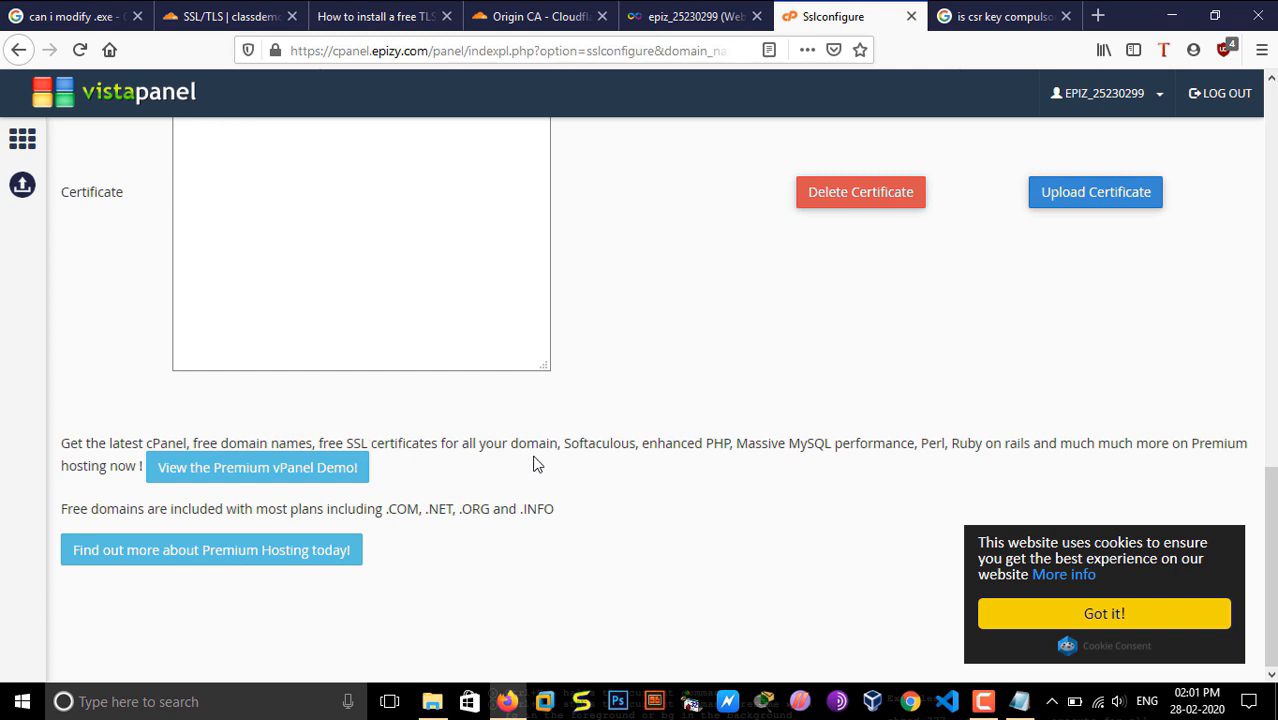
left_click_drag(1270, 546, 1274, 355)
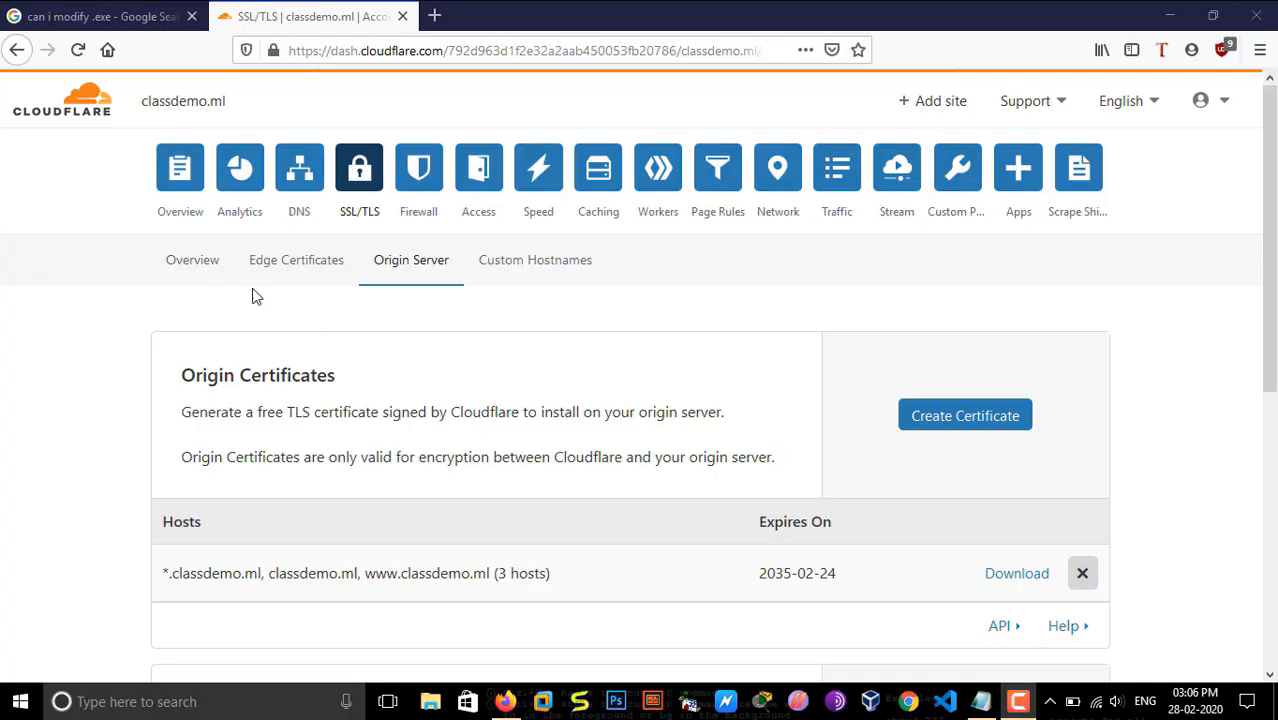
left_click(190, 262)
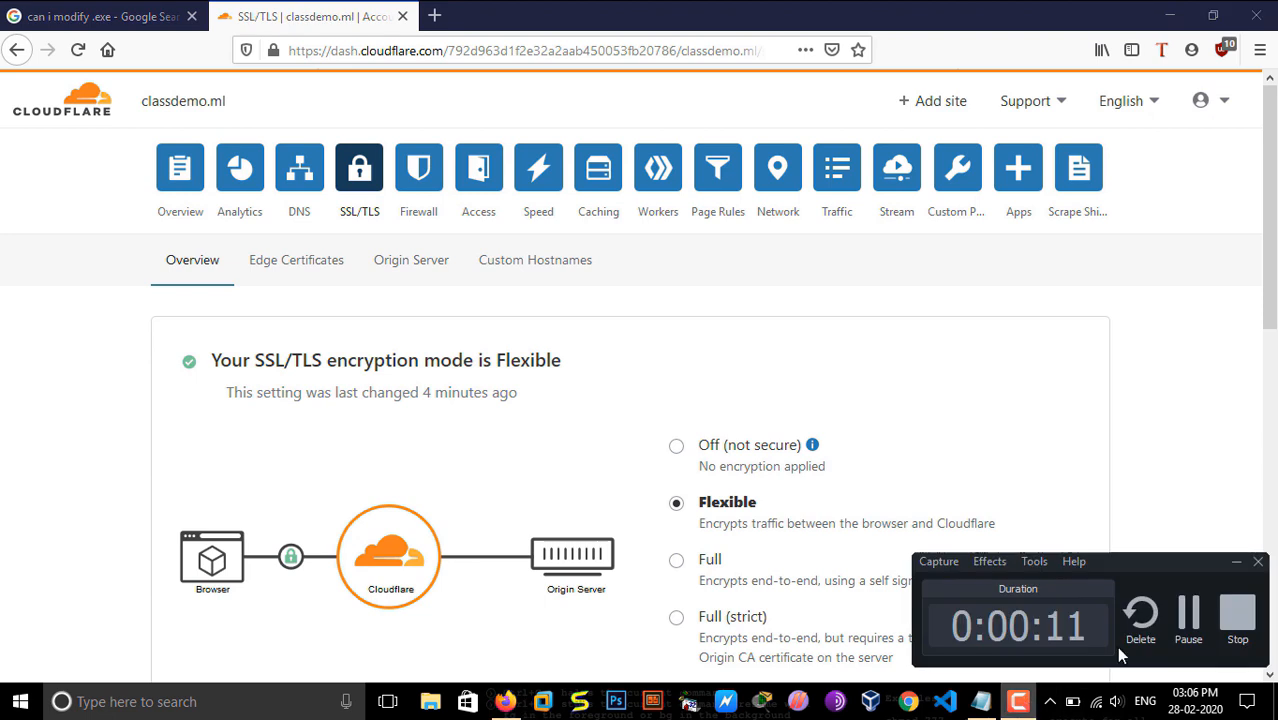
Step: Switch classdemo.ml's SSL/TLS encryption mode in Cloudflare to Off and back to Flexible
left_click(1183, 620)
scroll(612, 337, "down", 3)
scroll(1133, 297, "up", 3)
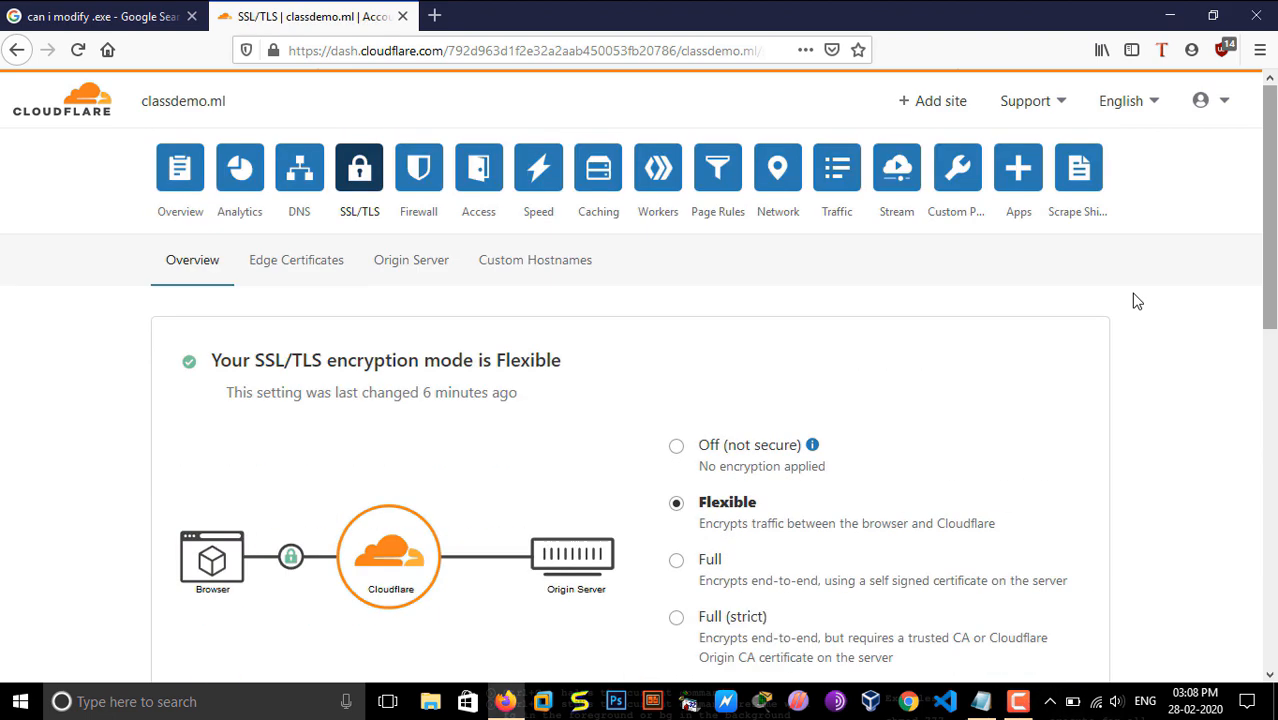
left_click(677, 448)
left_click(677, 505)
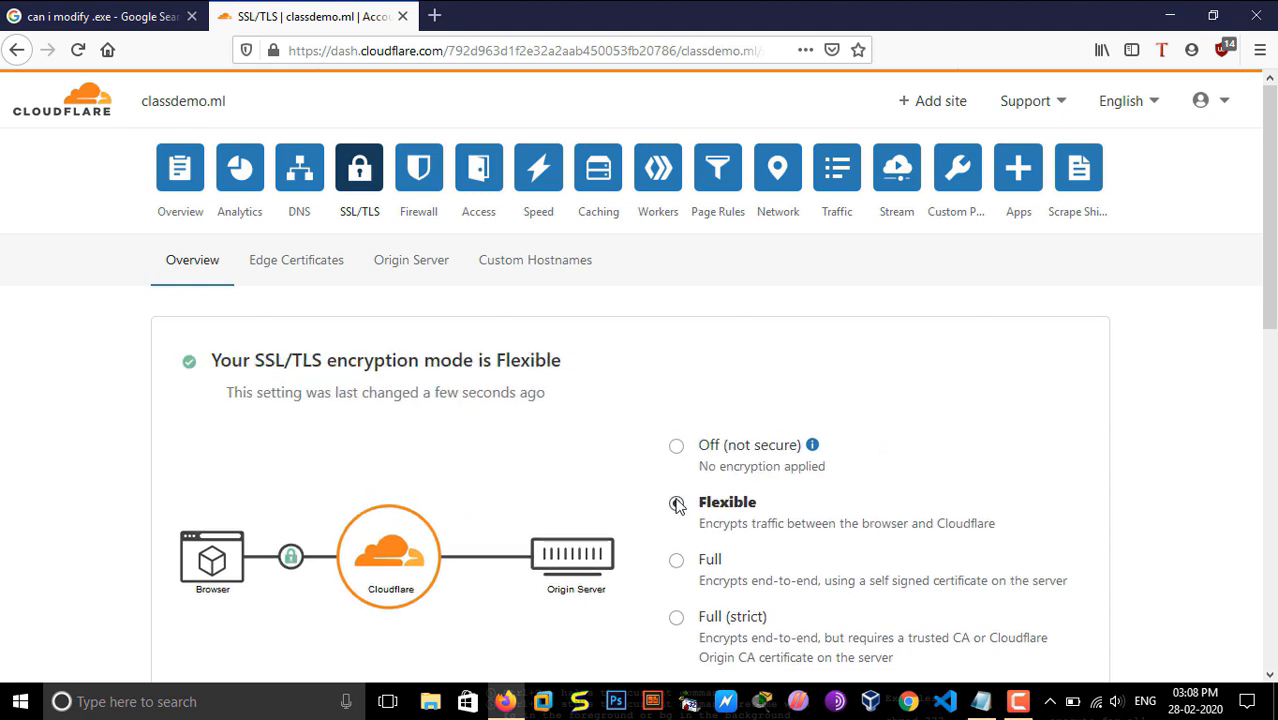
Step: Turn on Always Use HTTPS in Cloudflare's Edge Certificates settings for classdemo.ml
left_click(309, 271)
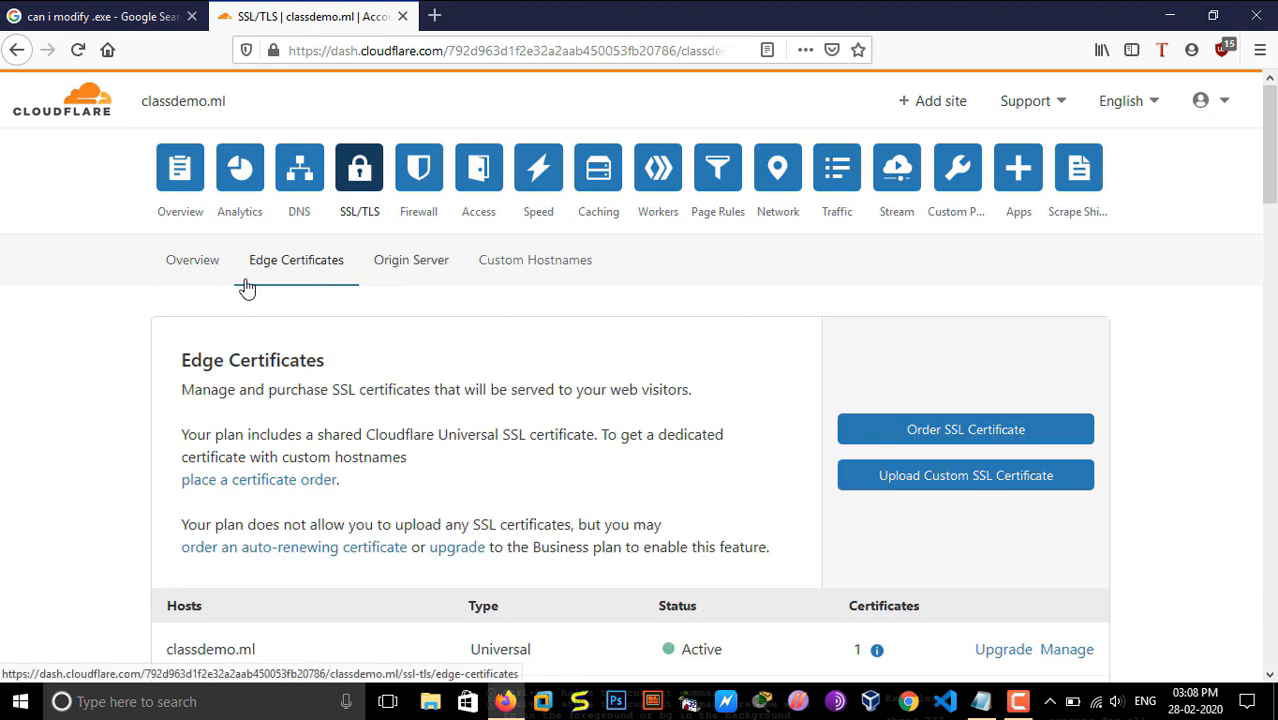
mouse_move(1270, 160)
left_mouse_down()
mouse_move(1270, 266)
mouse_move(1270, 172)
left_mouse_up()
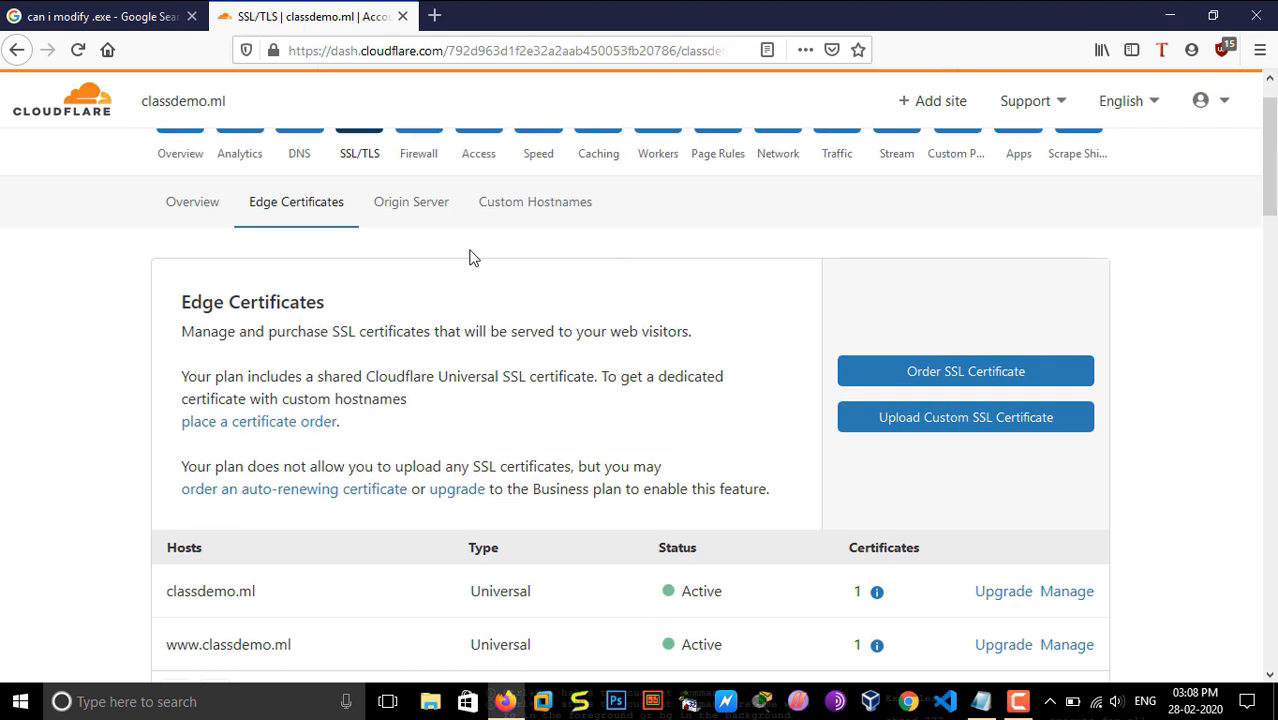
scroll(1244, 212, "down", 5)
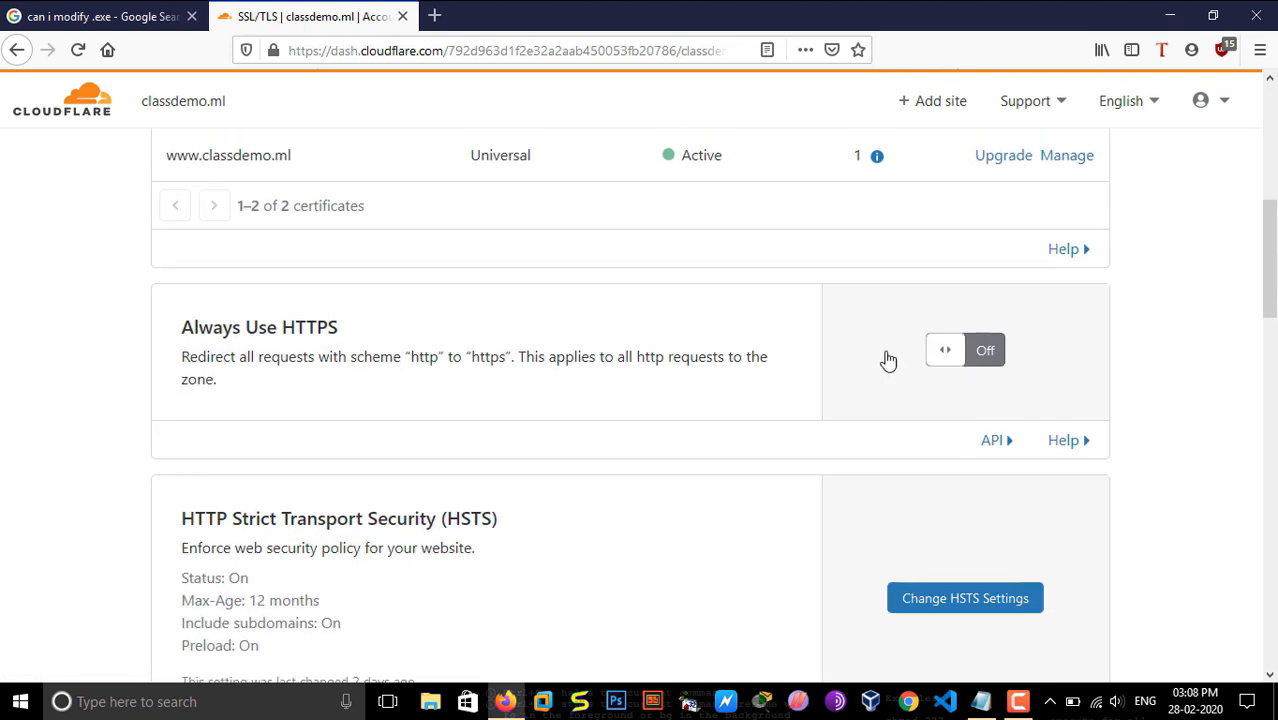
left_click_drag(176, 325, 380, 335)
left_click(983, 355)
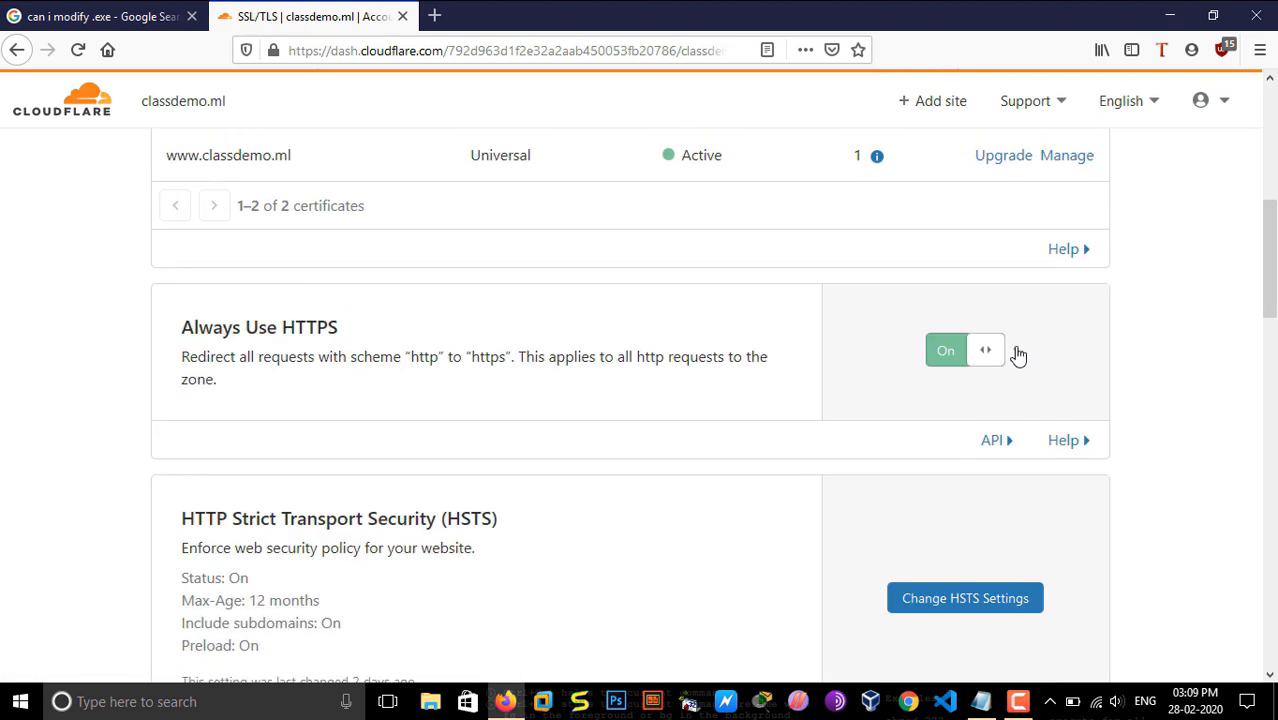
Step: Turn on Opportunistic Encryption and TLS 1.3 in the Edge Certificates settings
scroll(1272, 407, "down", 5)
scroll(1272, 407, "down", 2)
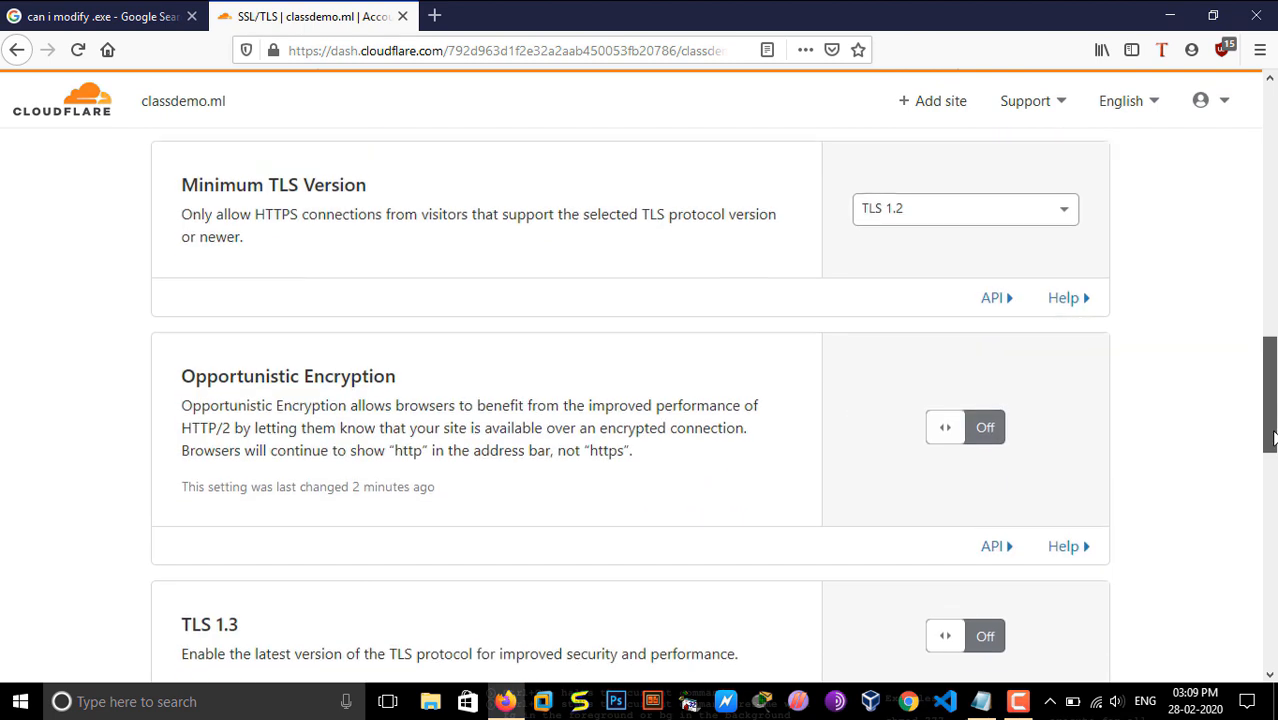
left_click(984, 402)
scroll(1000, 400, "down", 2)
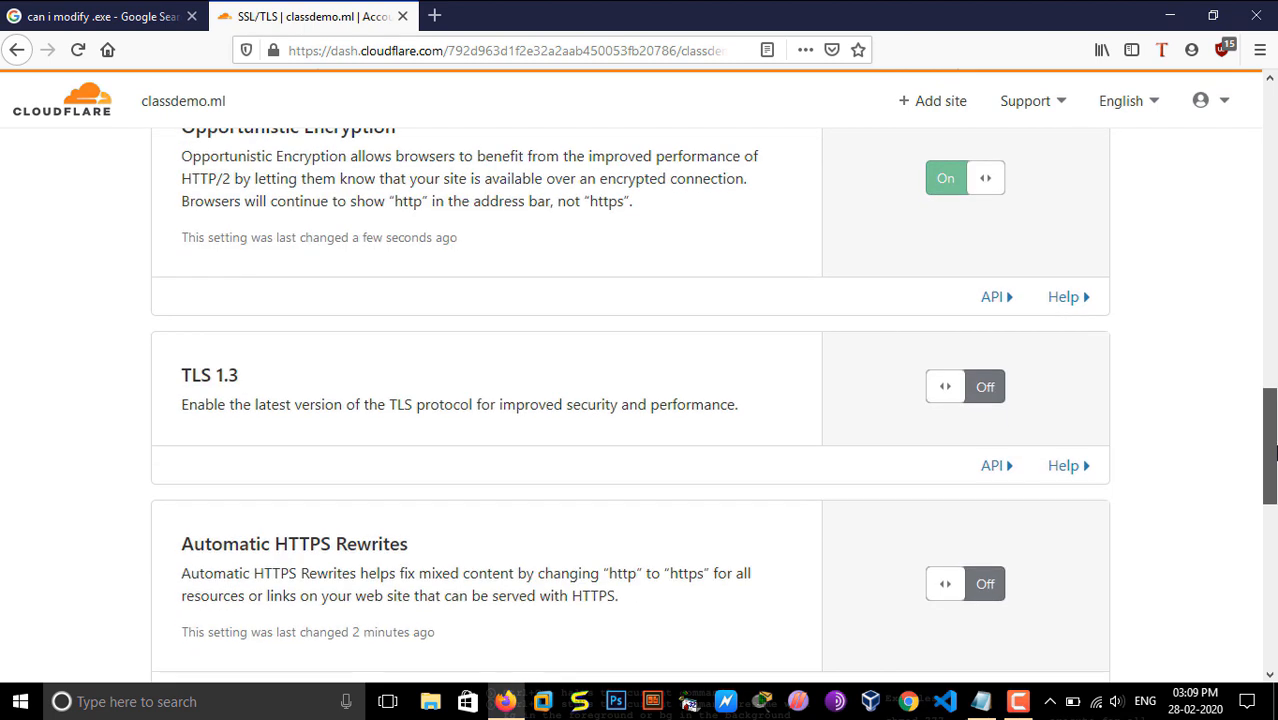
left_click(1002, 397)
scroll(1270, 485, "down", 4)
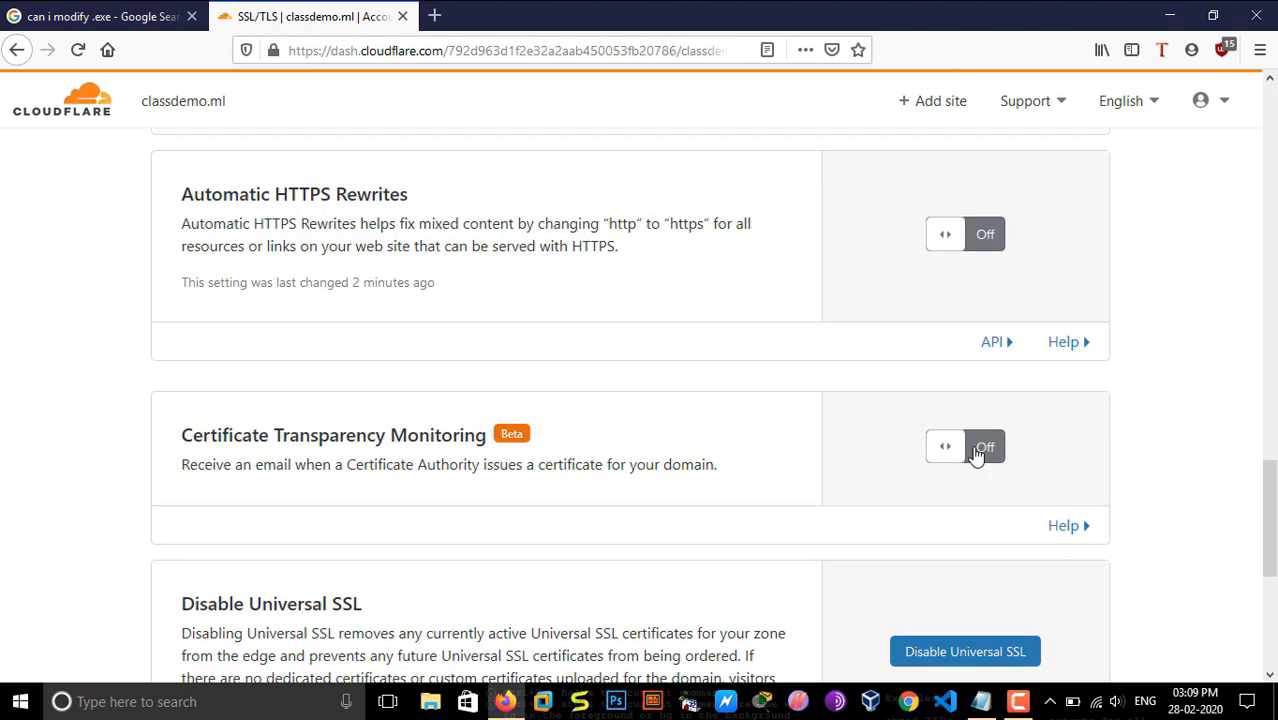
Step: Turn on Certificate Transparency Monitoring and Automatic HTTPS Rewrites in the Edge Certificates settings
left_click(978, 454)
left_click(985, 235)
left_click_drag(1270, 520, 1273, 150)
Step: Review the Origin Server certificate settings and the Edge Certificates overview for classdemo.ml
left_click(417, 274)
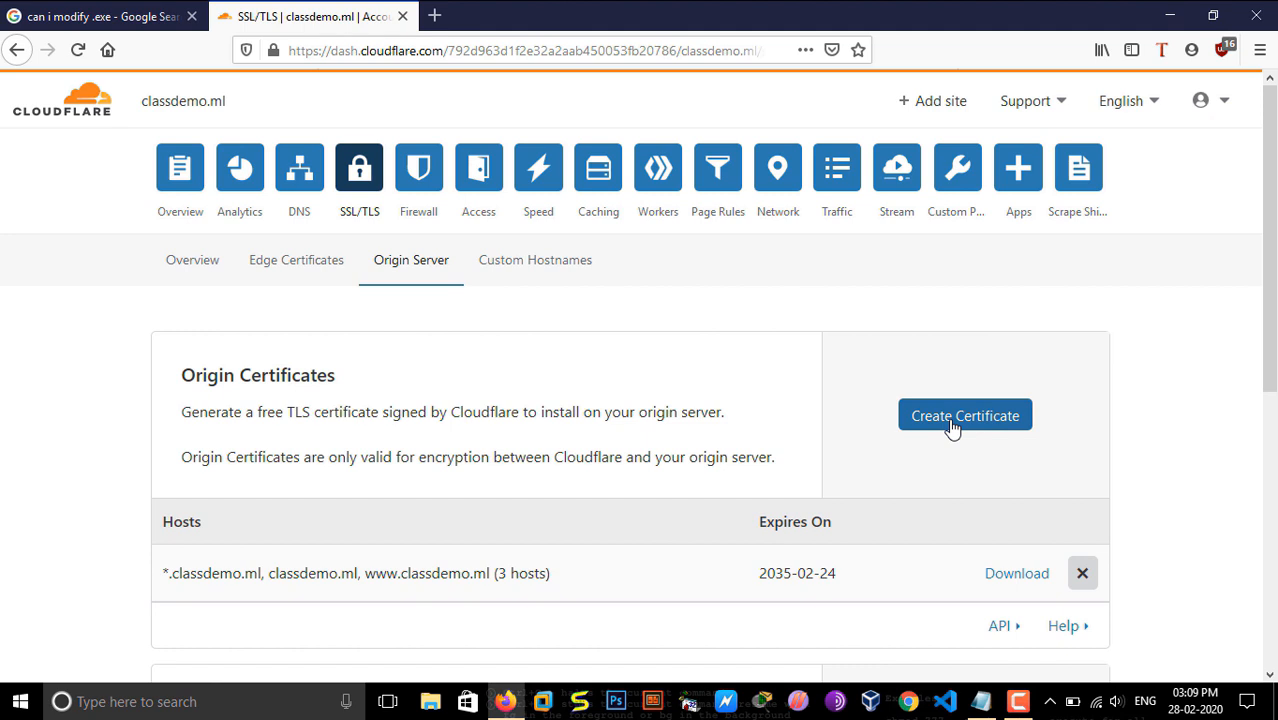
left_click_drag(1270, 367, 1272, 520)
left_click_drag(1271, 397, 1271, 200)
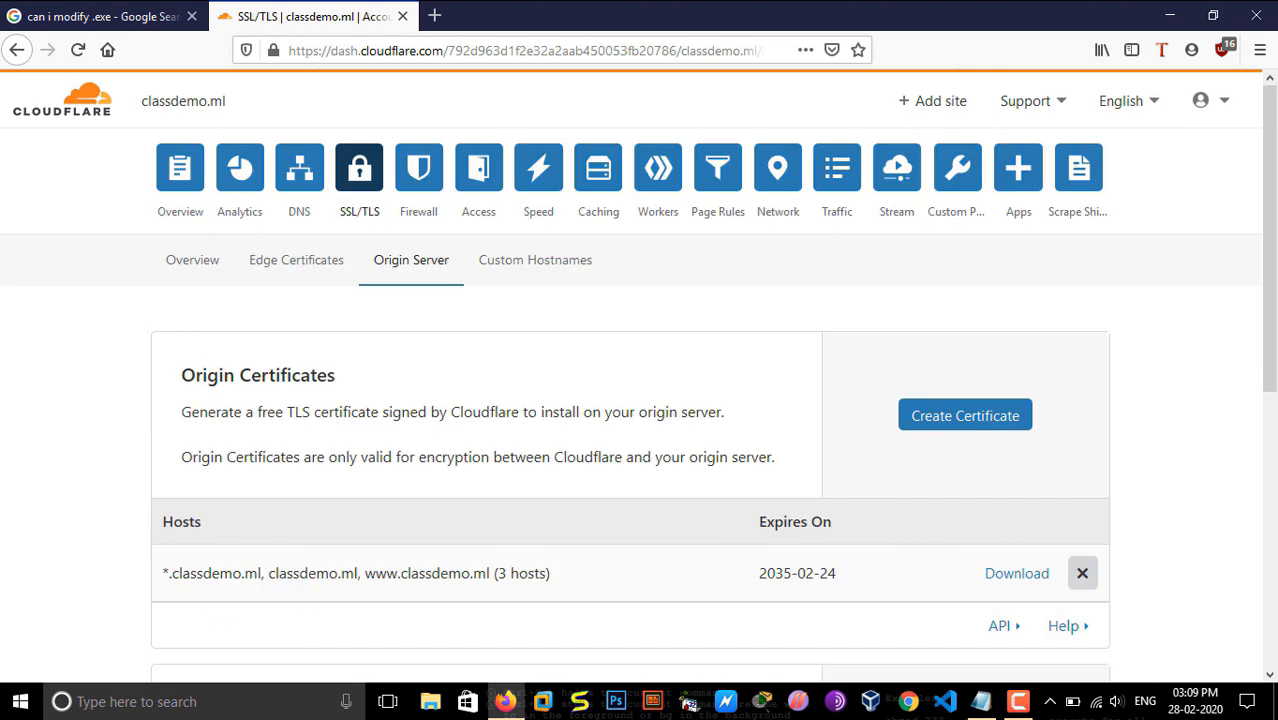
left_click(503, 286)
left_click(434, 280)
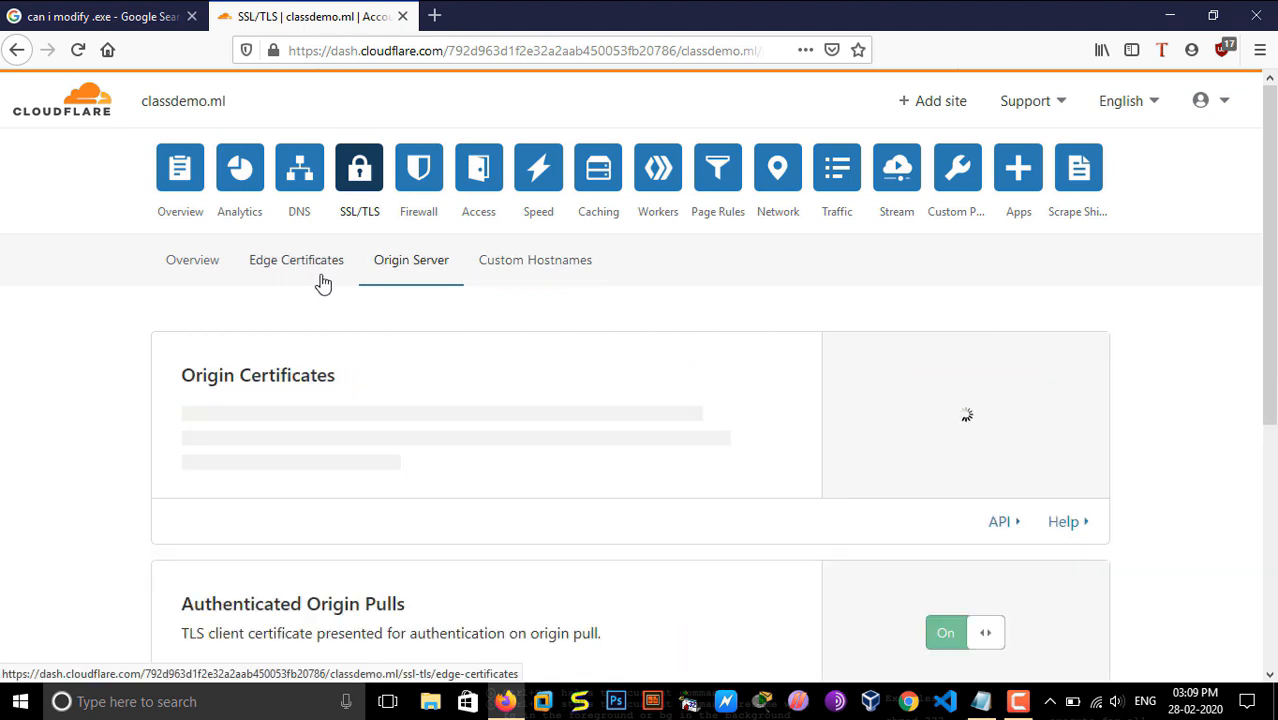
left_click(322, 284)
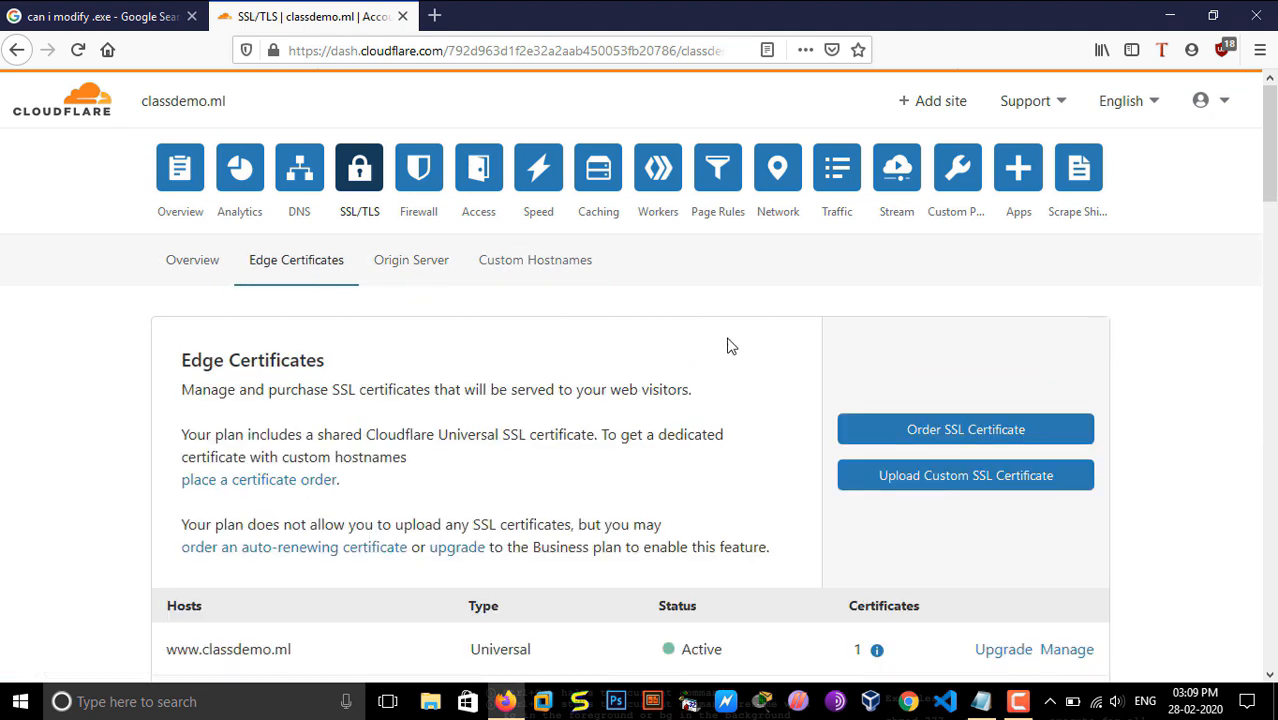
scroll(710, 360, "down", 5)
scroll(710, 360, "up", 5)
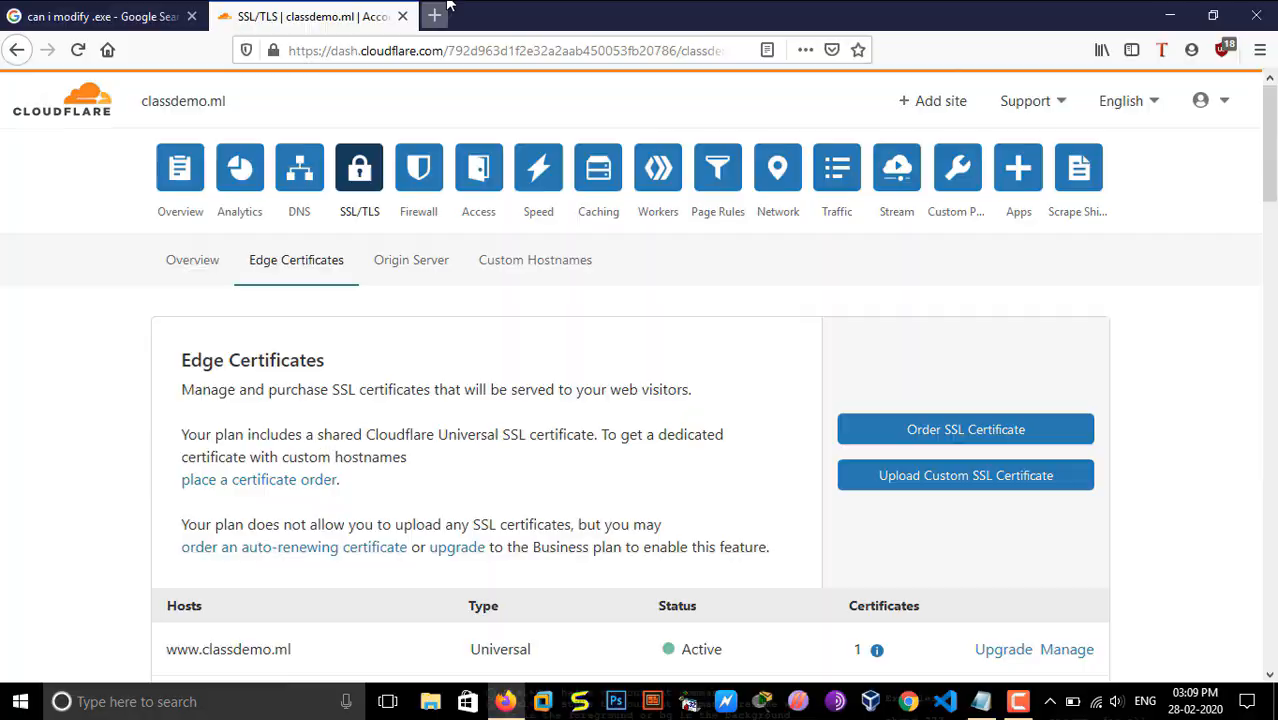
Step: Load classdemo.ml in a new browser tab and check its connection security in the site information
left_click(431, 16)
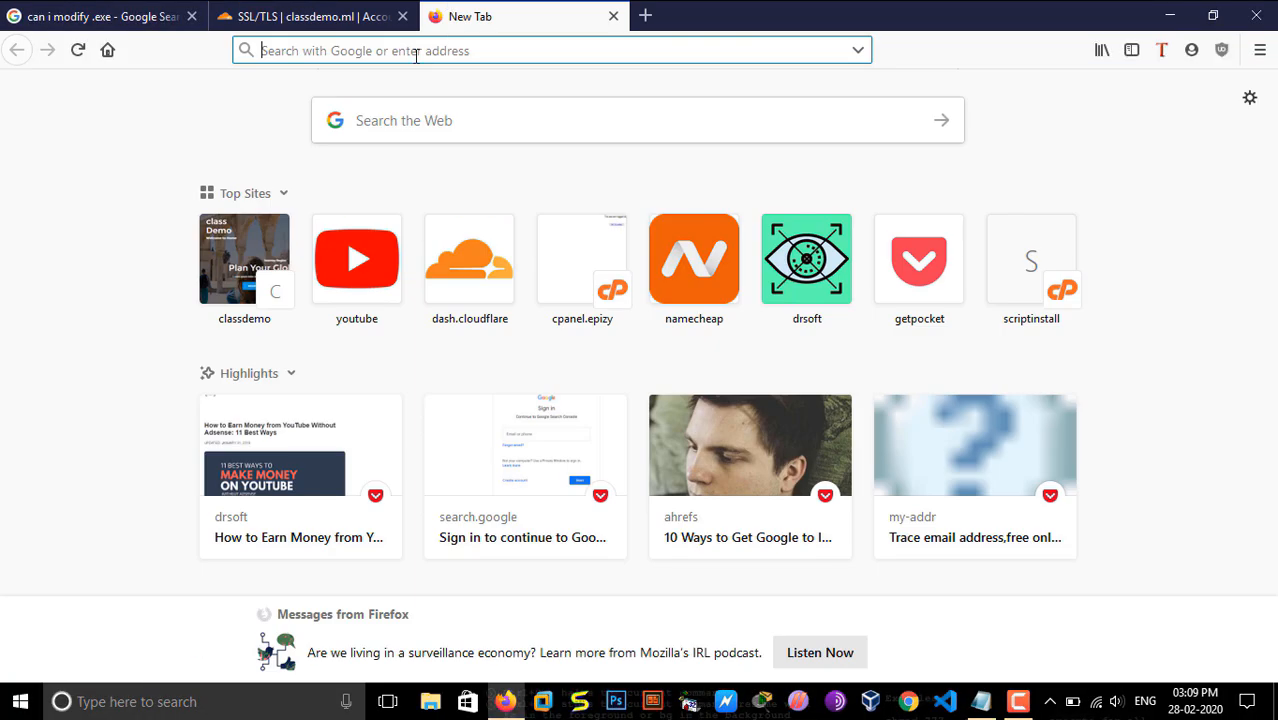
type("cla")
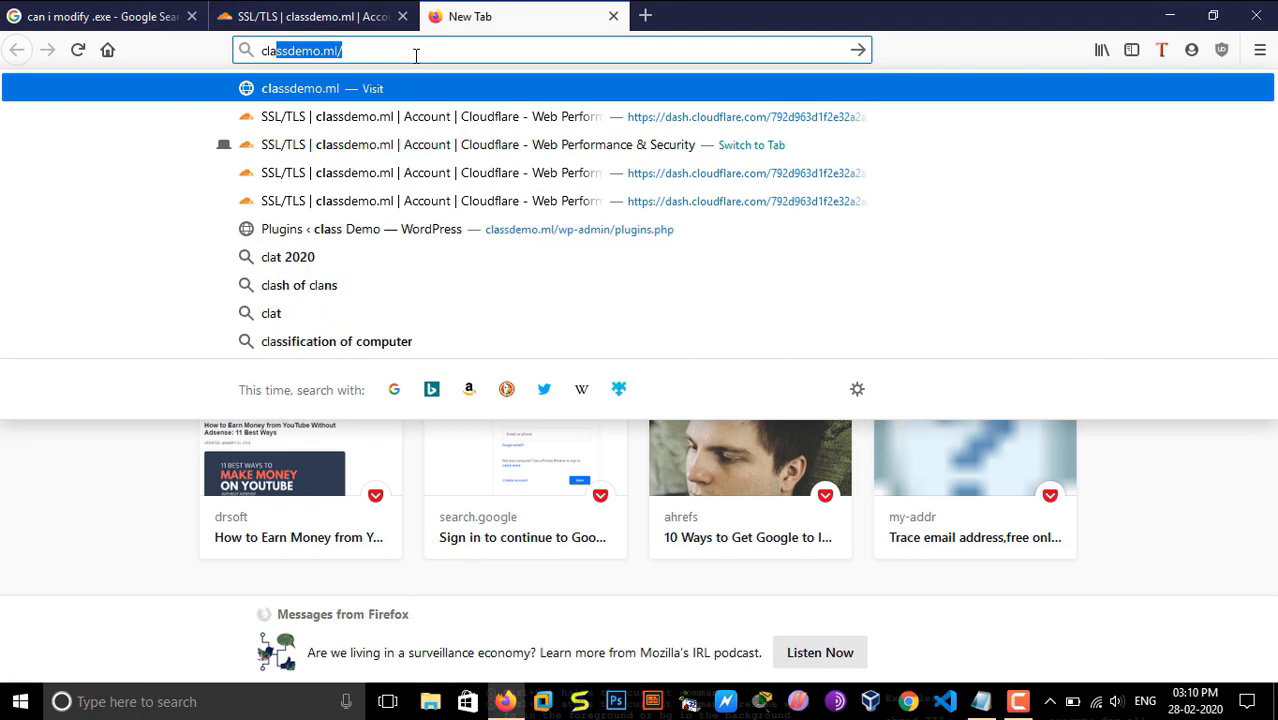
key("Right")
key("BackSpace")
key("Return")
left_click(271, 52)
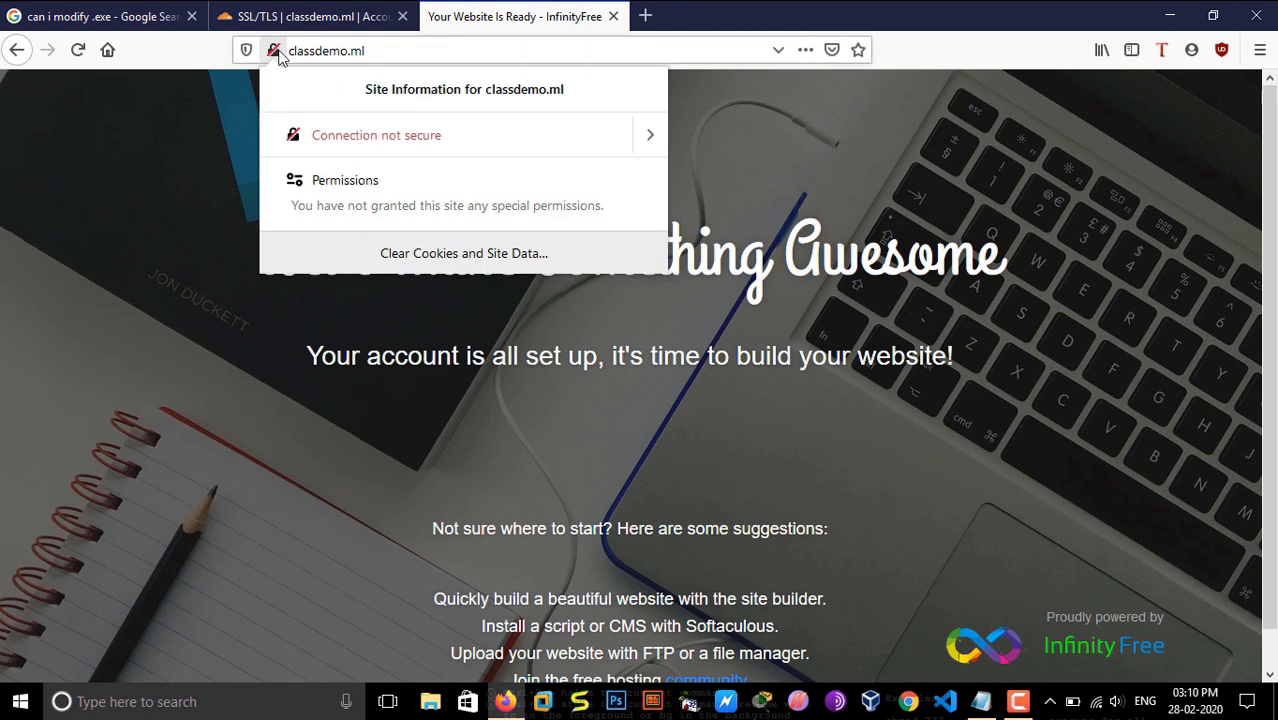
left_click(202, 283)
left_click(1260, 50)
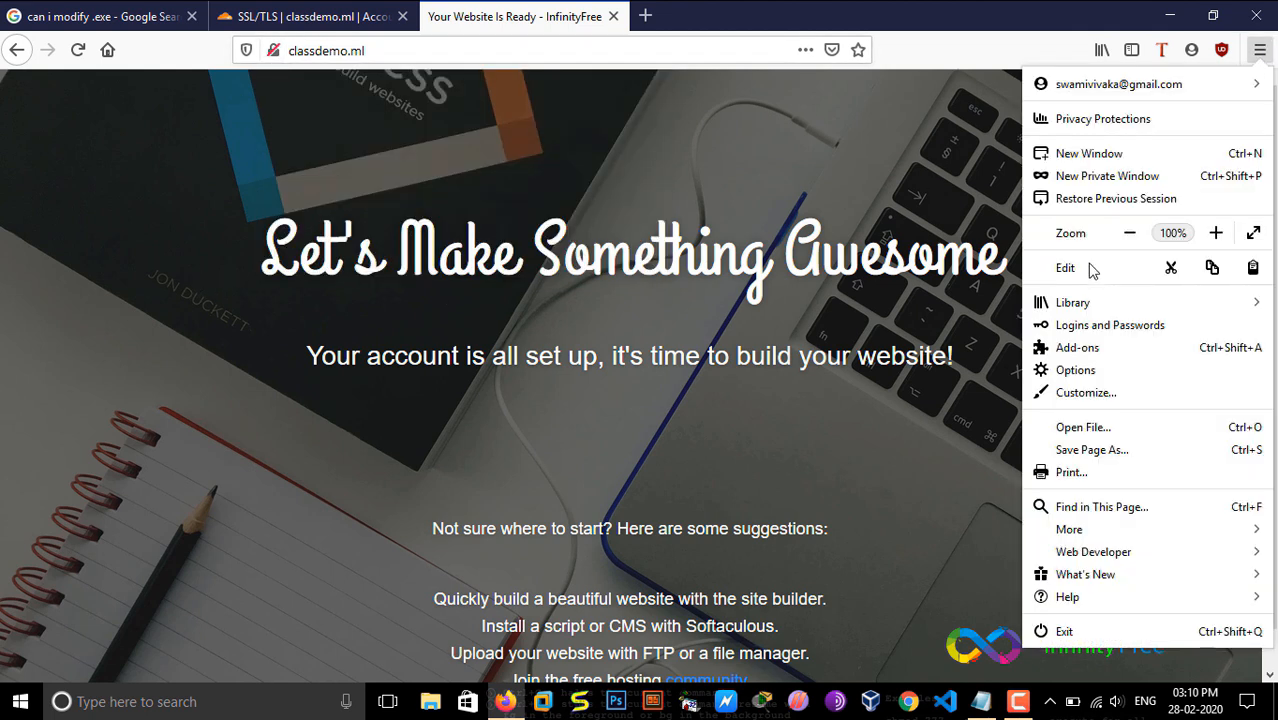
left_click(1088, 178)
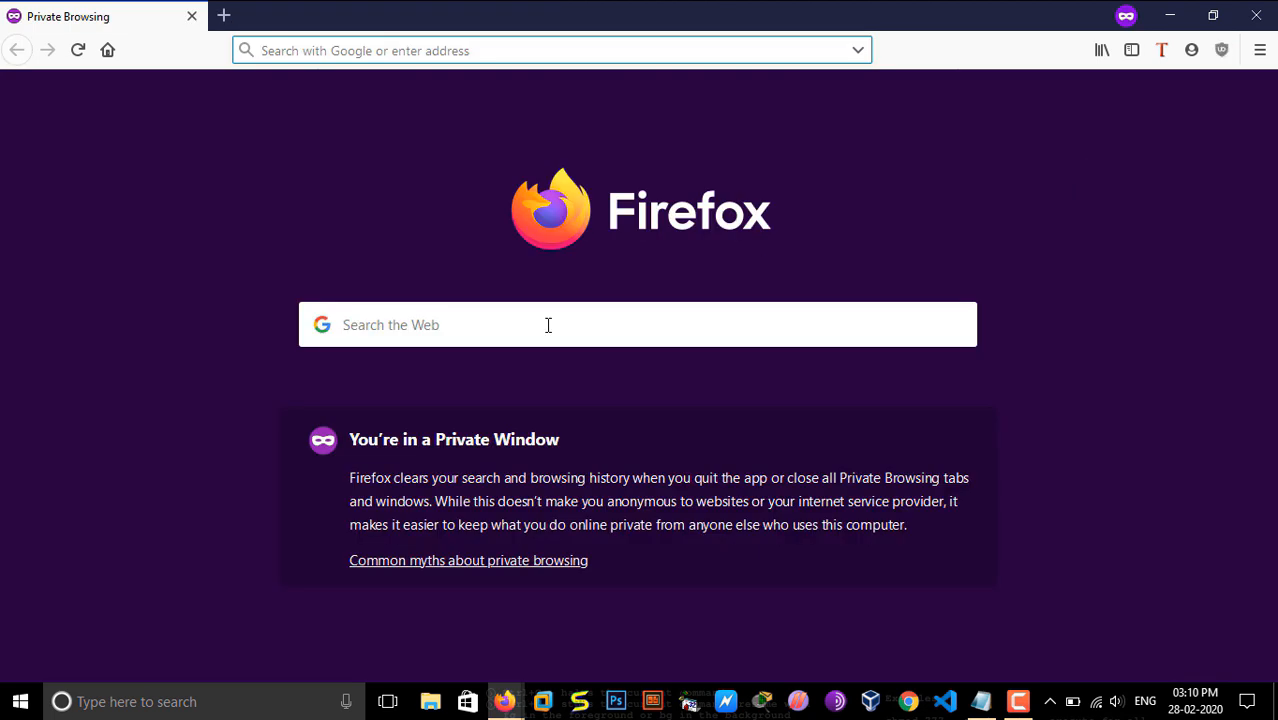
type("classdemo.ml")
key("Return")
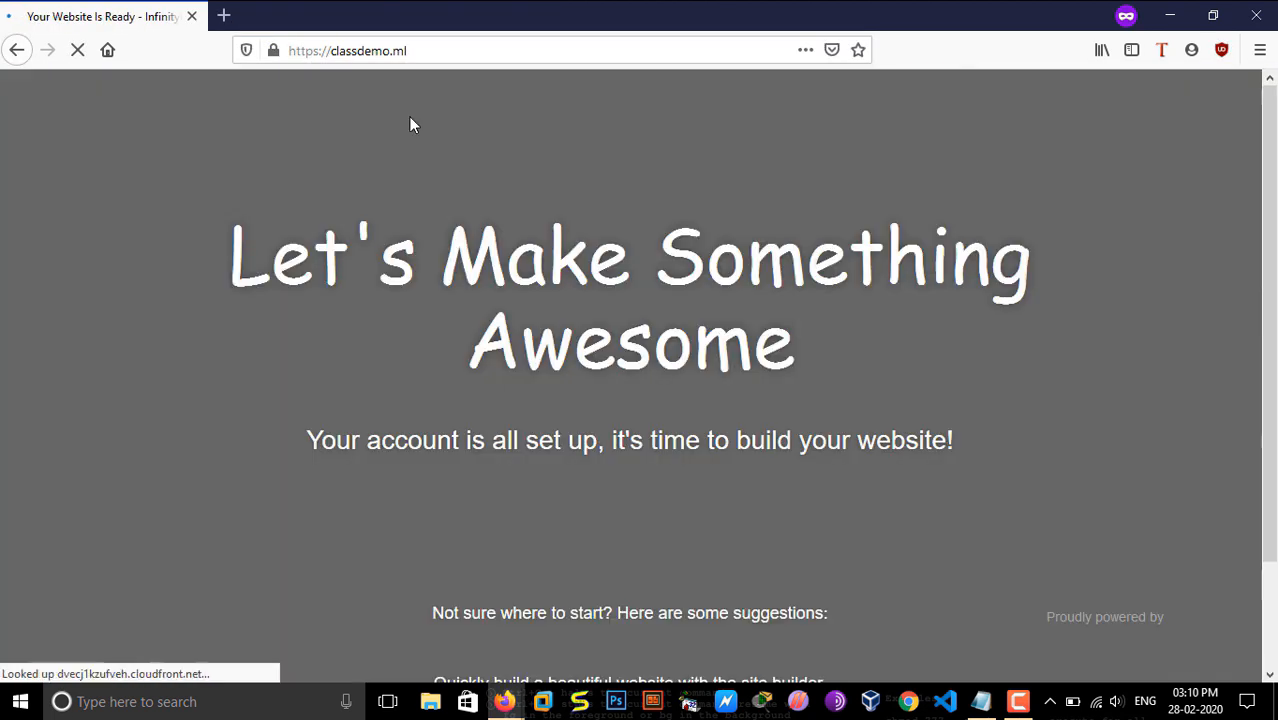
left_click(277, 52)
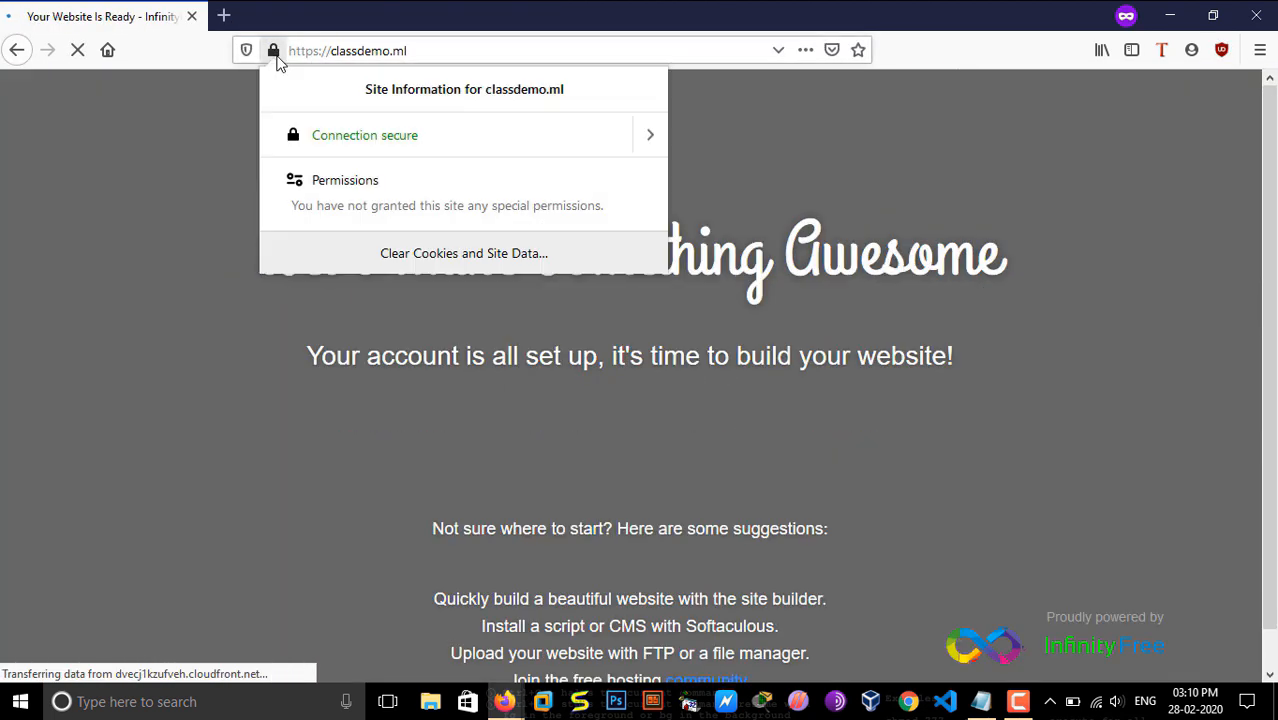
left_click(278, 53)
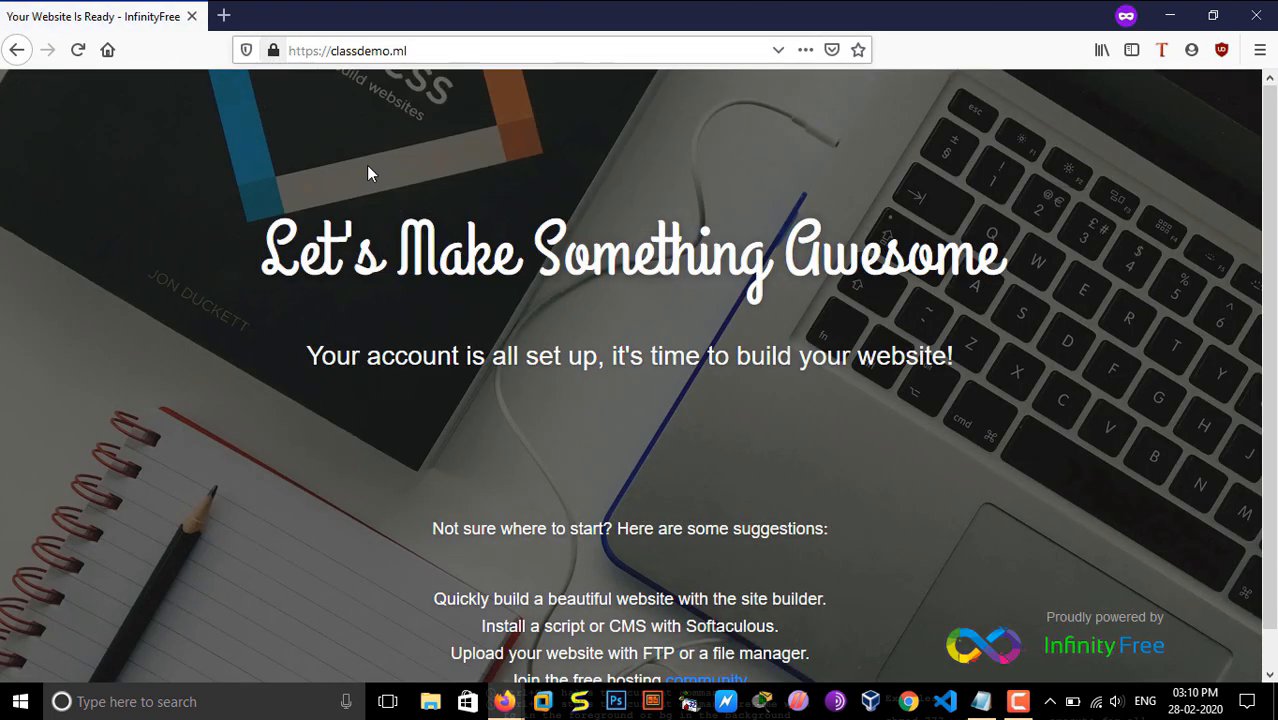
left_click(1020, 700)
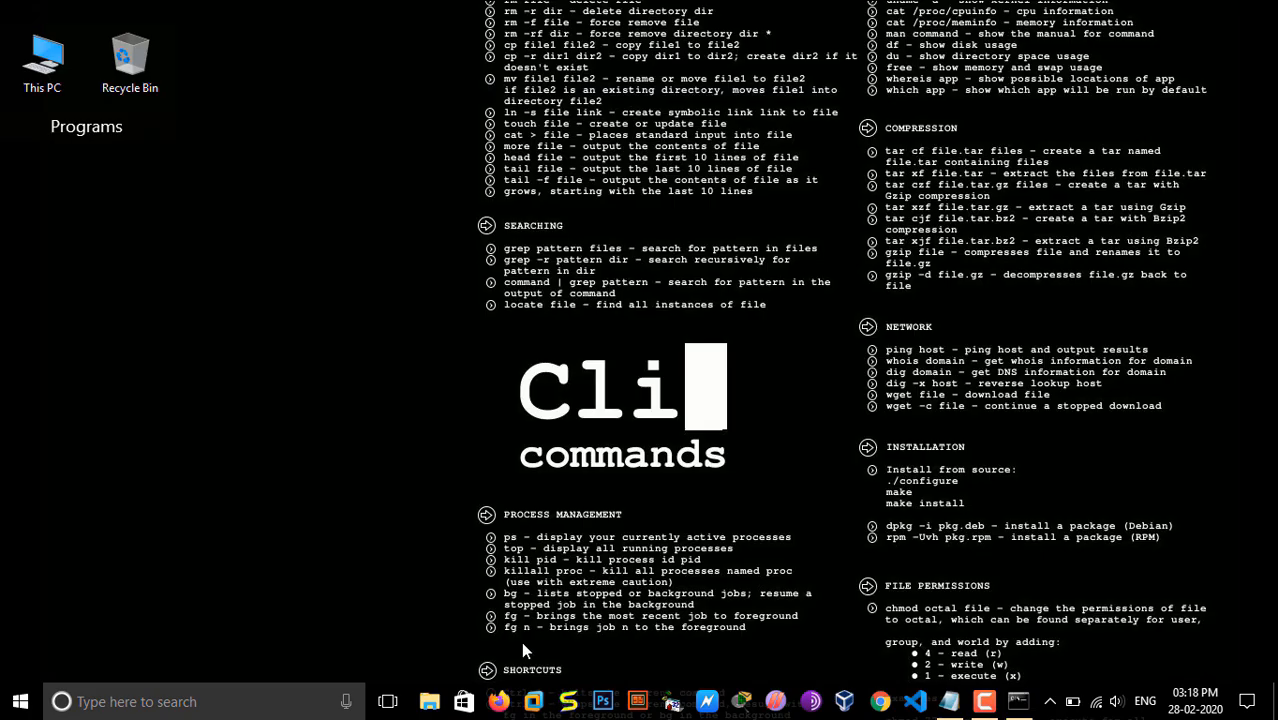
Step: Flush the DNS cache with ipconfig /flushdns in an administrator Command Prompt, and close the prompt
key("super+r")
left_click(370, 493)
right_click(20, 701)
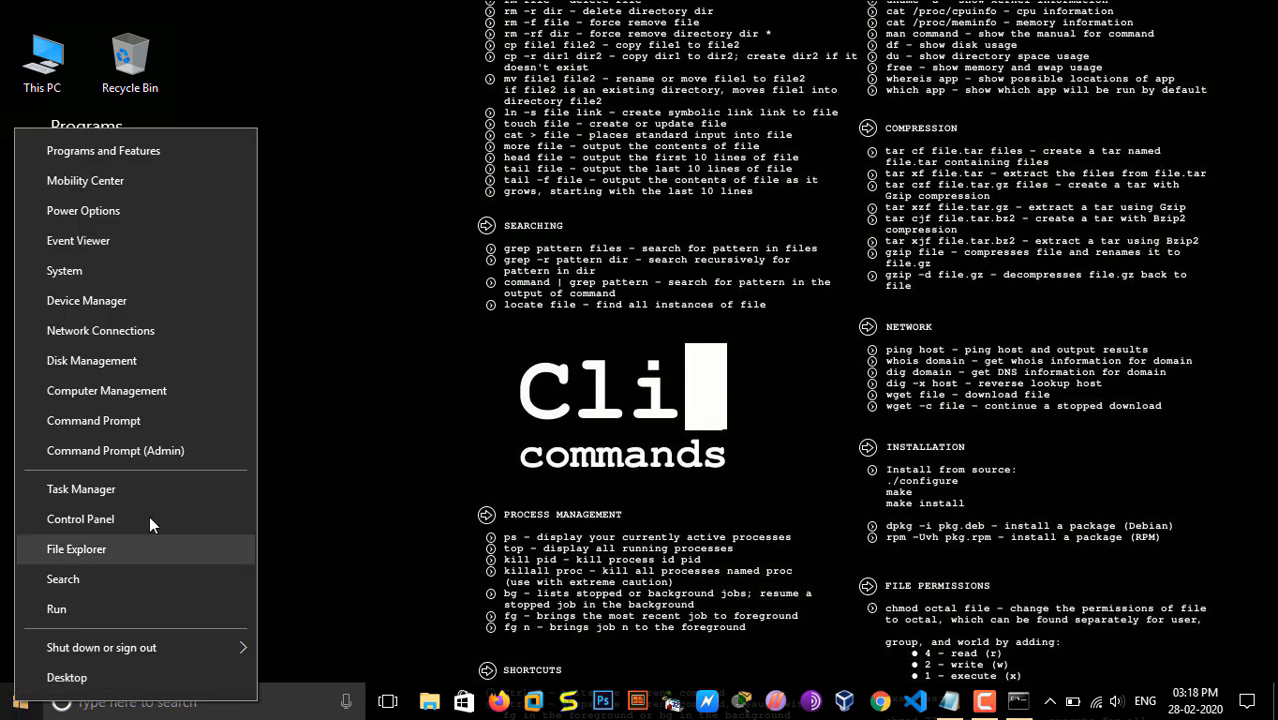
left_click(187, 455)
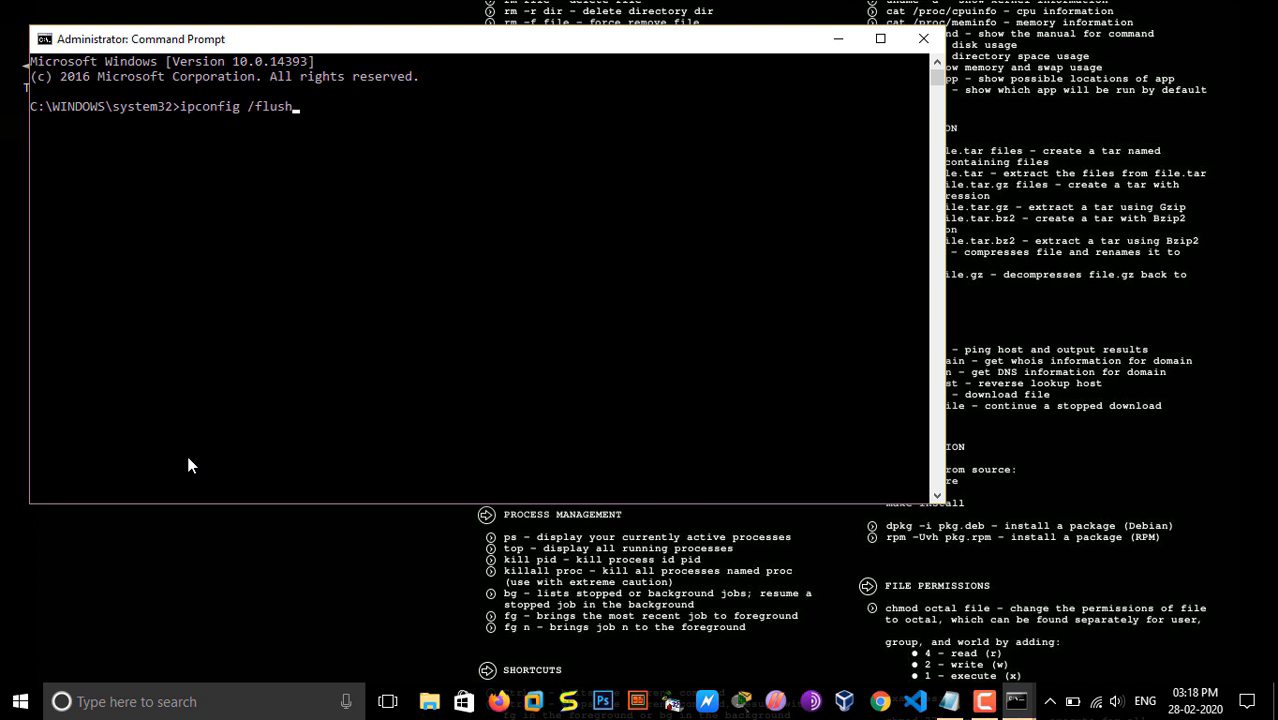
key("Return")
left_click_drag(378, 166, 48, 106)
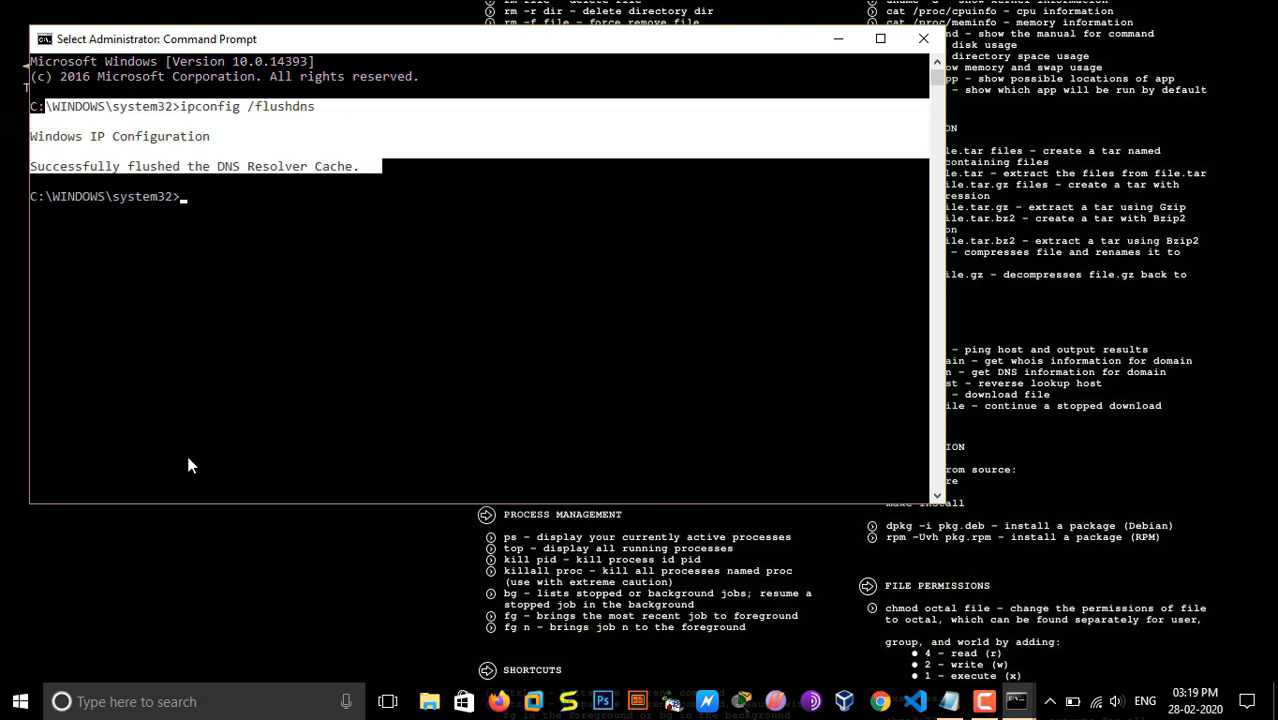
left_click(923, 39)
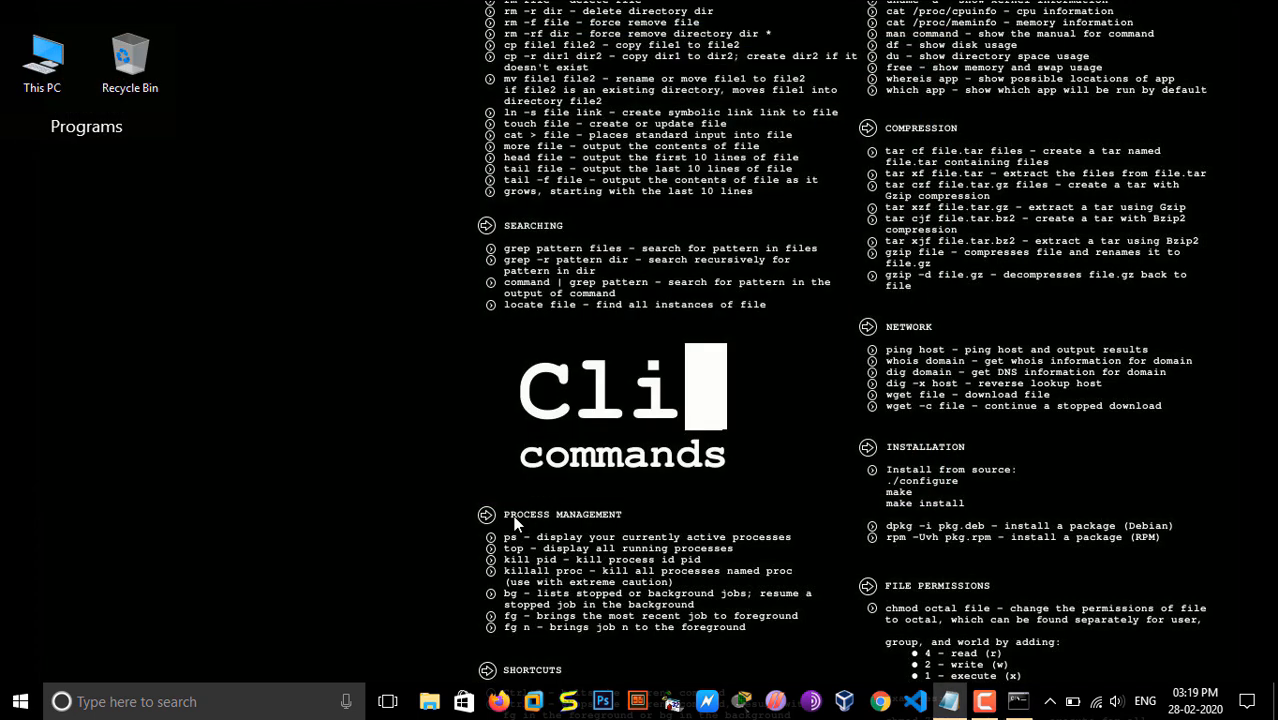
Step: Switch to Firefox, load classdemo.ml and check its connection security in the site information
left_click(500, 701)
type("classdemo.ml")
key("Return")
left_click(273, 50)
left_click(596, 347)
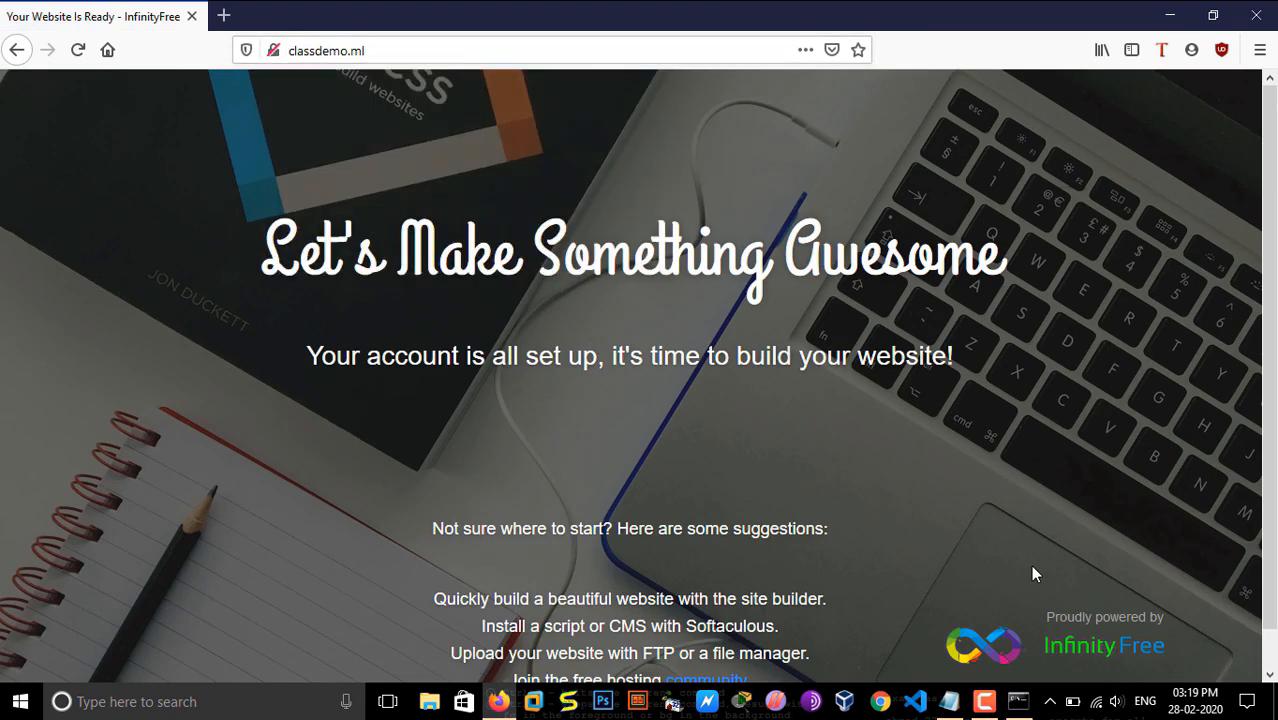
left_click(987, 703)
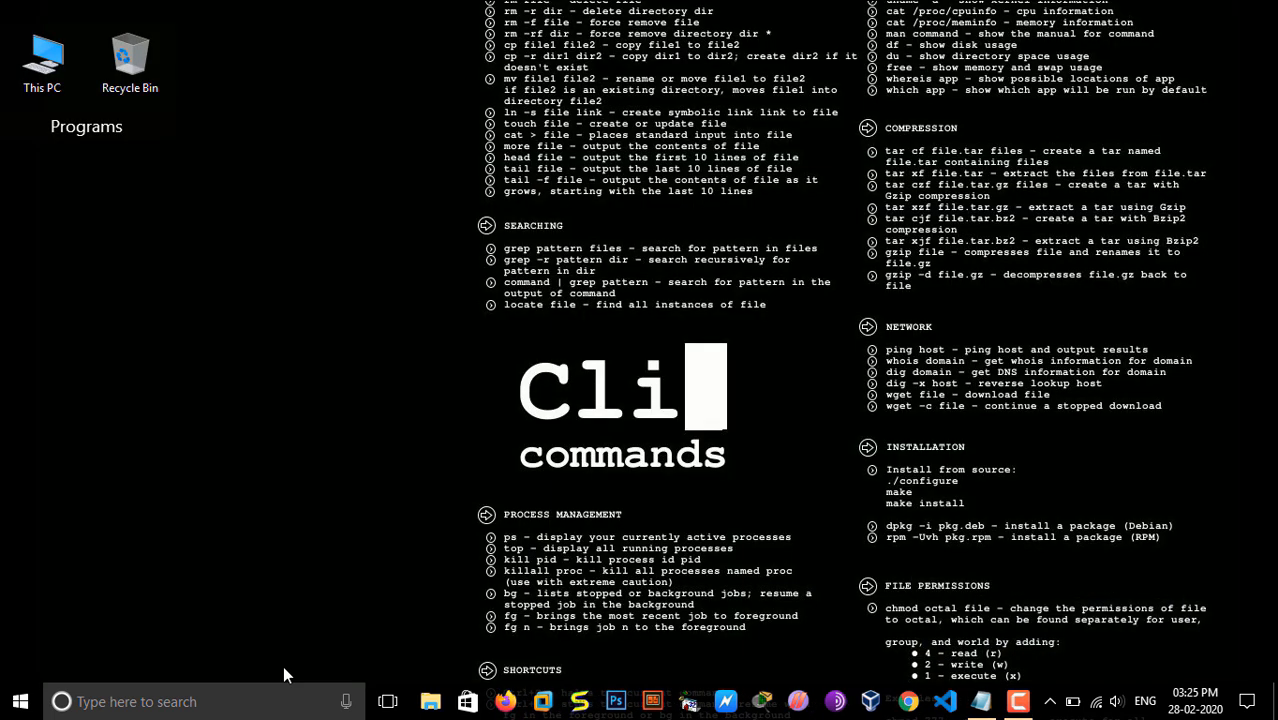
Step: Open the %temp% folder and delete all its contents, granting administrator permission for all current items
key("super+r")
type("%temp%")
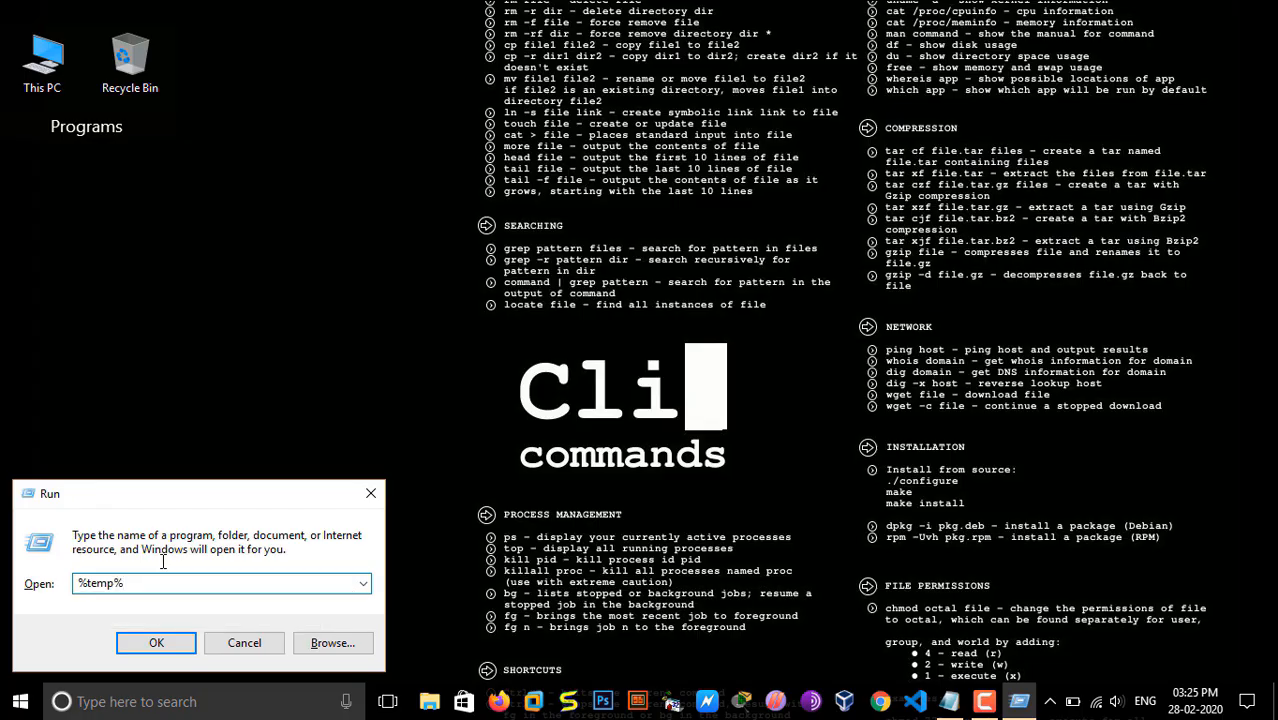
key("Return")
left_click(335, 420)
key("ctrl+a")
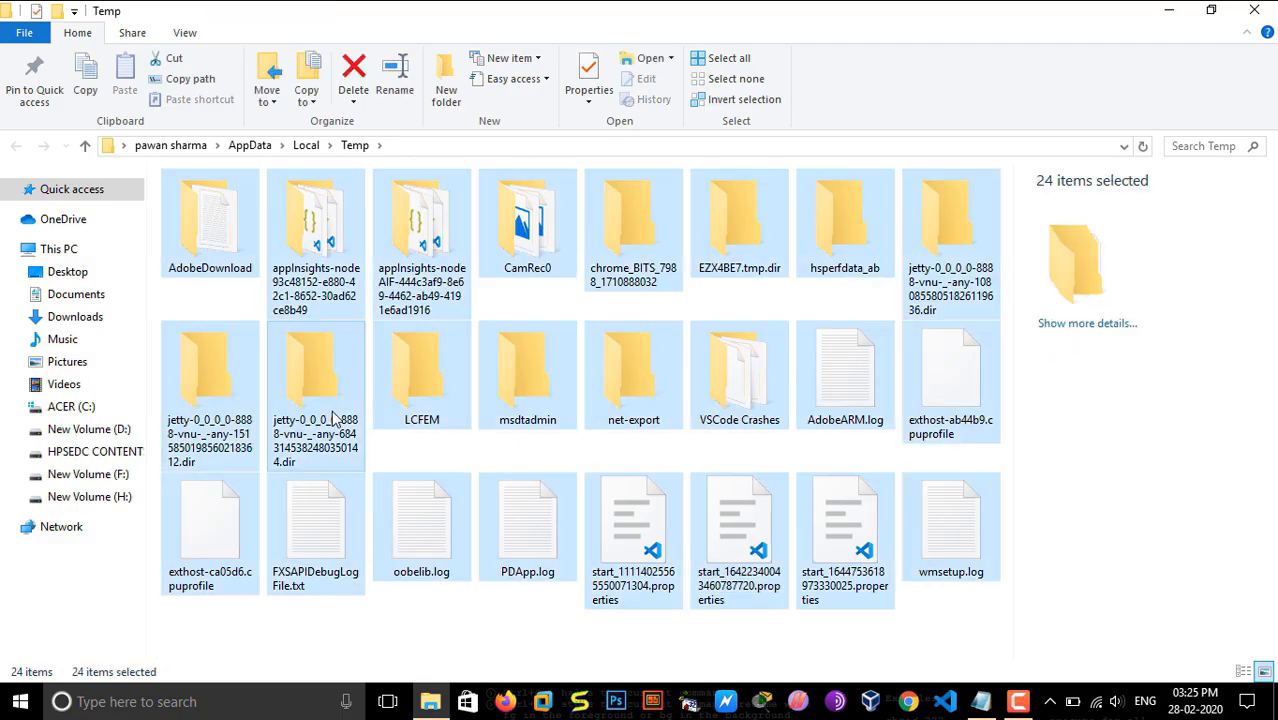
key("Delete")
left_click(540, 258)
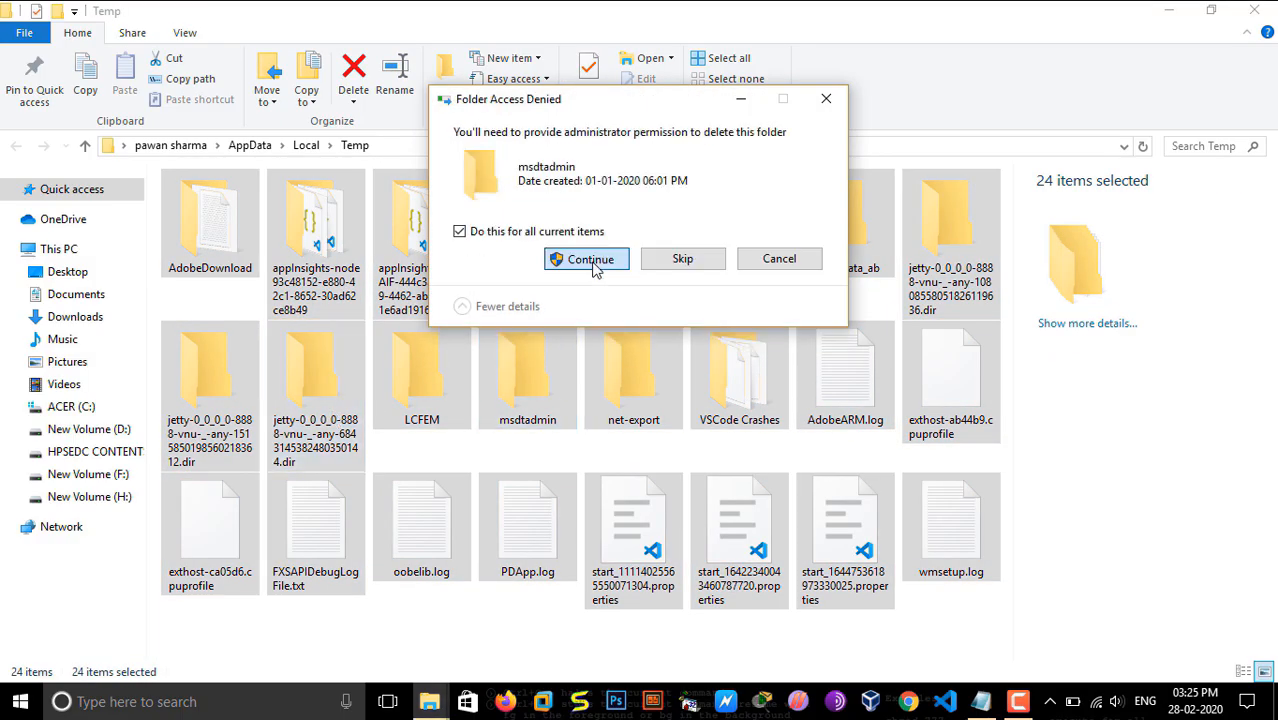
left_click(590, 260)
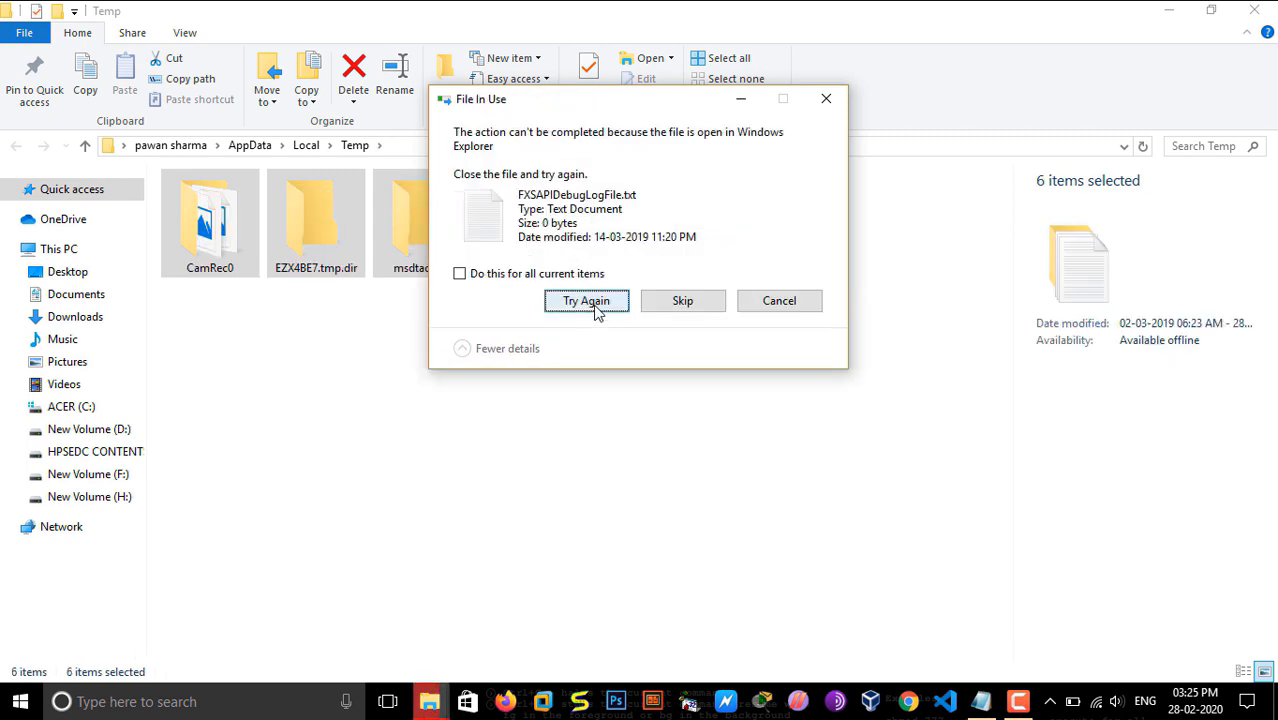
Step: Skip all in-use files and the folders without access permission during the deletion, and close the Temp folder
left_click(460, 273)
left_click(602, 305)
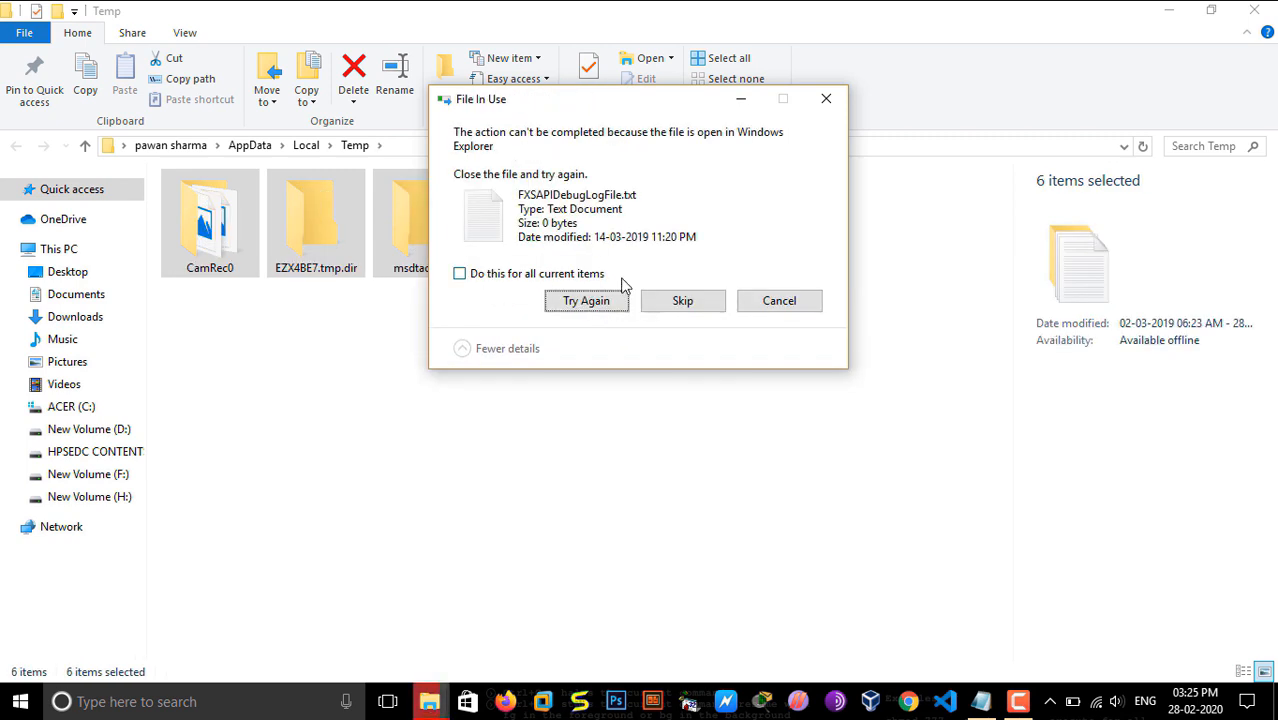
left_click(684, 300)
left_click(684, 300)
left_click(527, 274)
left_click(675, 303)
left_click(667, 302)
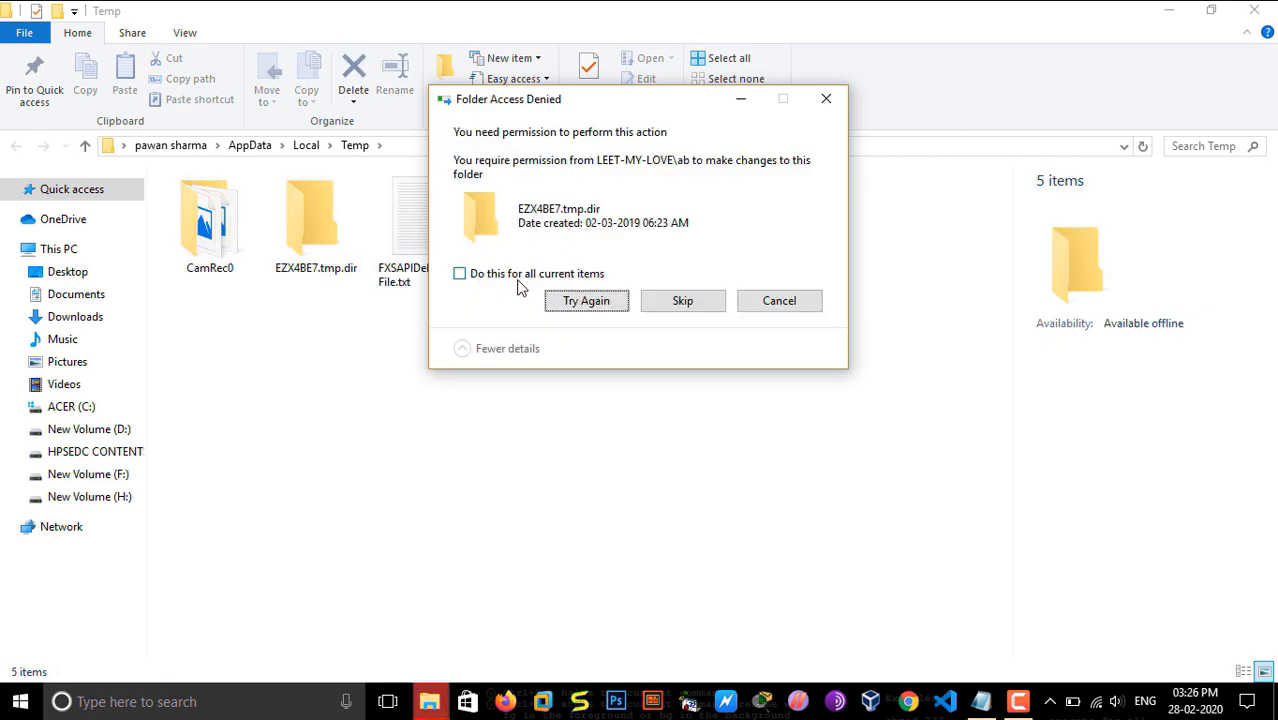
left_click(462, 275)
left_click(688, 303)
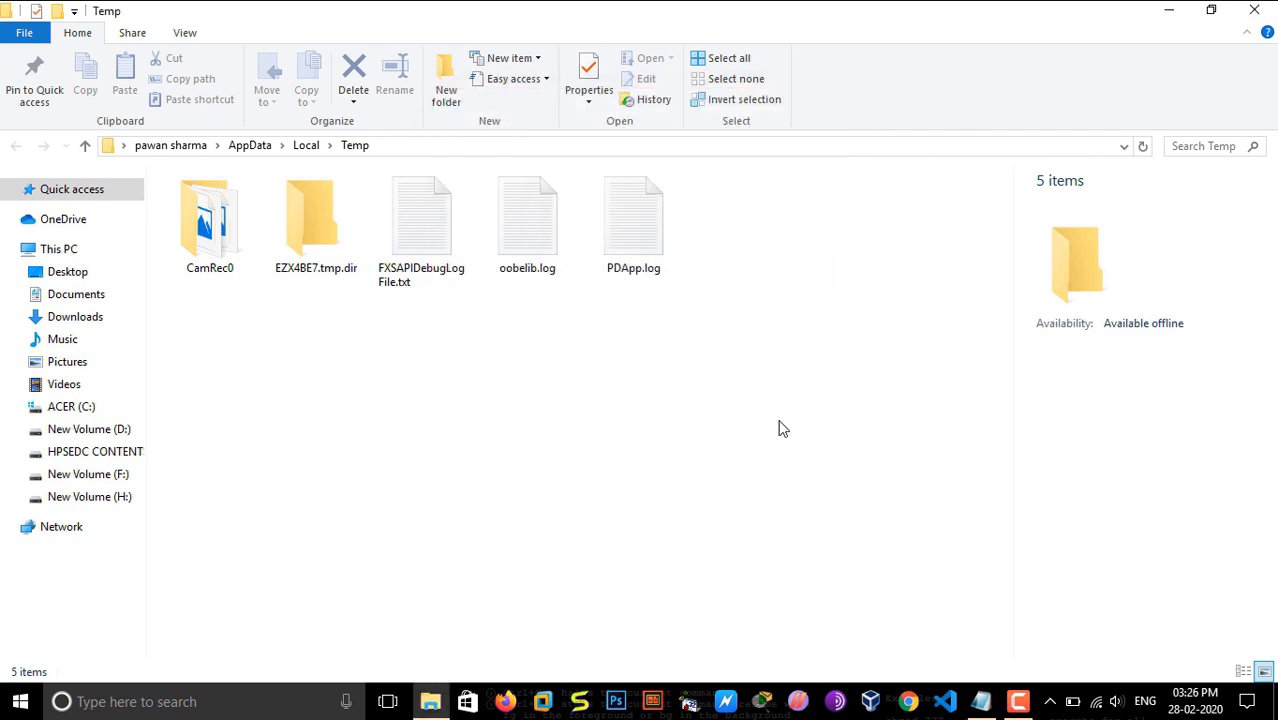
left_click(1271, 1)
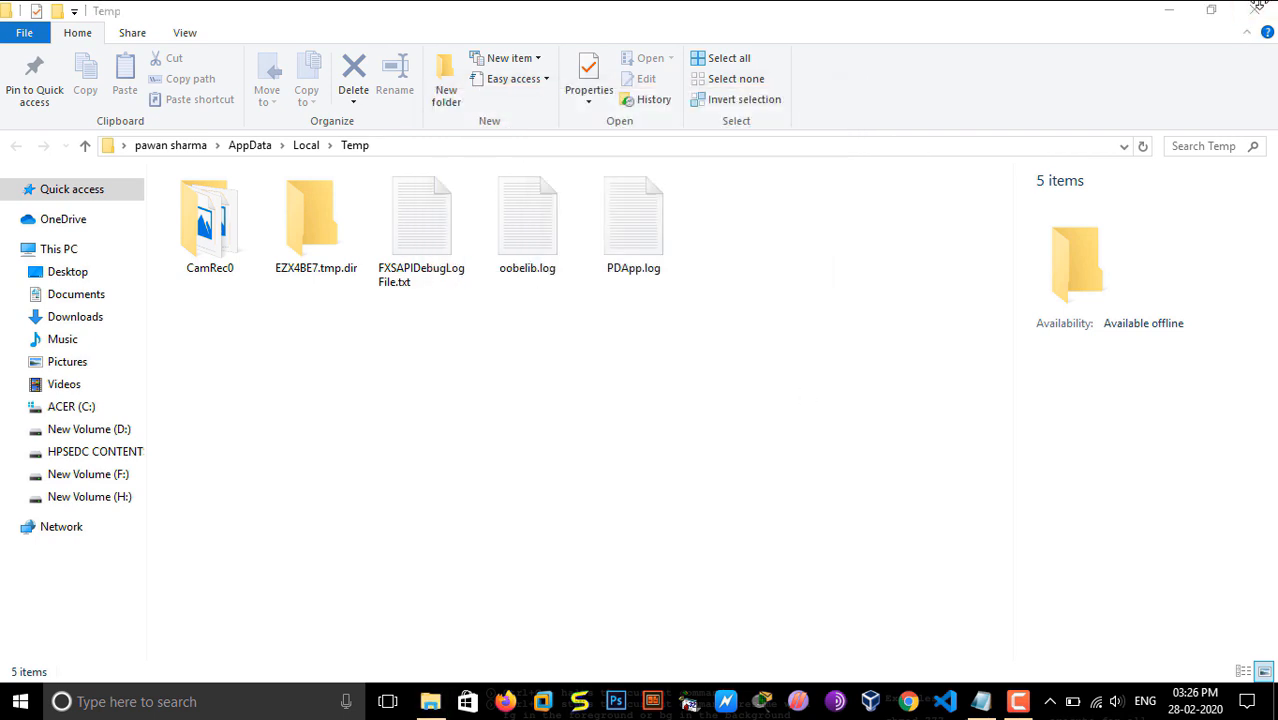
left_click(1257, 18)
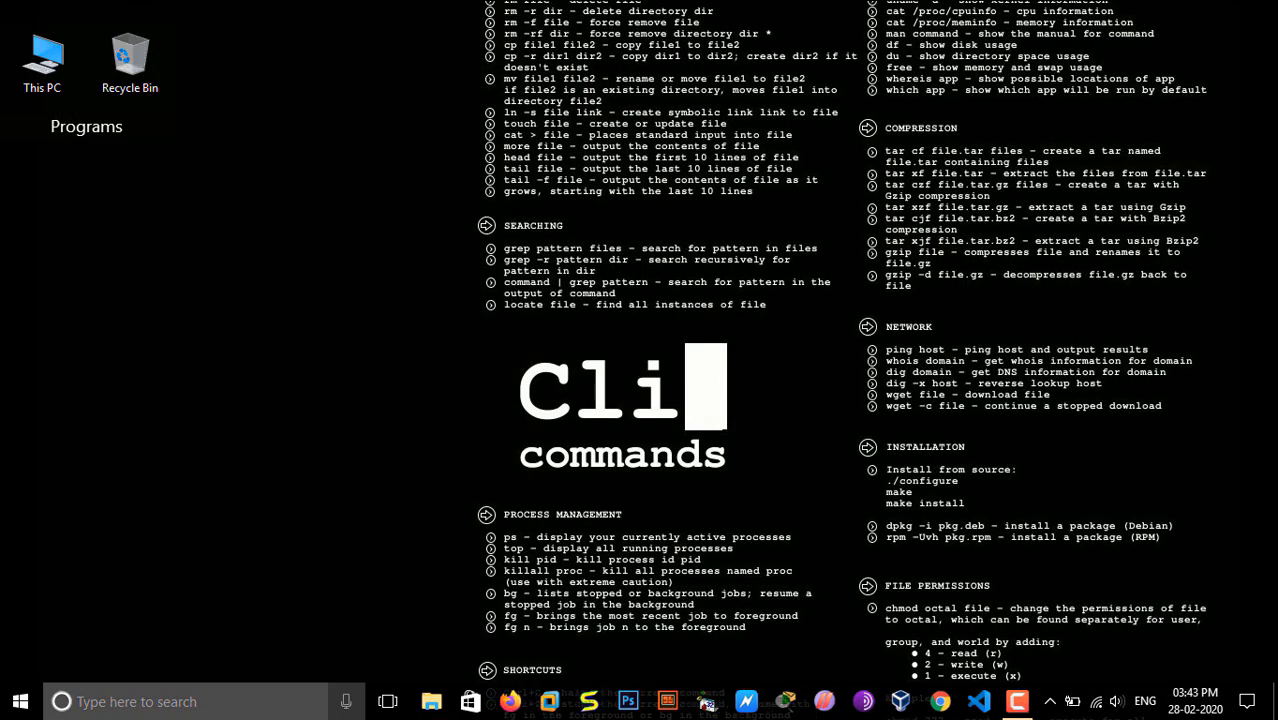
Step: Open the appdata folder through the Run dialog and go into its Local folder
key("super+r")
type("a")
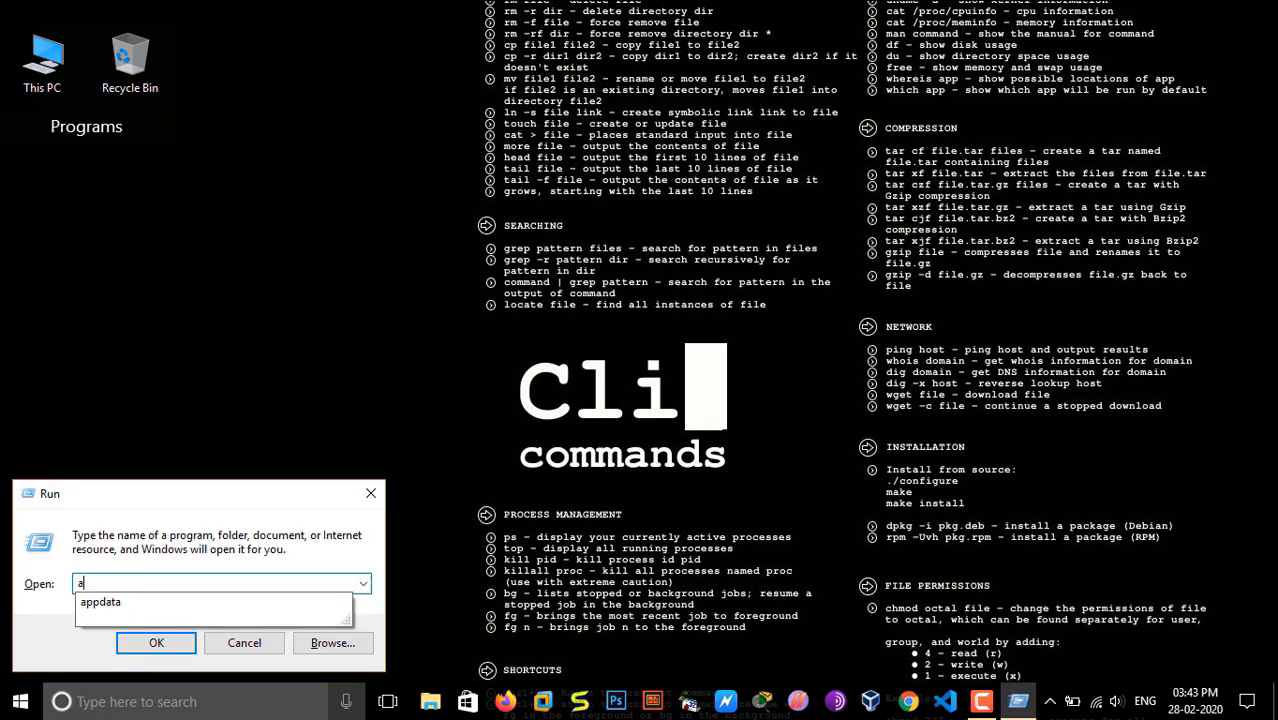
type("ppdata")
key("Return")
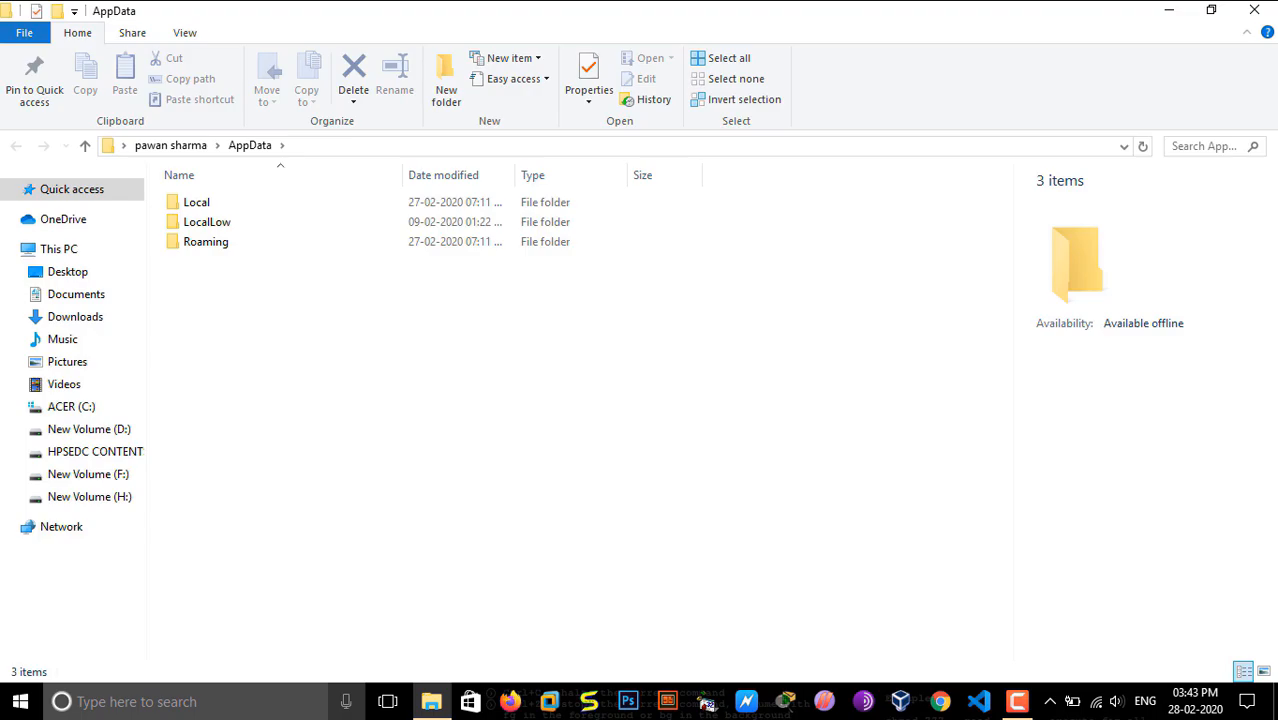
left_click(215, 204)
double_click(215, 204)
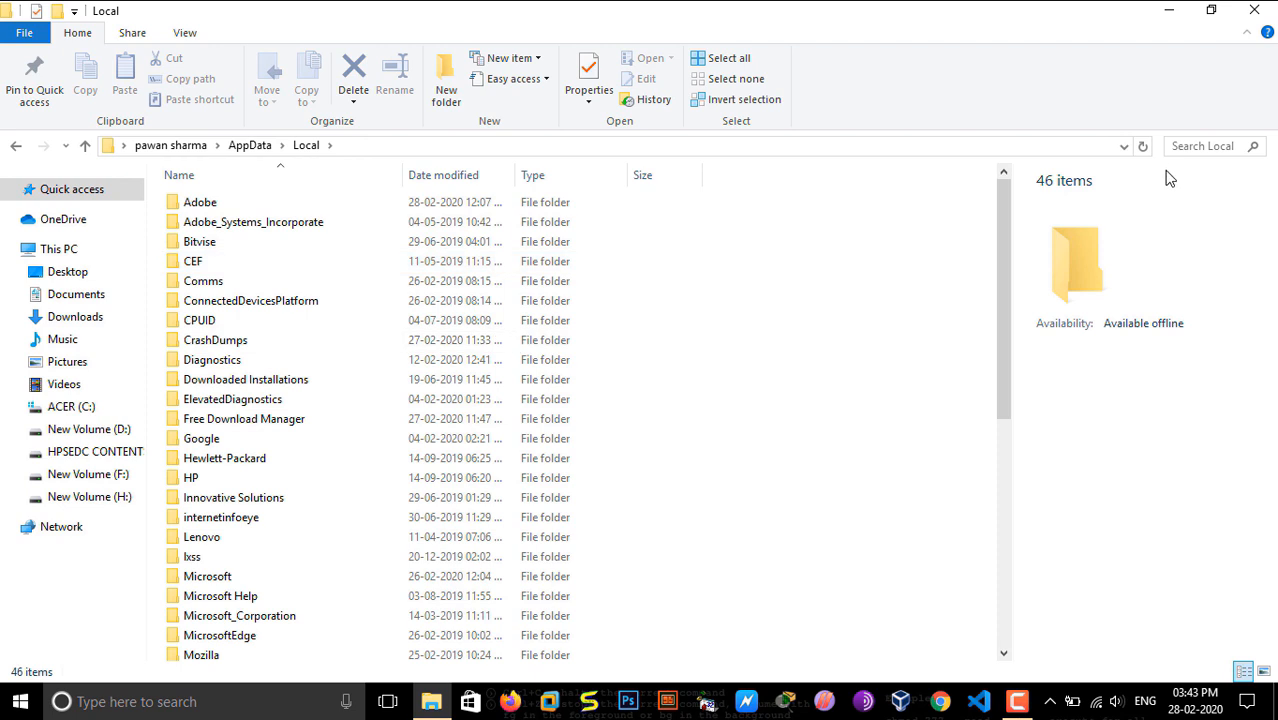
Step: Search the Local folder for "mozil" and open the Mozilla folder
left_click(1183, 148)
type("firefo")
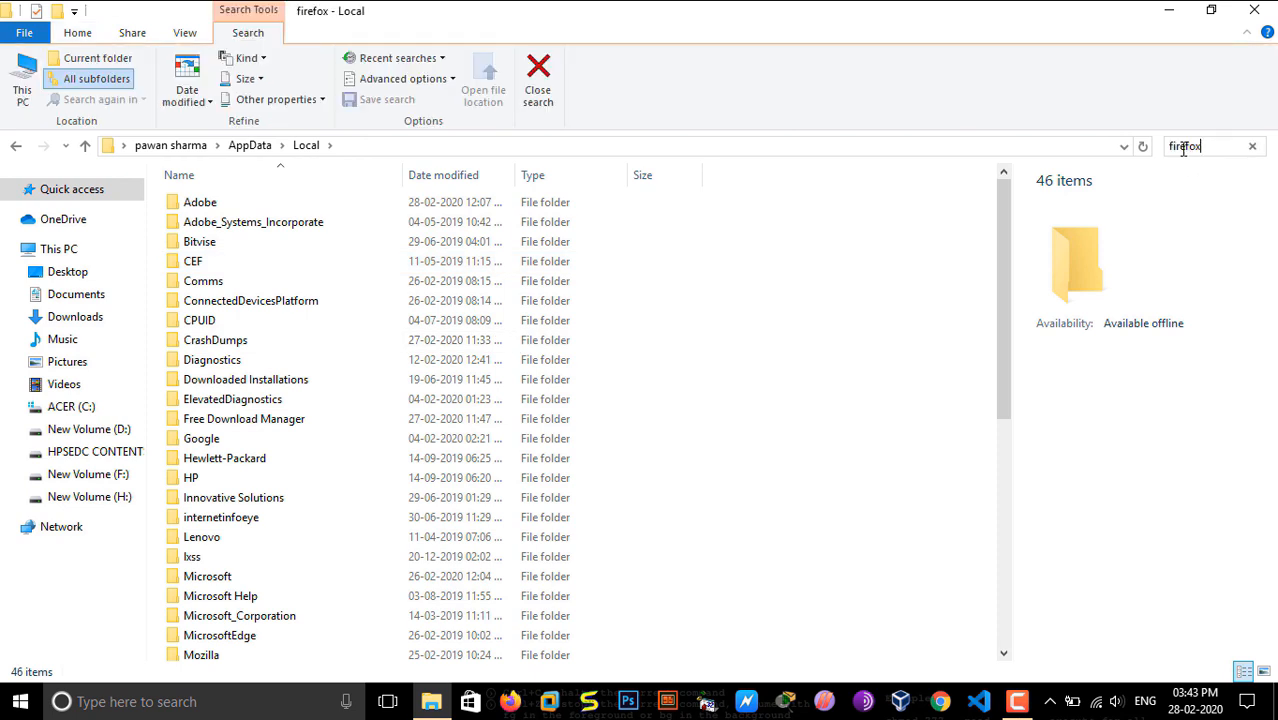
type("x")
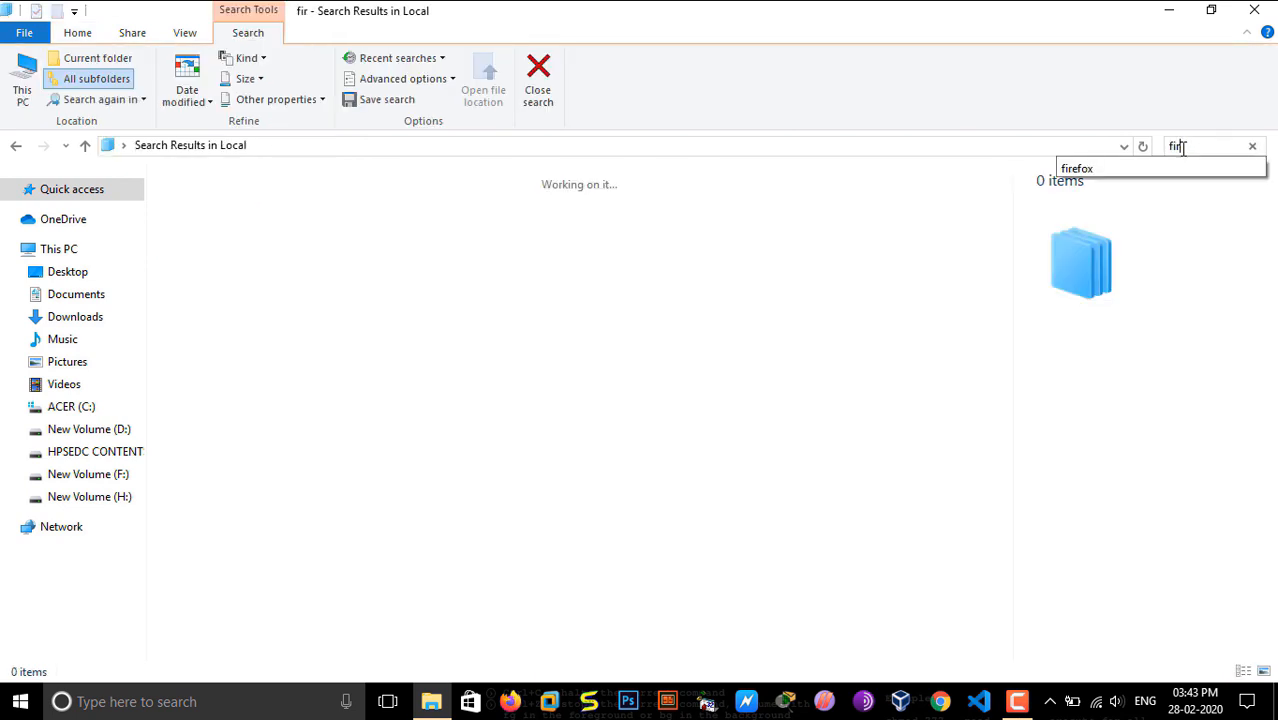
type("e")
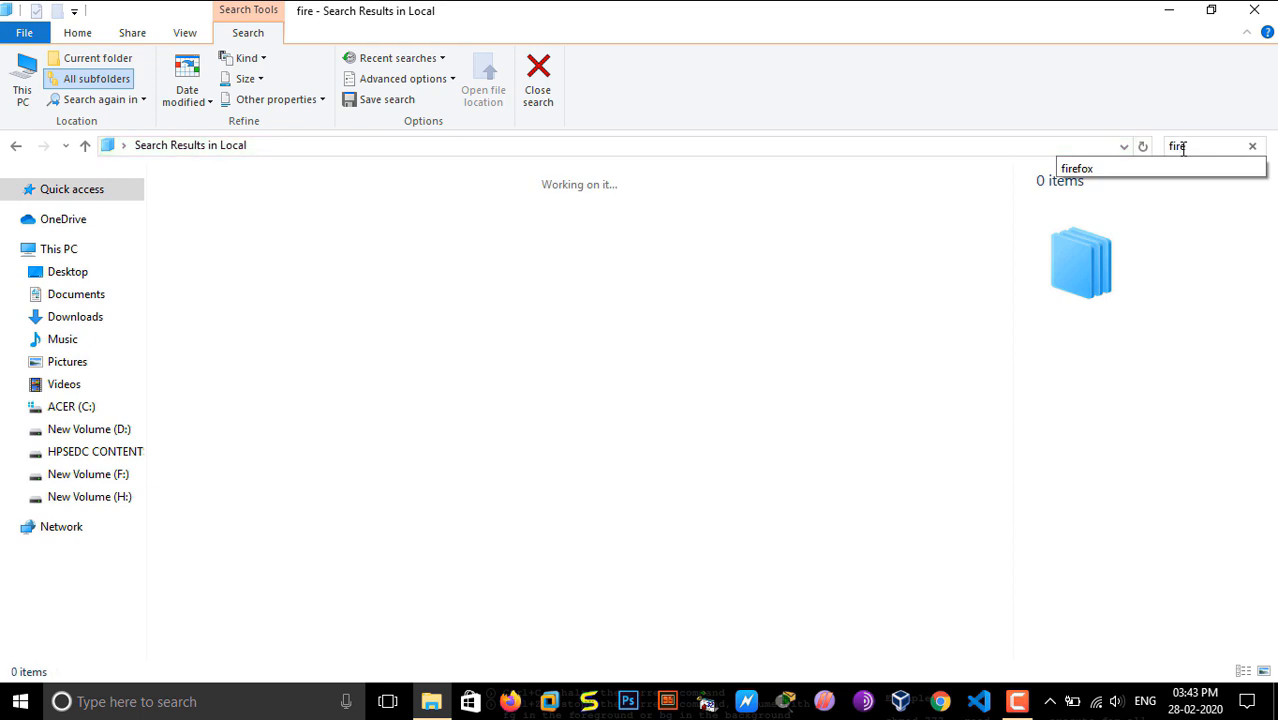
key("BackSpace")
type("mo")
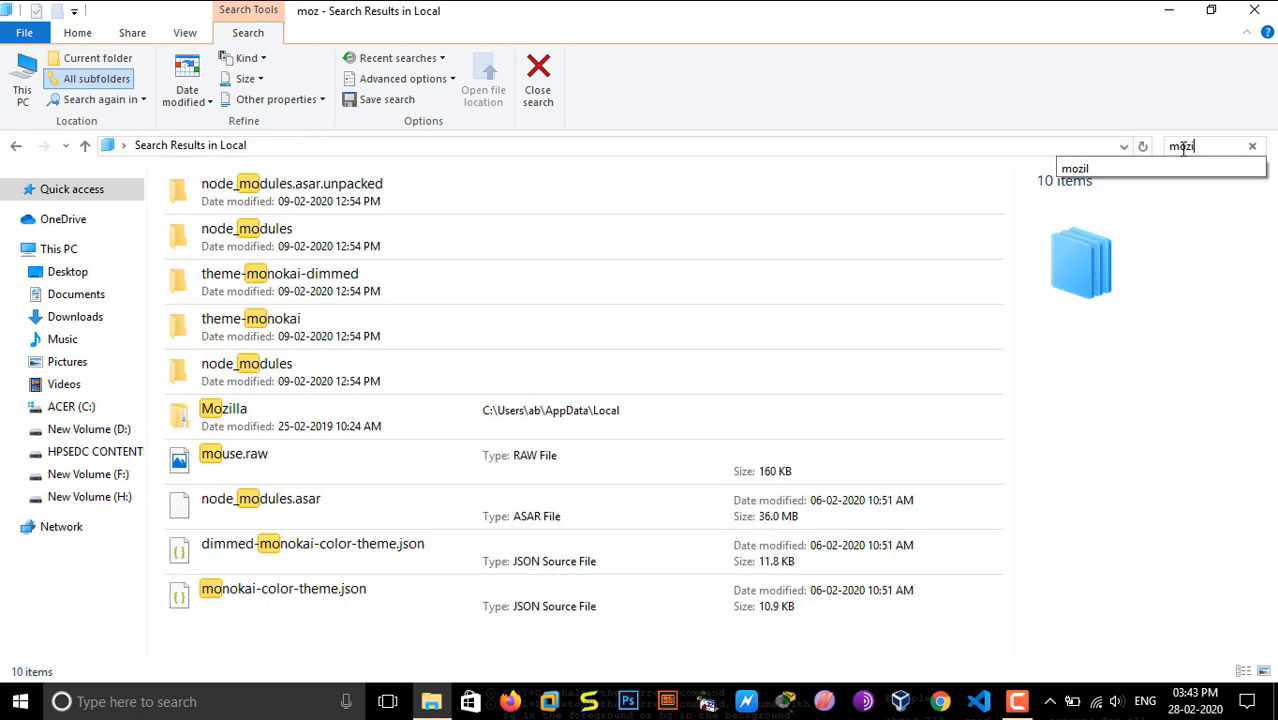
type("zi")
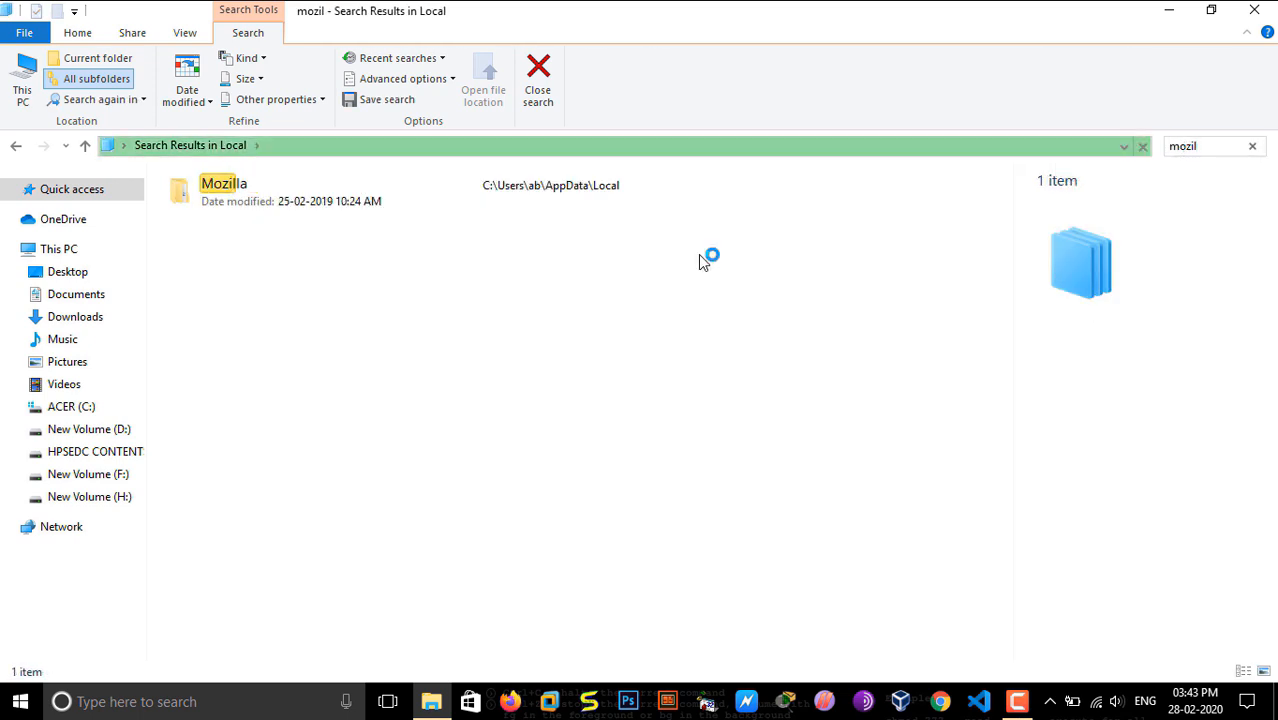
double_click(432, 195)
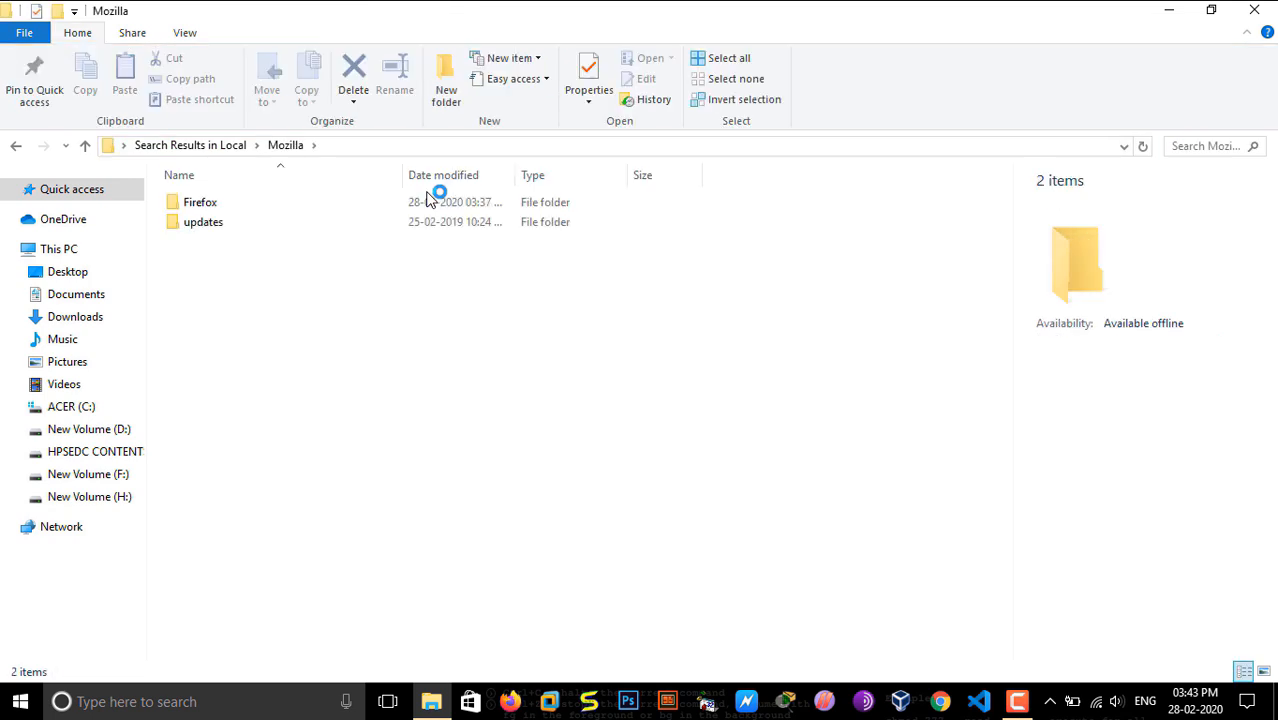
Step: Open the default profile folder under Firefox > Profiles and examine its cache folders
double_click(337, 207)
left_click(337, 210)
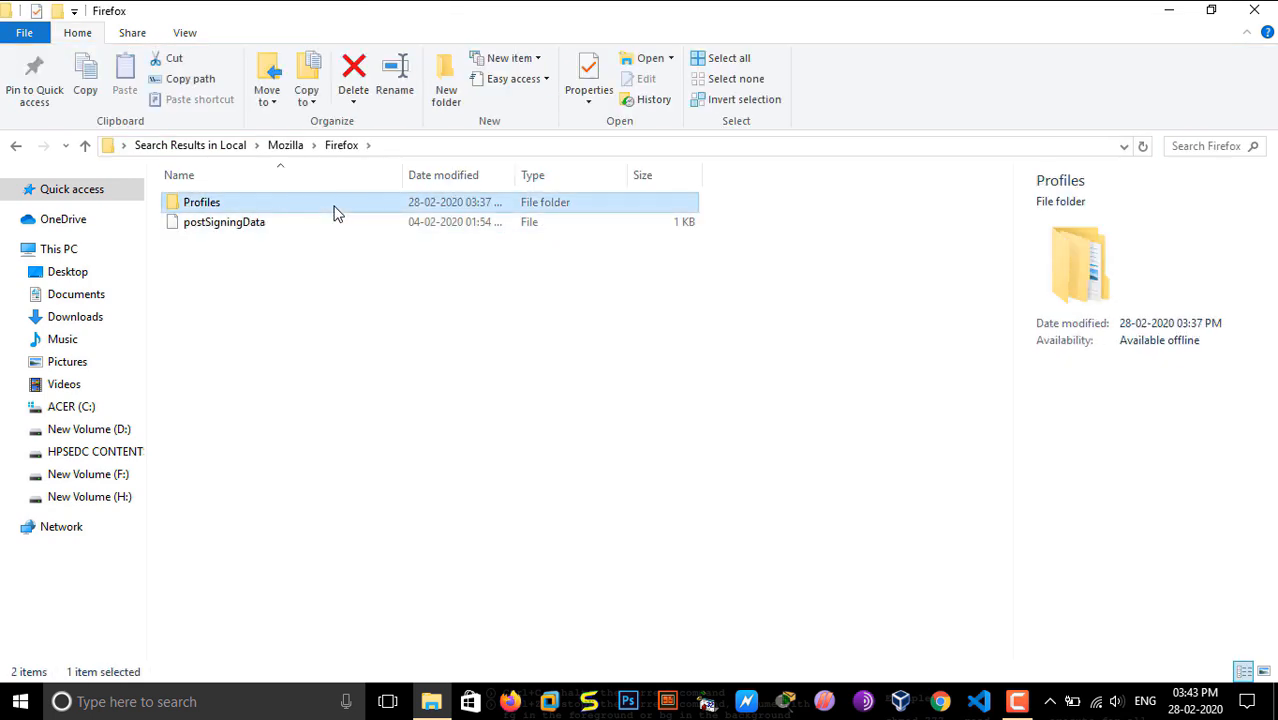
double_click(337, 213)
double_click(334, 211)
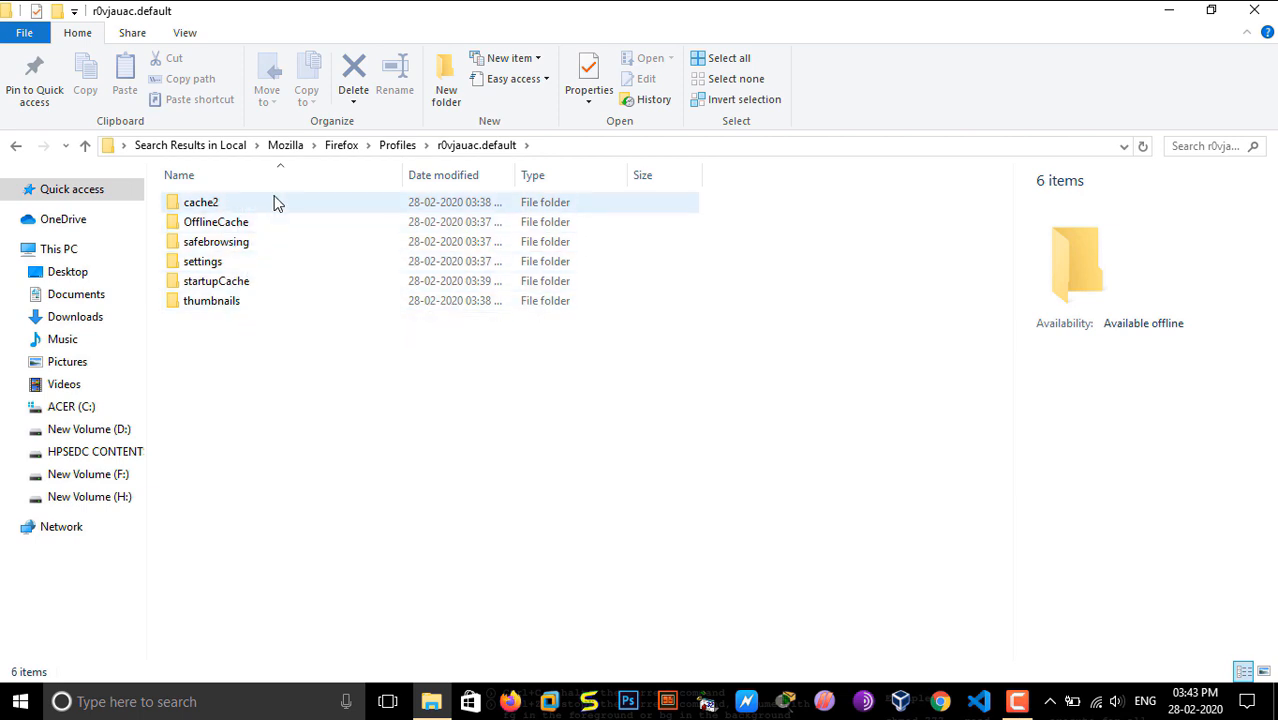
left_click(230, 222)
left_click(220, 242)
left_click(232, 282)
key("Down")
Step: Return to the Firefox folder, delete its Profiles folder, and close the window
left_click(400, 146)
left_click(338, 146)
key("alt+Up")
double_click(308, 202)
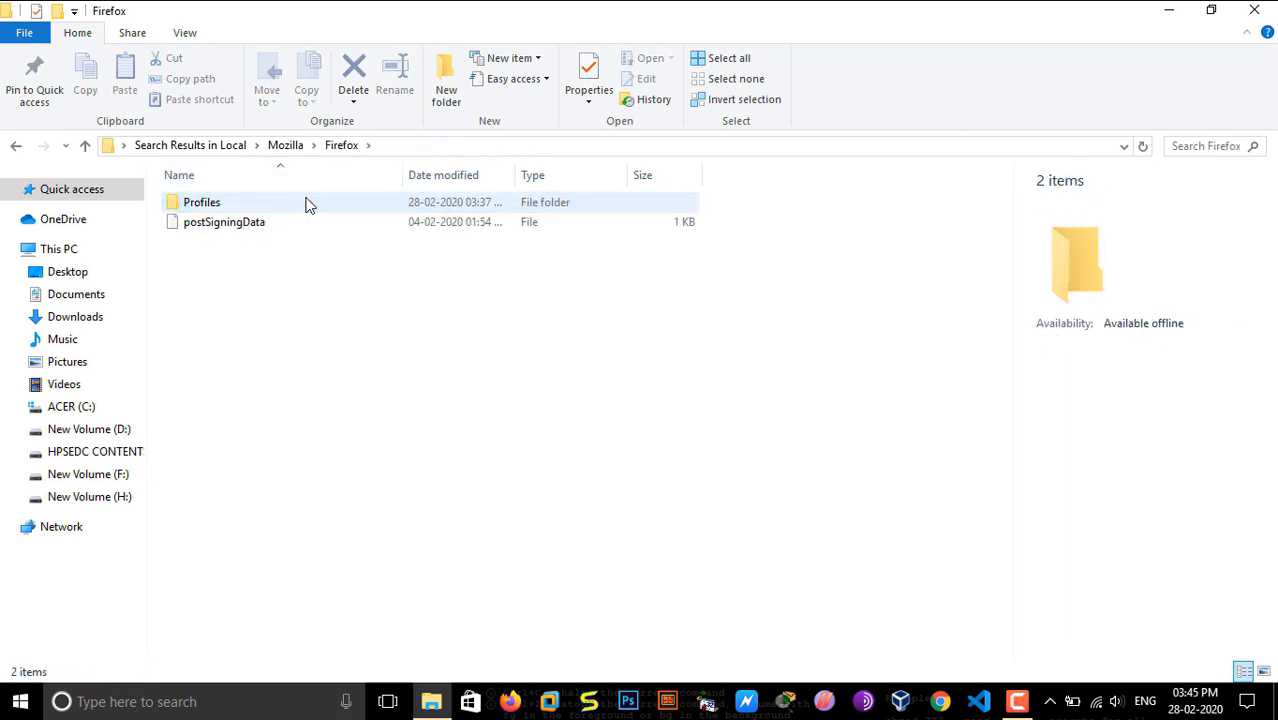
left_click(280, 205)
right_click(280, 205)
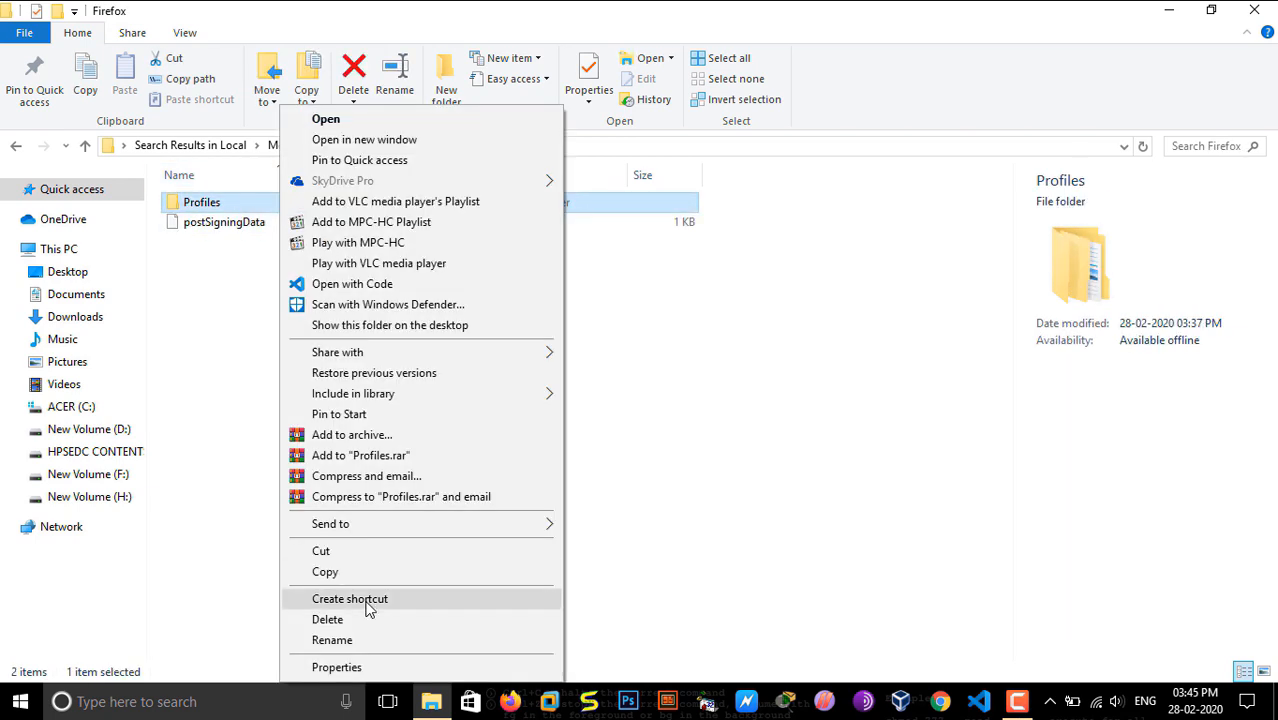
left_click(330, 619)
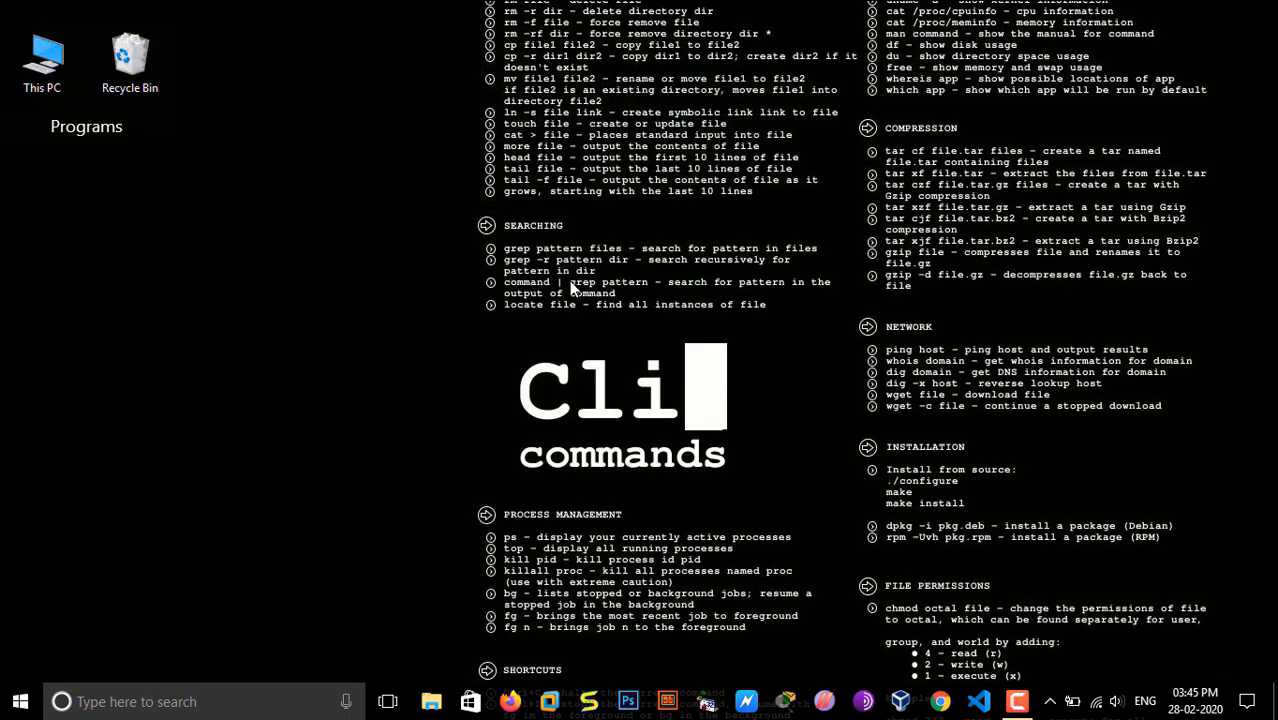
left_click(1254, 10)
Step: Empty the Recycle Bin and confirm the permanent deletion
right_click(141, 63)
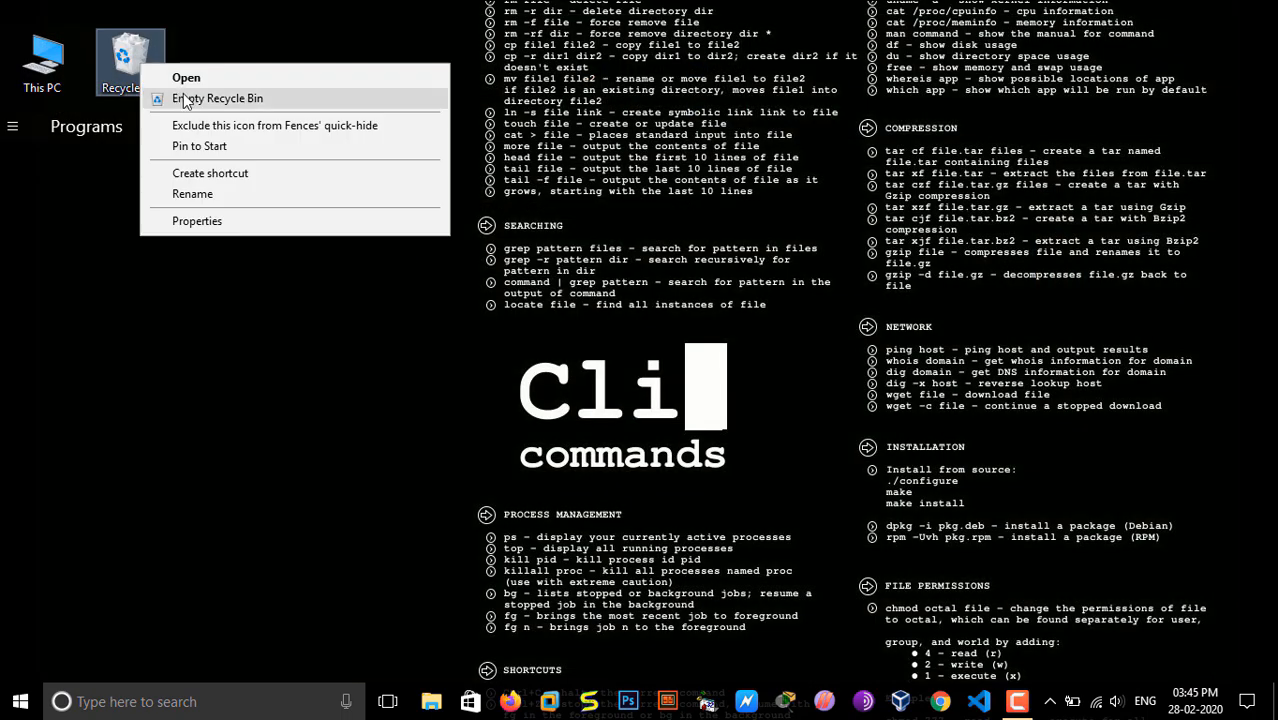
left_click(184, 101)
left_click(705, 424)
left_click(510, 701)
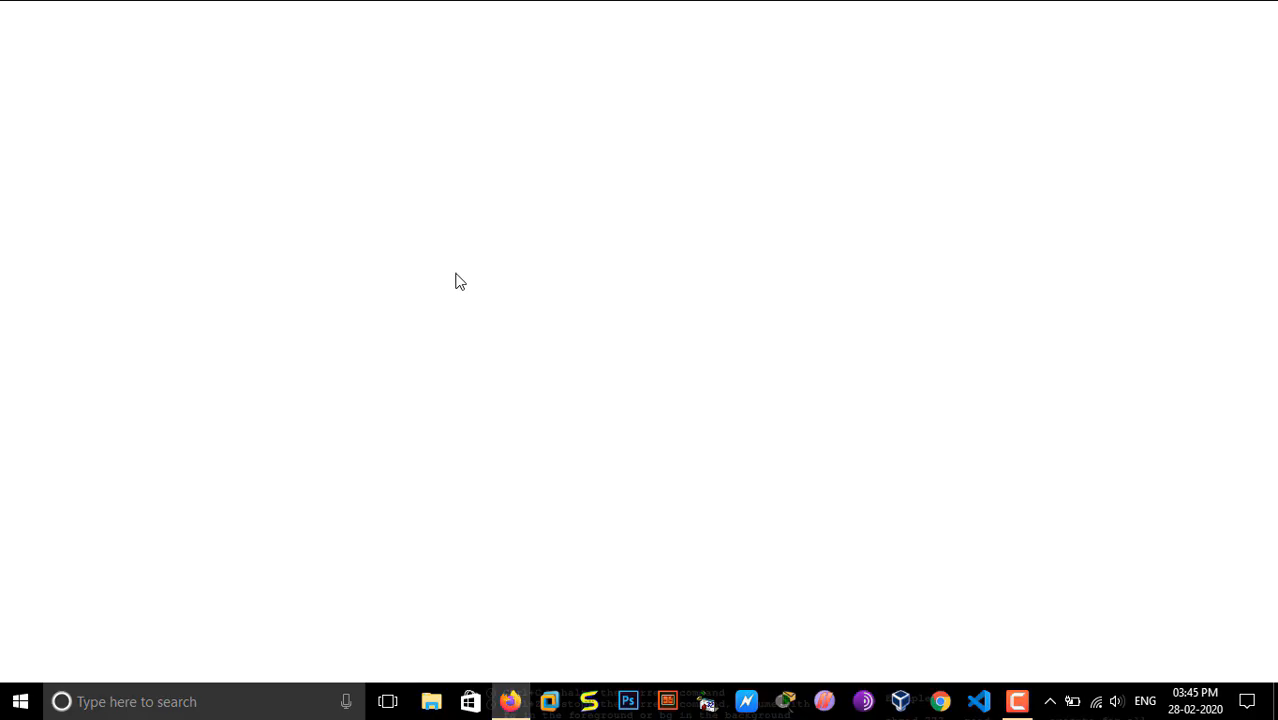
type("classdemo.ml/")
key("Right")
key("BackSpace")
key("Return")
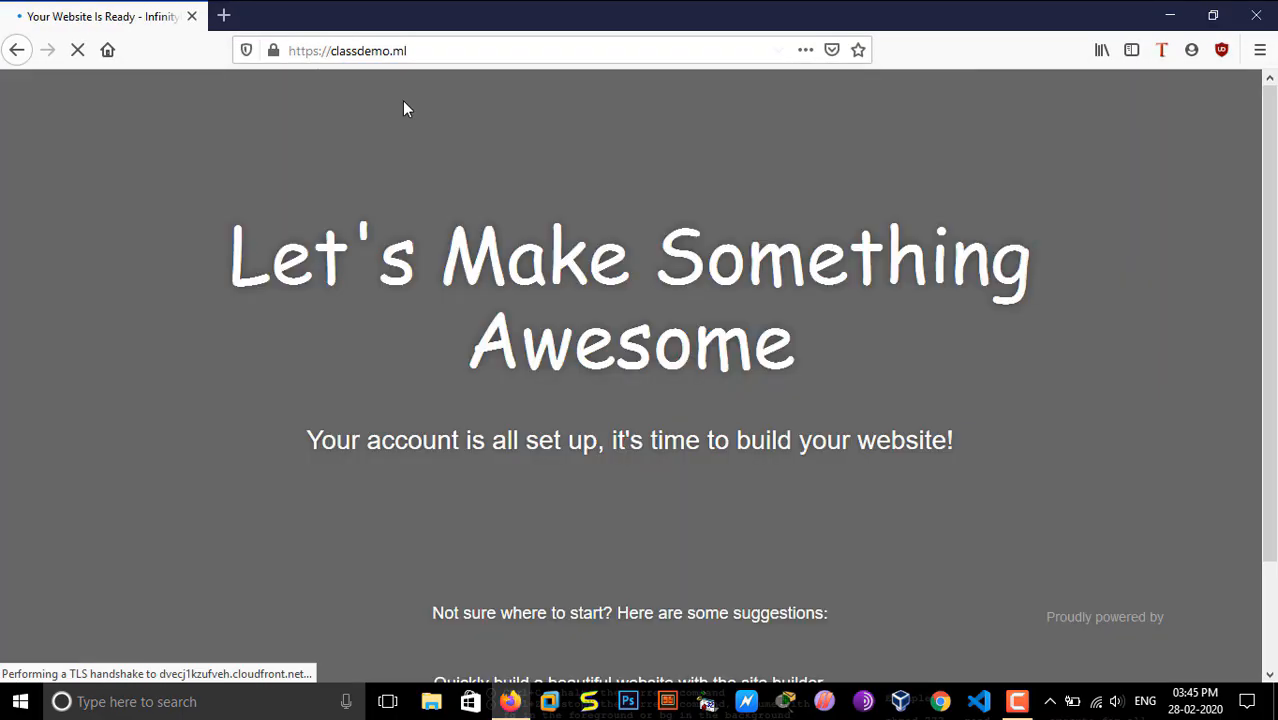
left_click(272, 50)
left_click(223, 132)
left_click(272, 52)
left_click(431, 50)
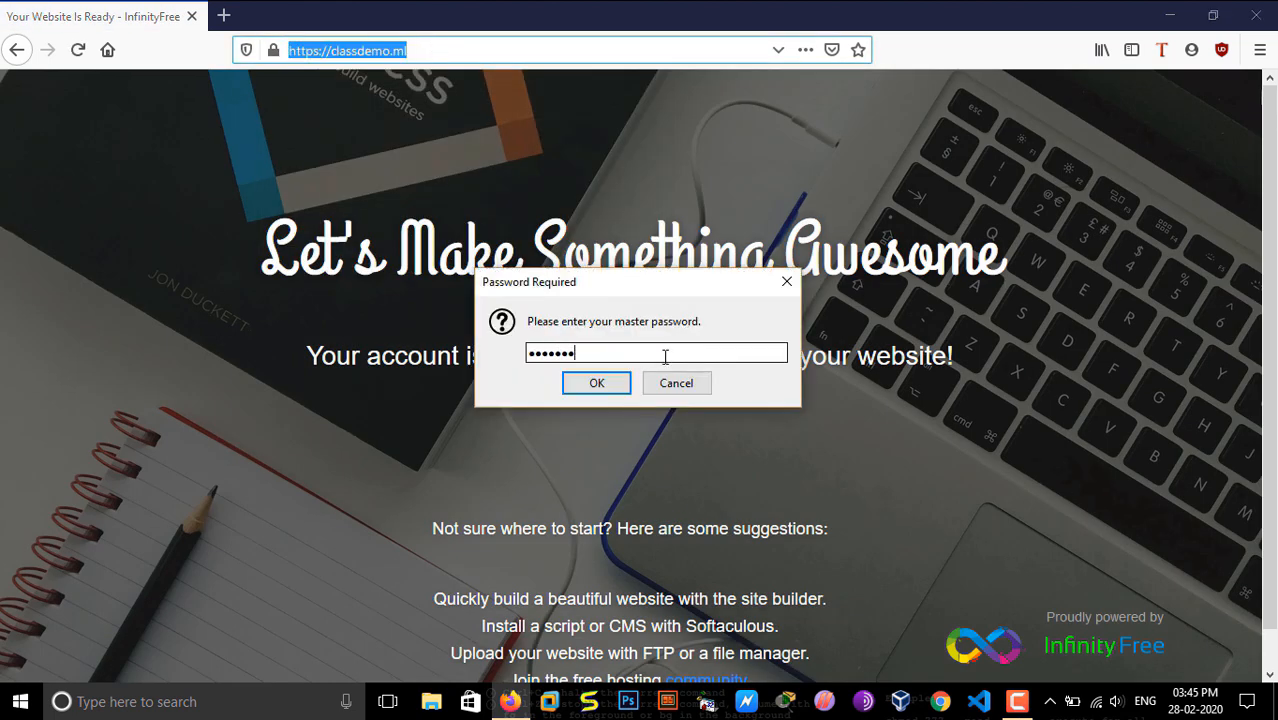
Step: Enter the master password in the password request and close the Firefox window
key("Return")
left_click(450, 52)
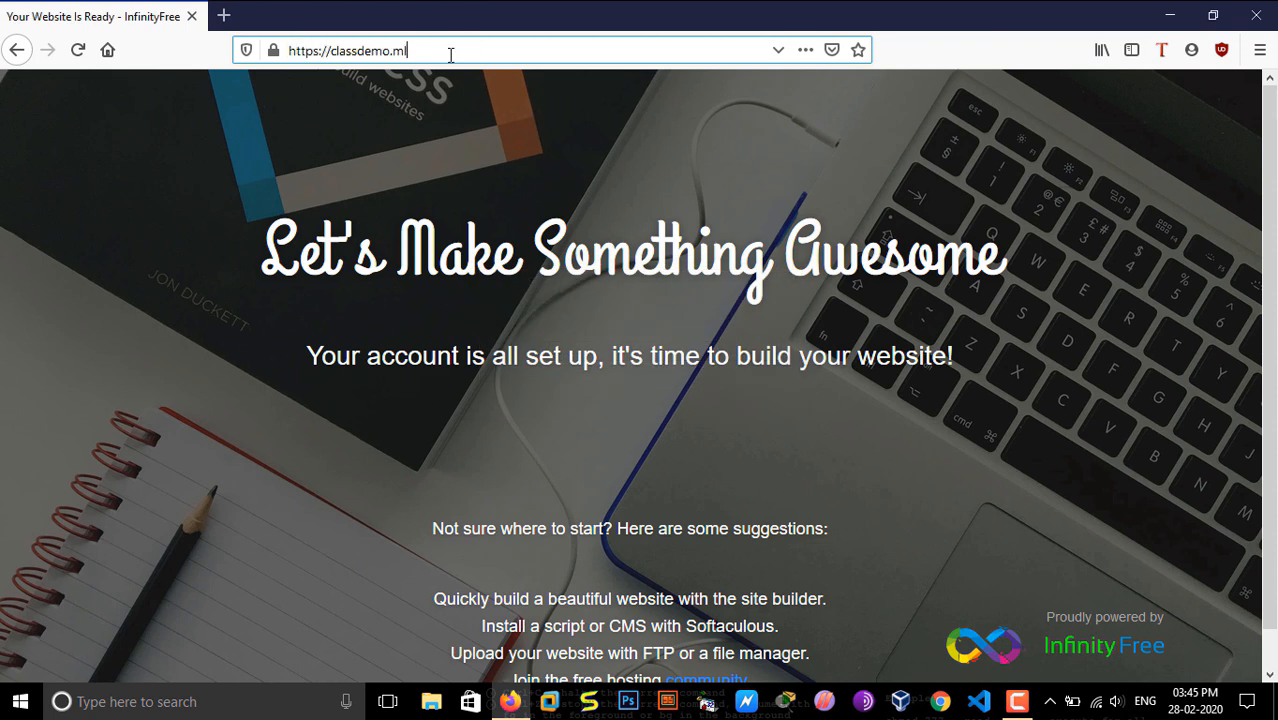
left_click(1256, 15)
left_click(1020, 701)
left_click(1020, 701)
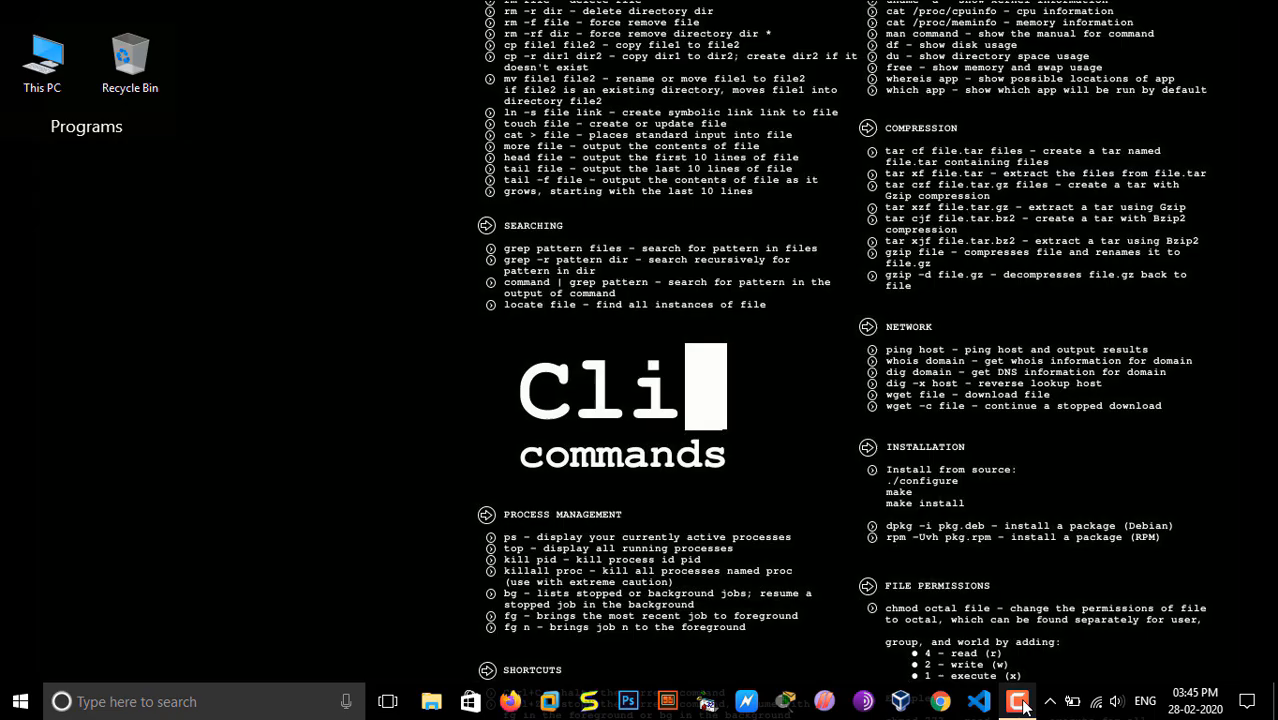
left_click(1020, 701)
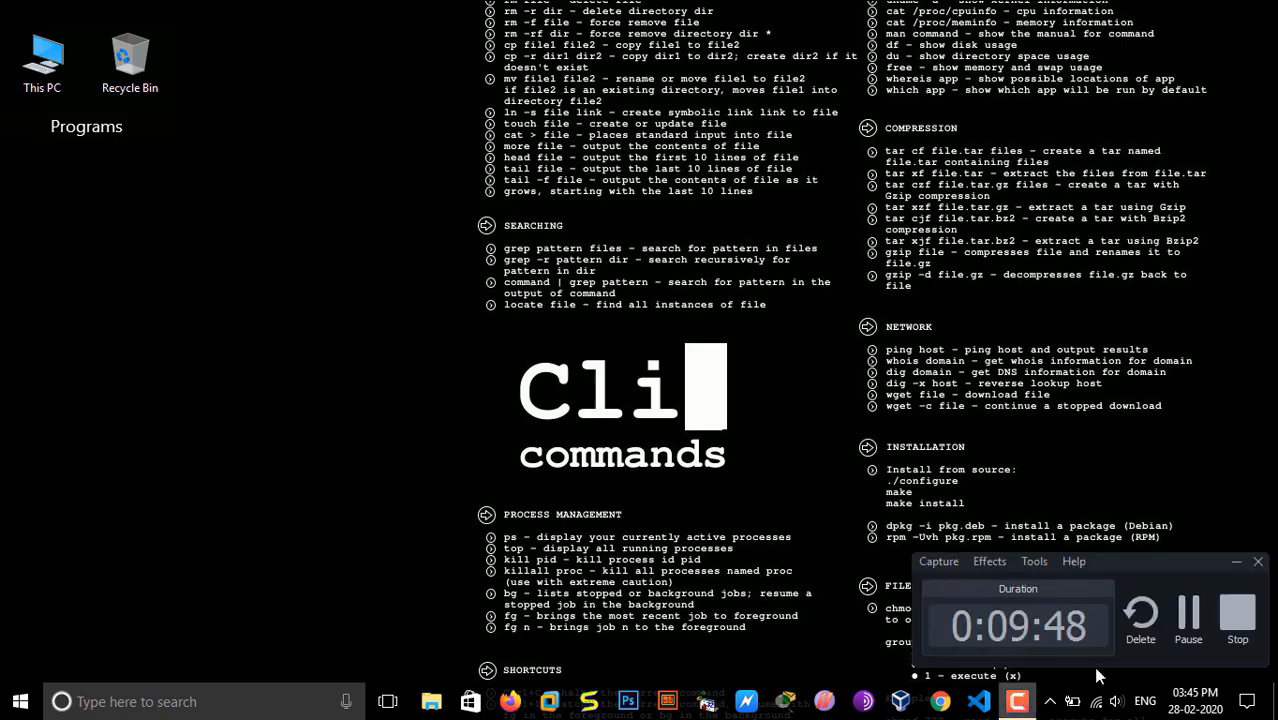
left_click(1188, 612)
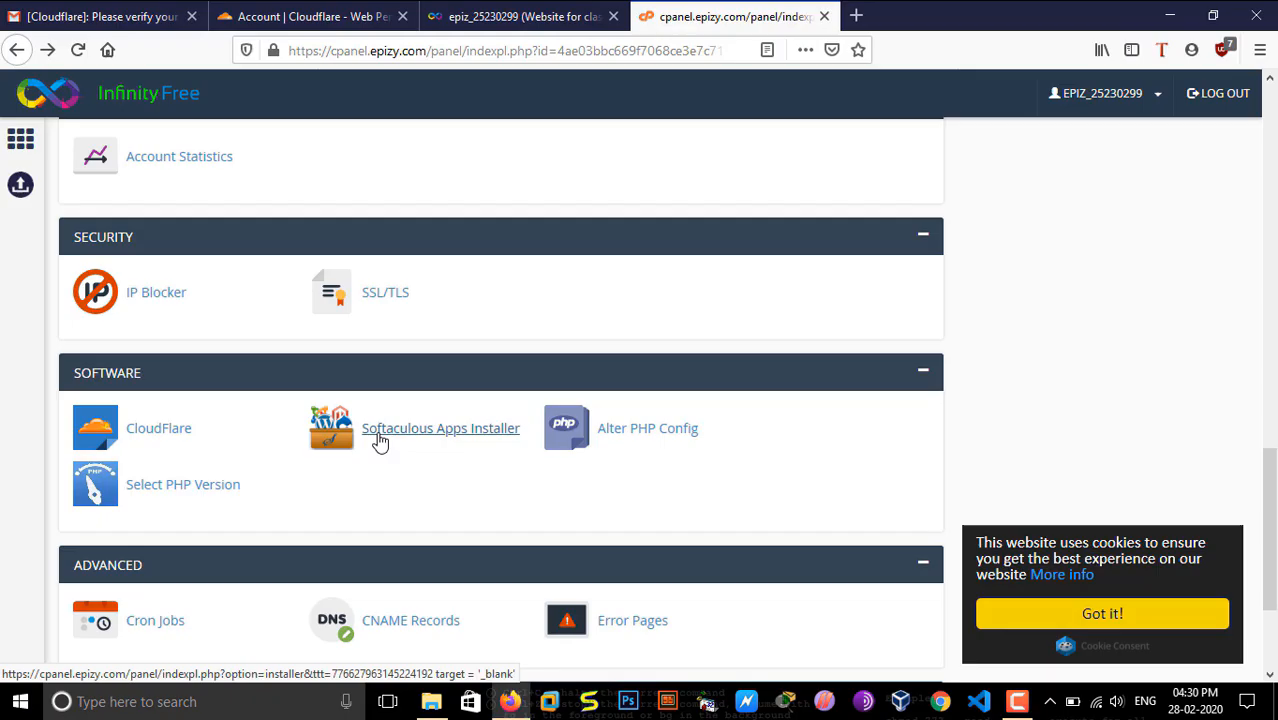
Step: Open the WordPress entry in Softaculous and launch its demo site
left_click(380, 430)
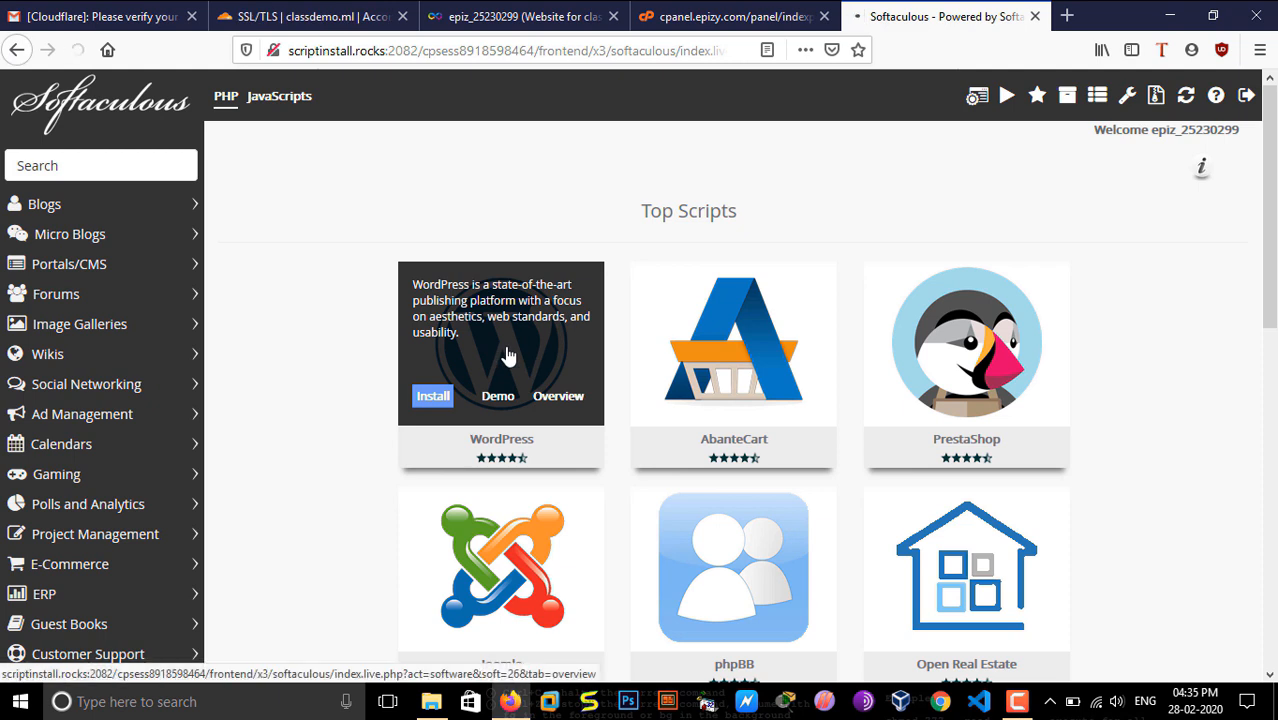
left_click(503, 357)
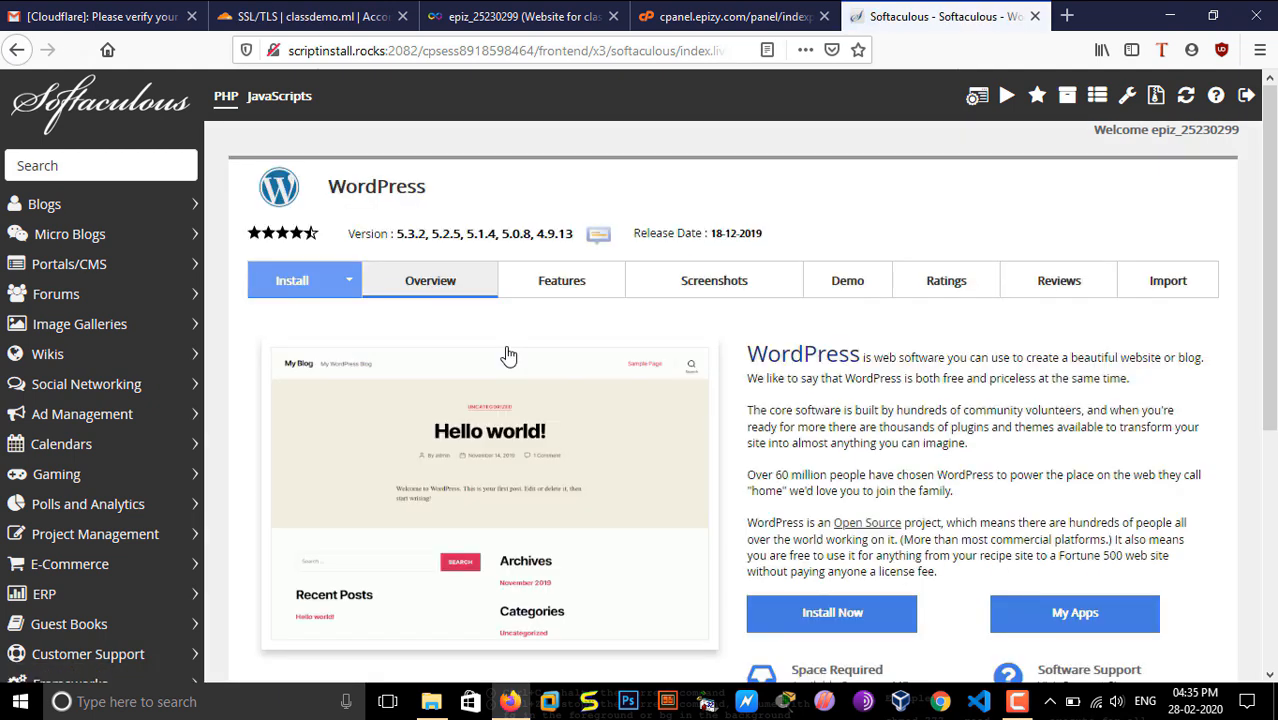
left_click(847, 281)
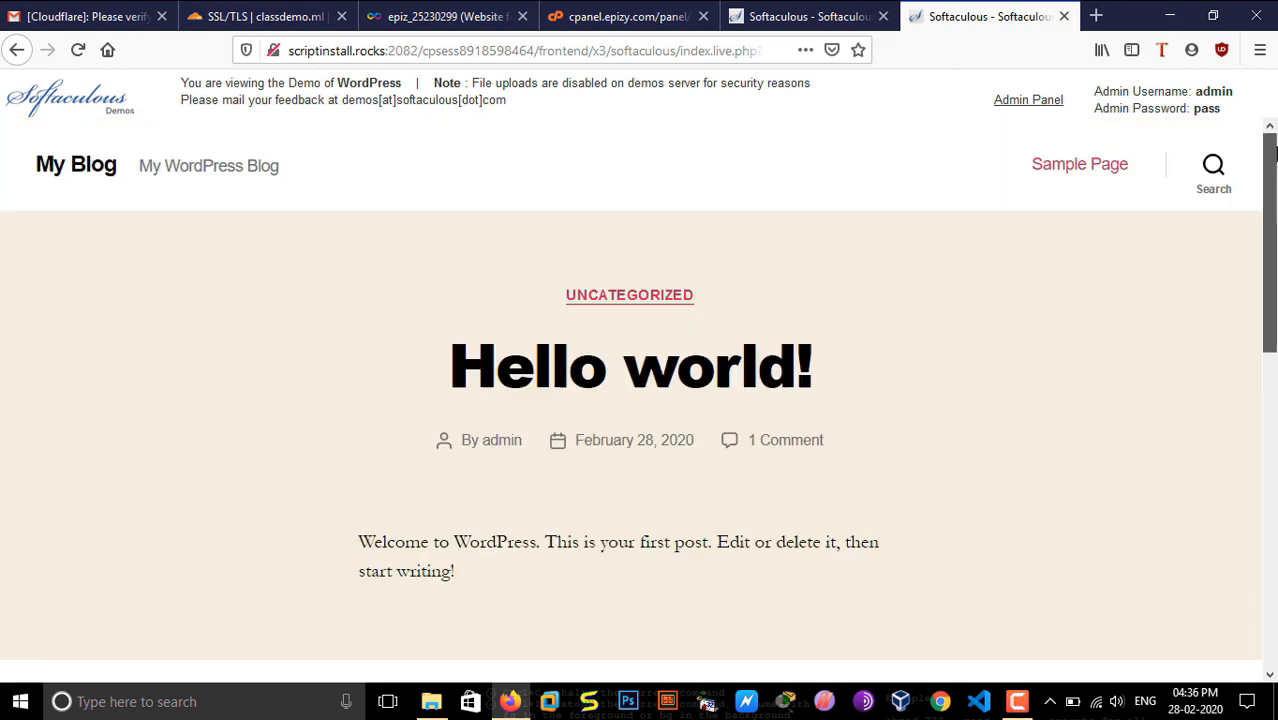
Step: Open the demo's Admin Panel and log in as admin with the account password
left_click(1056, 104)
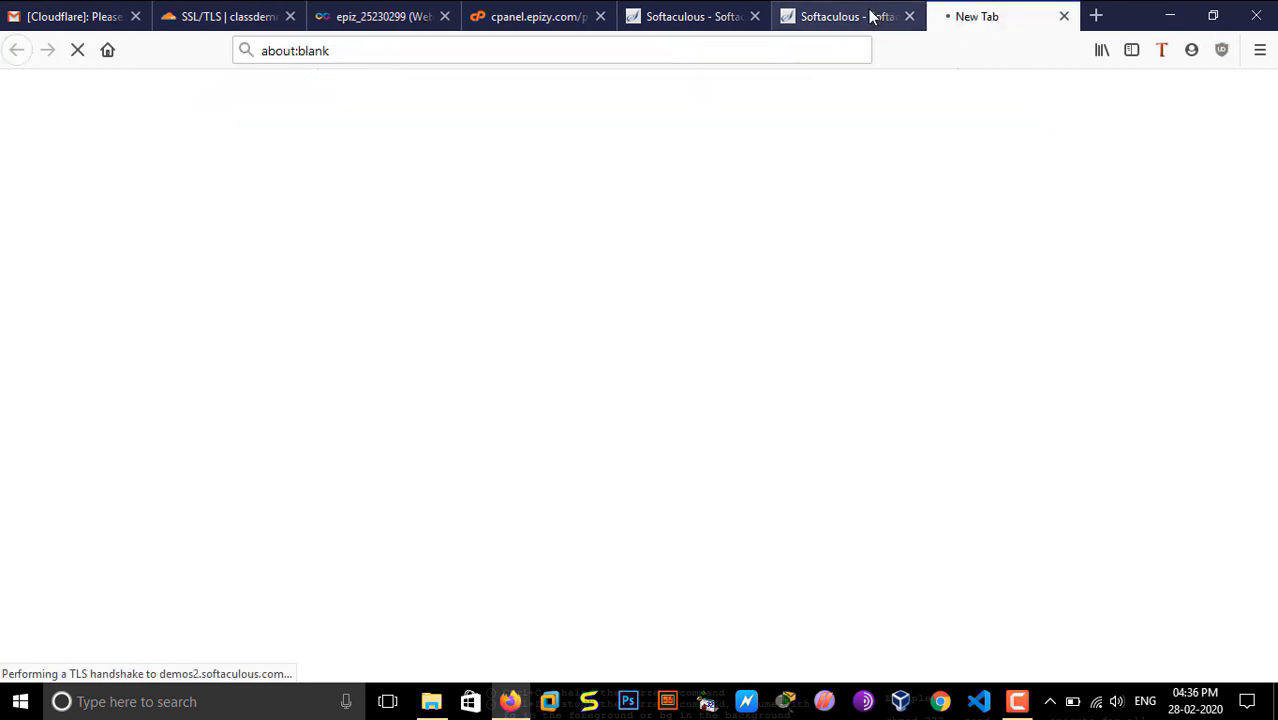
left_click(870, 16)
left_click(970, 14)
type("a")
left_click(586, 410)
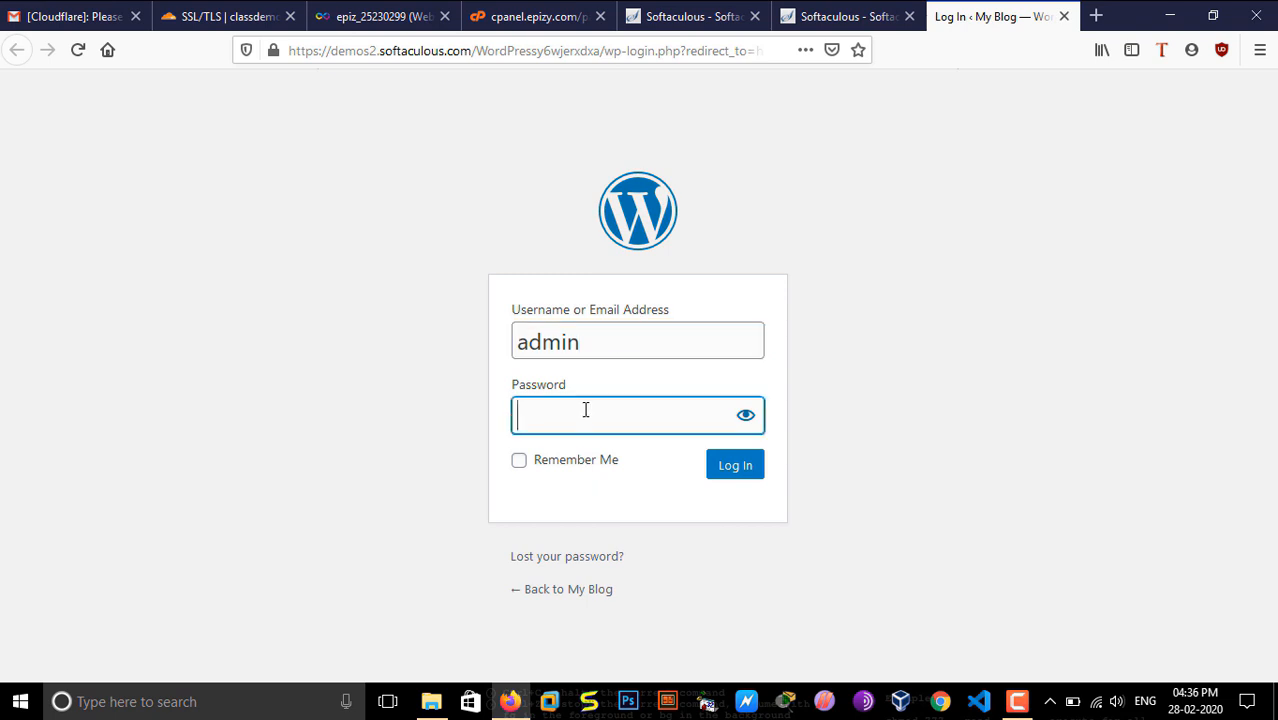
key("Return")
Step: Open the page for adding new plugins in the WordPress dashboard and search for Cloudflare Flexible SSL
left_click(472, 192)
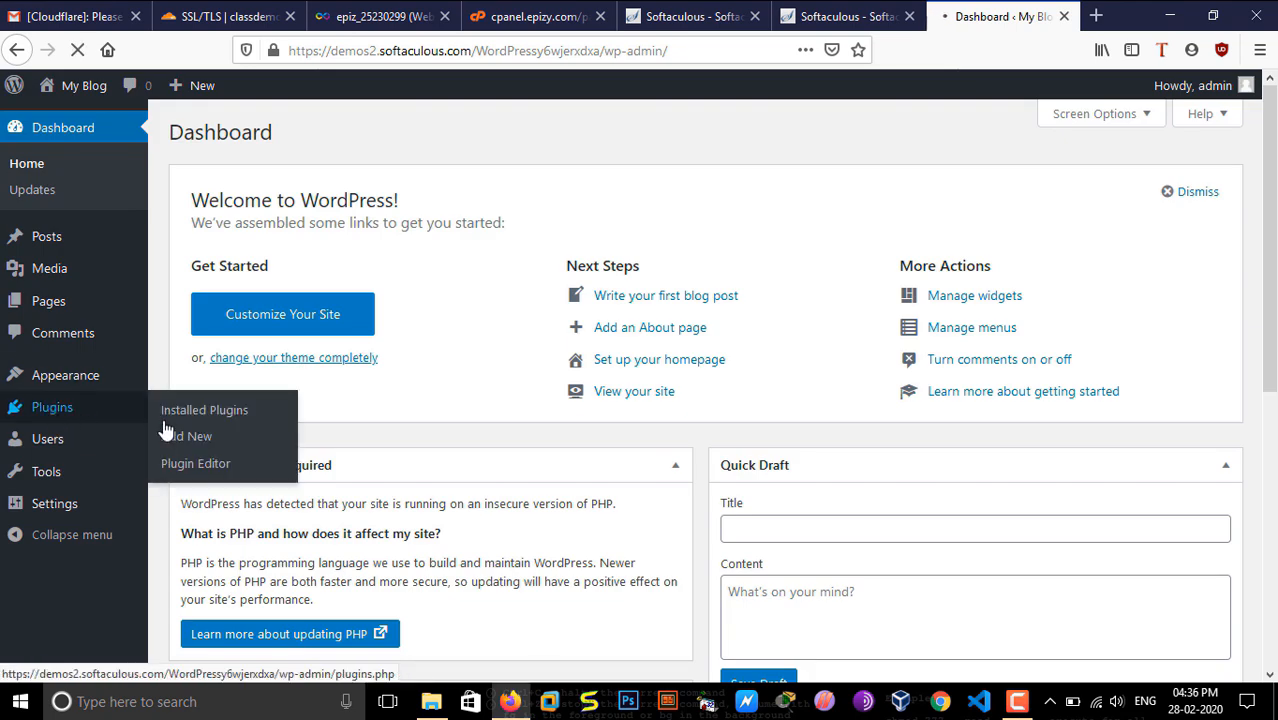
left_click(54, 410)
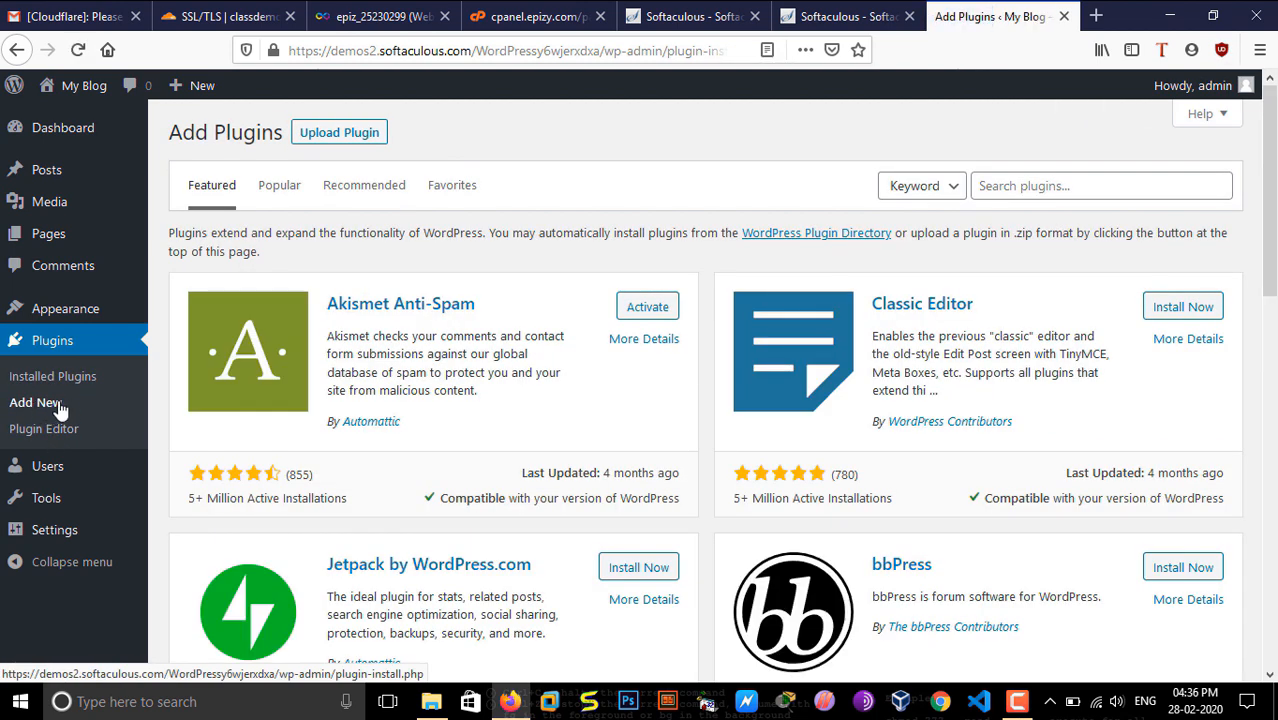
left_click(1017, 701)
left_click(1192, 620)
left_click(1074, 178)
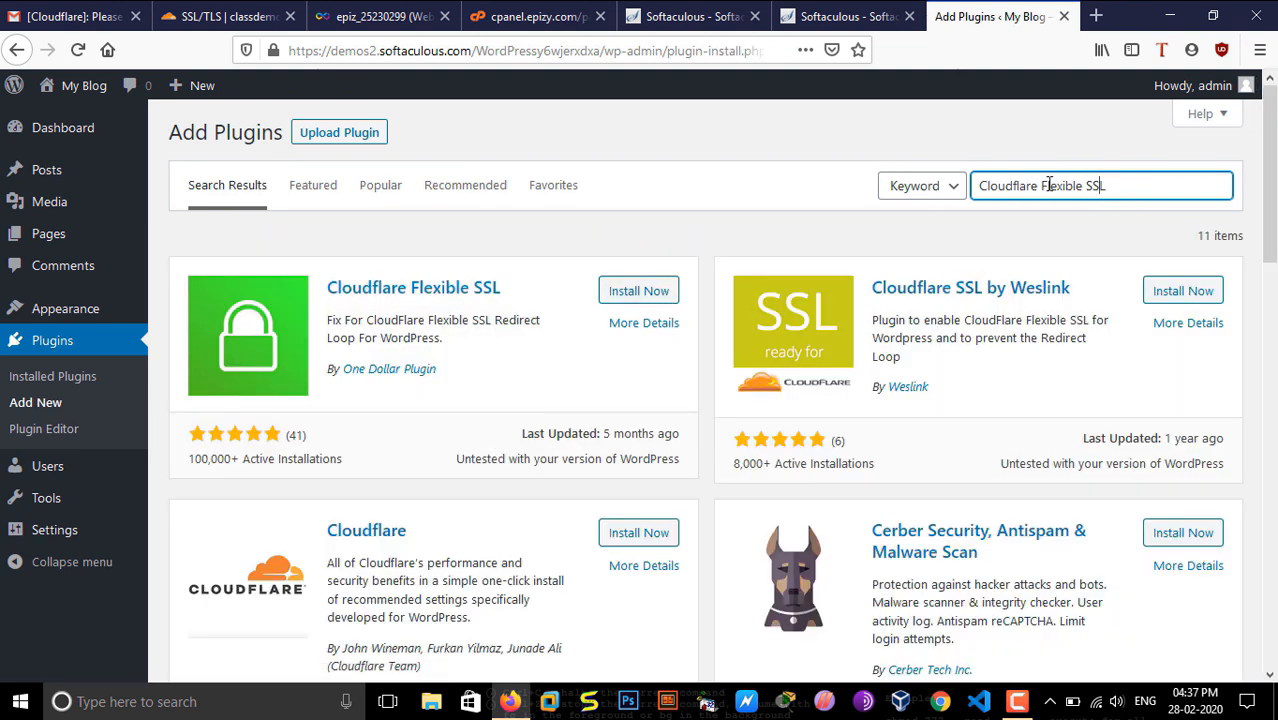
Step: Search for Cloudflare Flexible ssl and examine the Cloudflare Flexible SSL plugin among the results
left_click_drag(1121, 187, 940, 209)
left_click(1122, 184)
scroll(432, 310, "down", 2)
scroll(432, 310, "up", 2)
left_click_drag(319, 283, 523, 286)
left_click(547, 225)
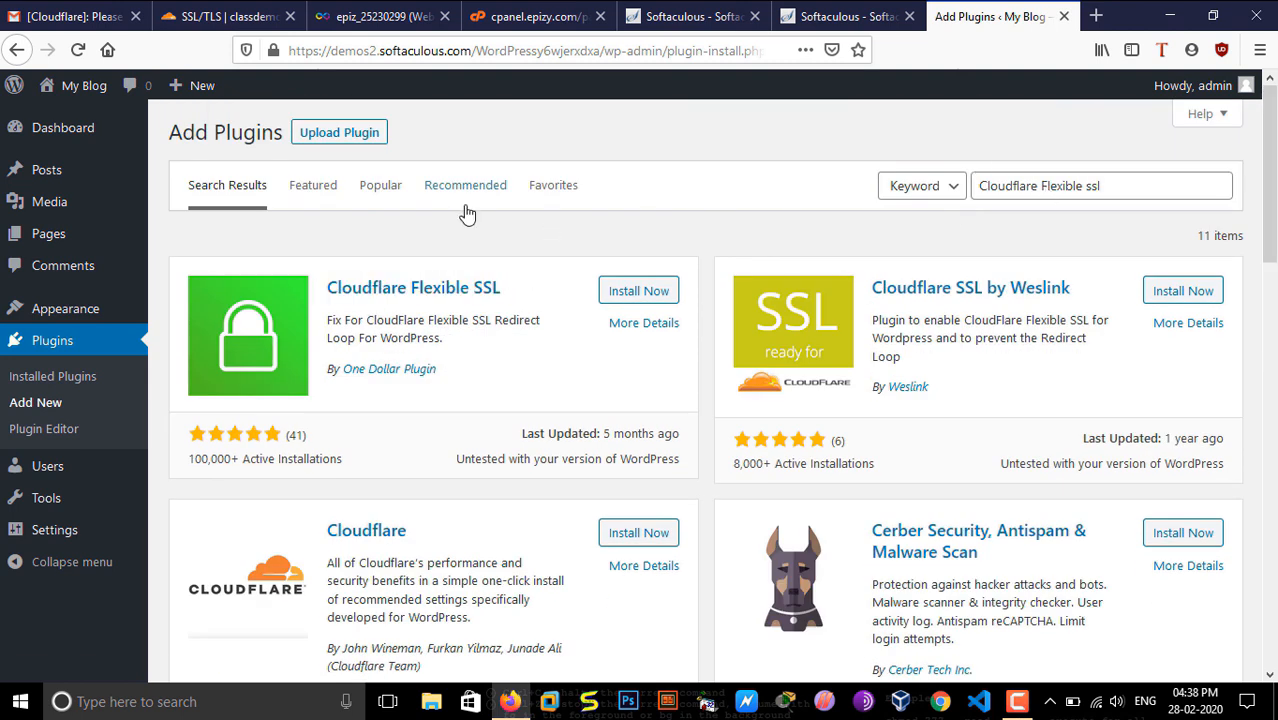
Step: Close the WordPress admin tab, view the demo page's site information and close the demo tab
left_click(1064, 16)
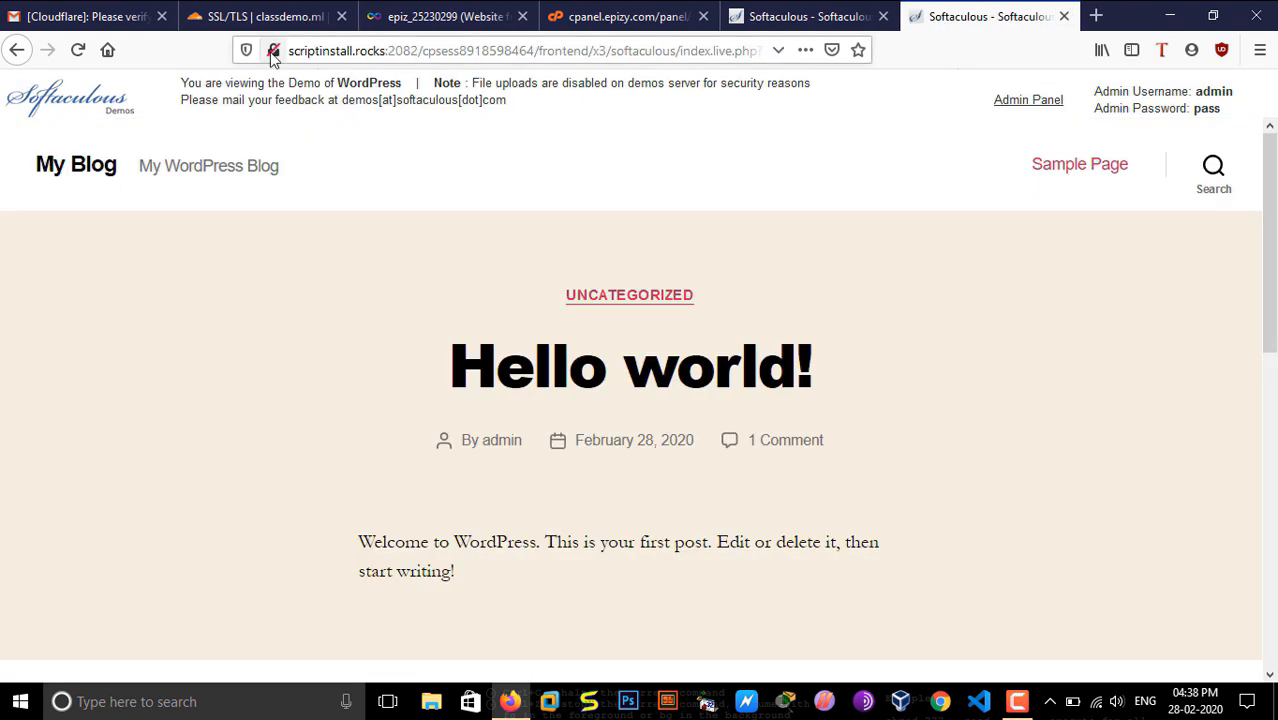
left_click(273, 57)
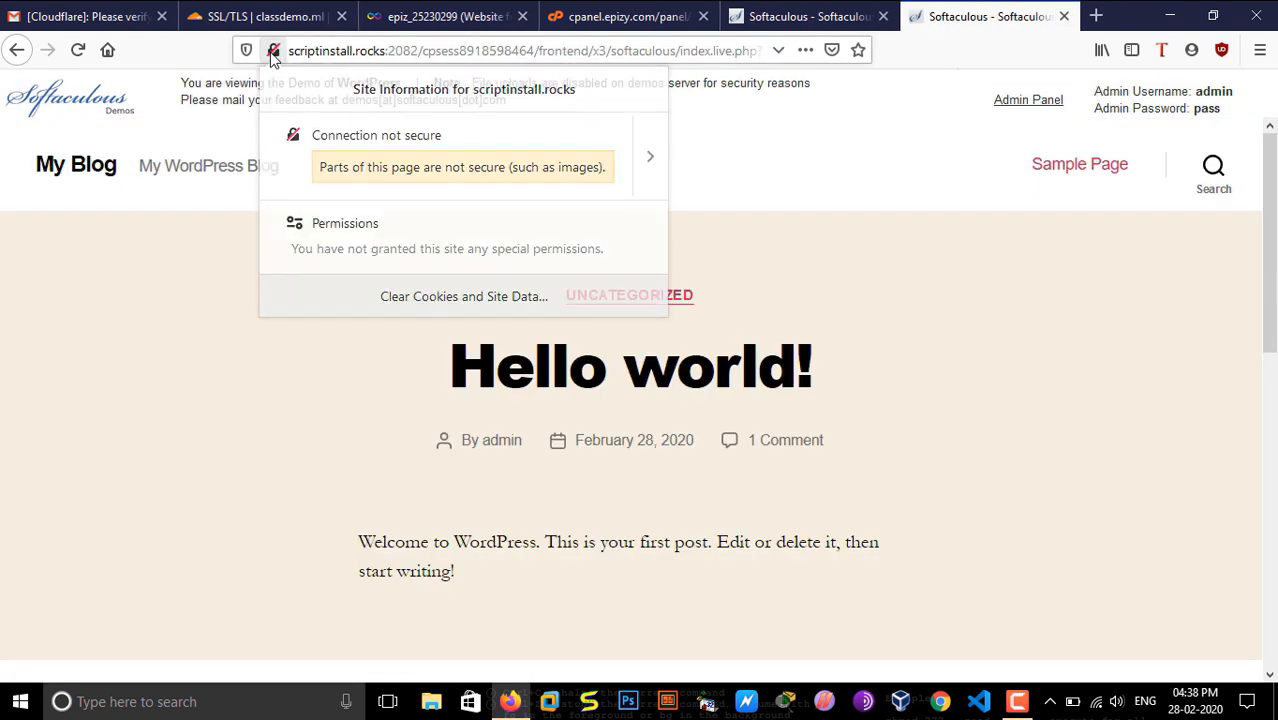
left_click(1010, 80)
left_click(1062, 20)
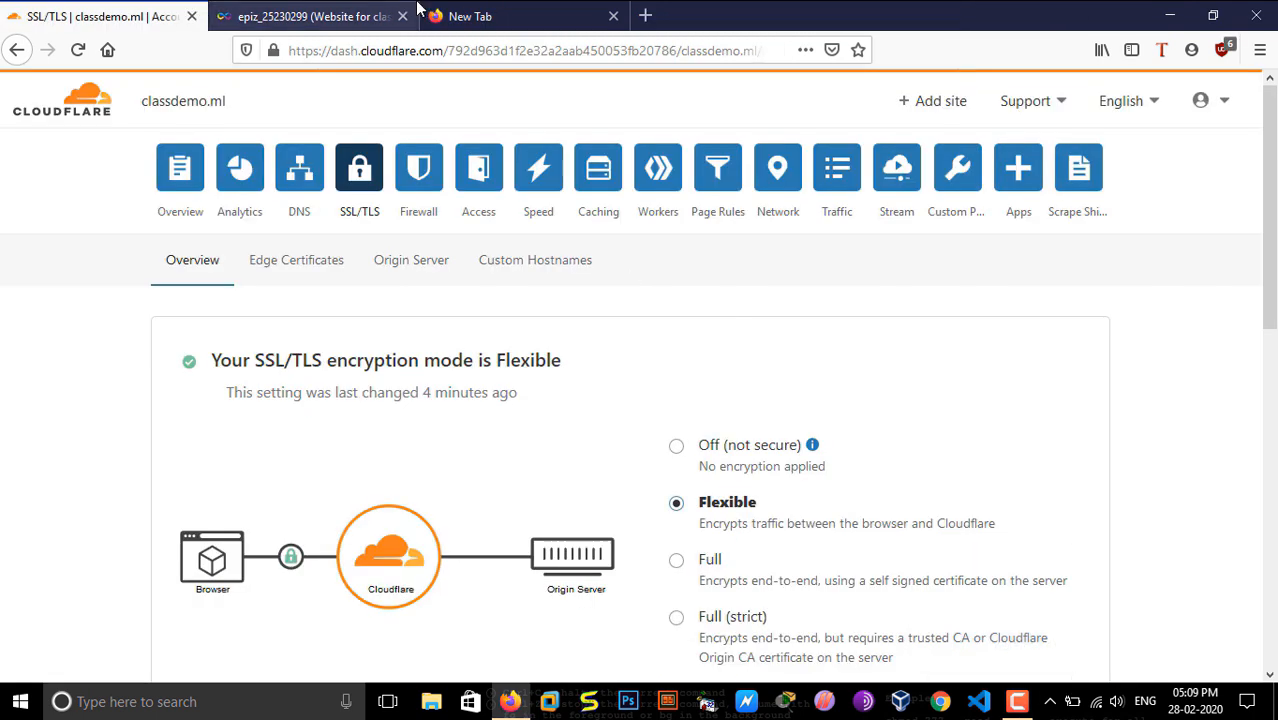
Step: Search the web for freenom in a new tab and open the Freenom website
left_click(420, 12)
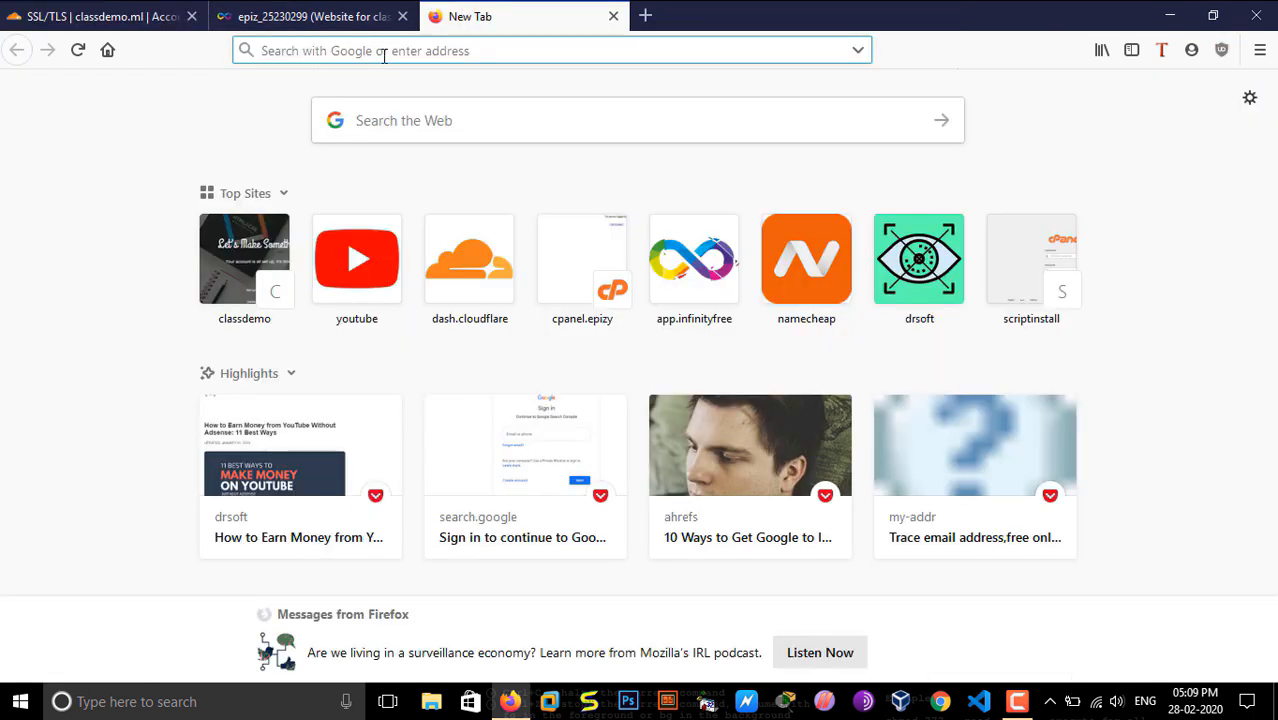
type("freenom")
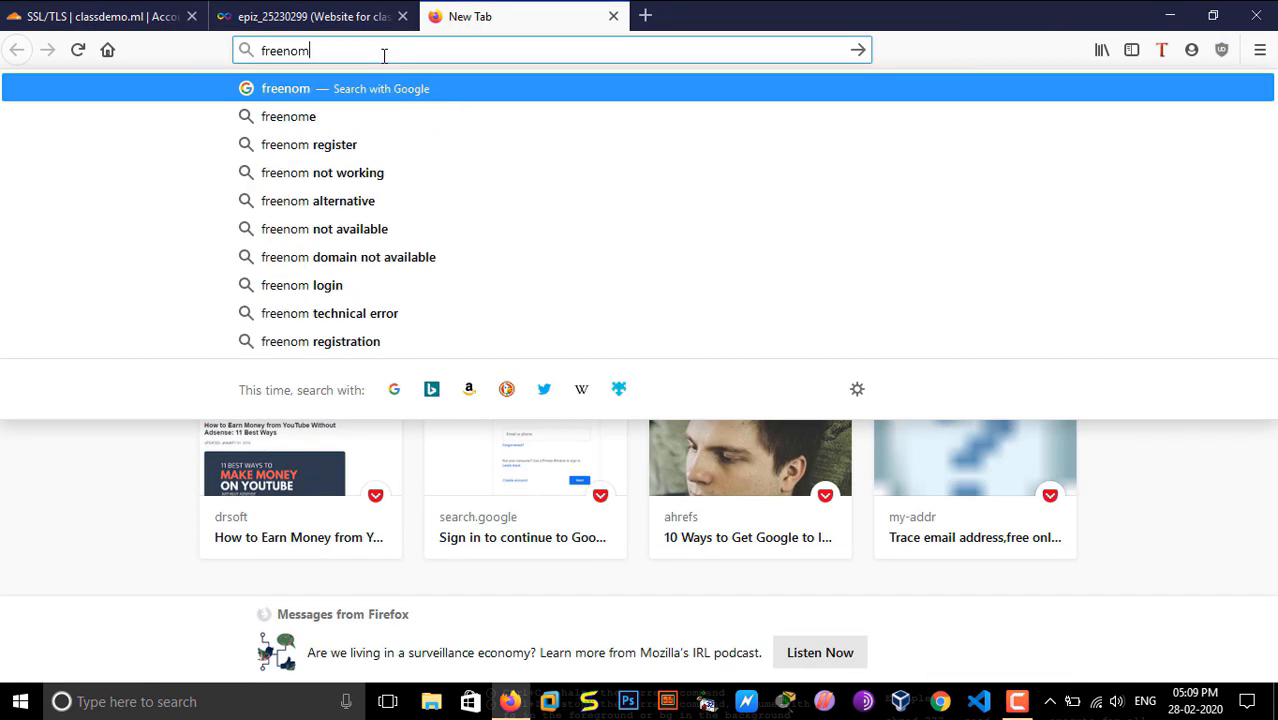
key("Return")
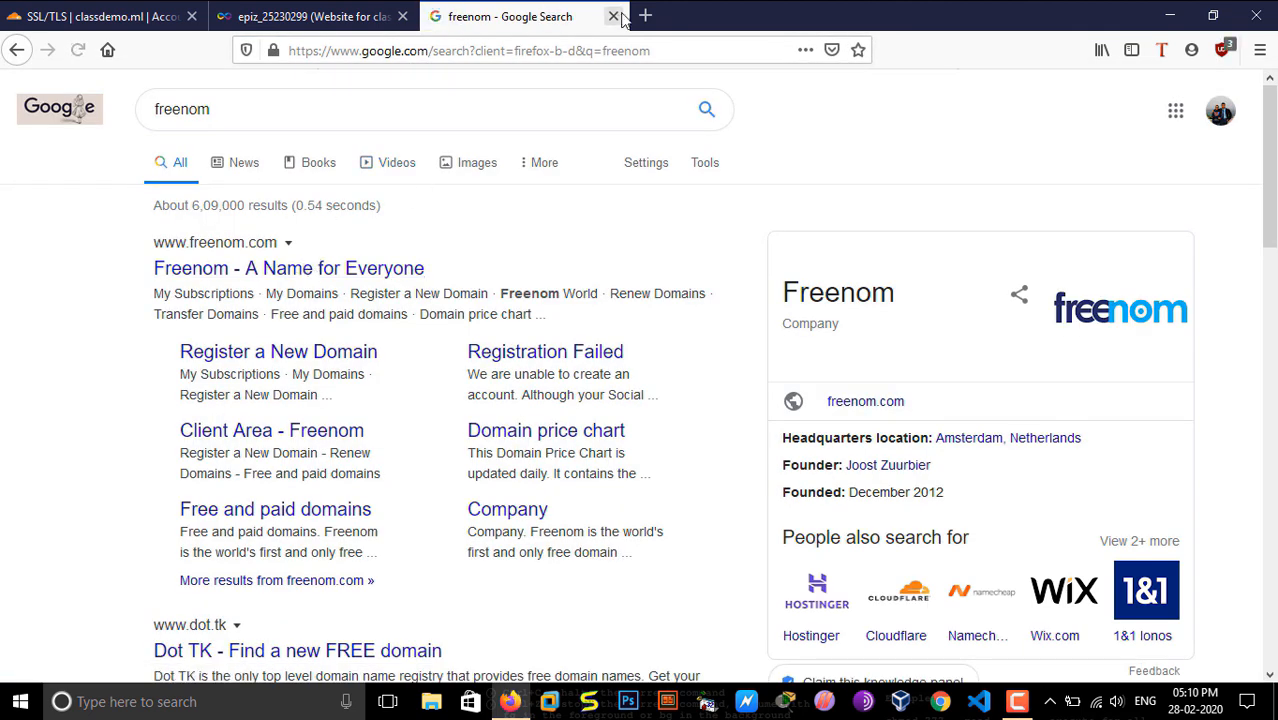
left_click(309, 272)
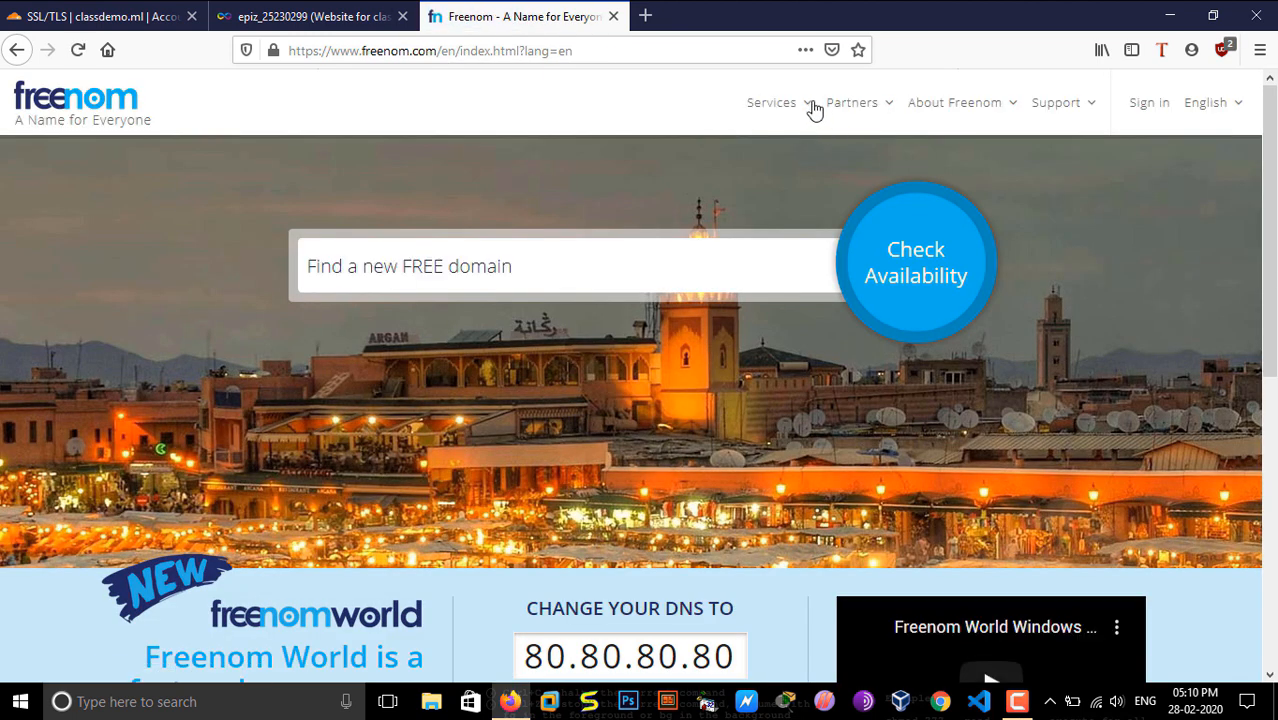
Step: Sign in to Freenom with the account e-mail and password
left_click(1141, 104)
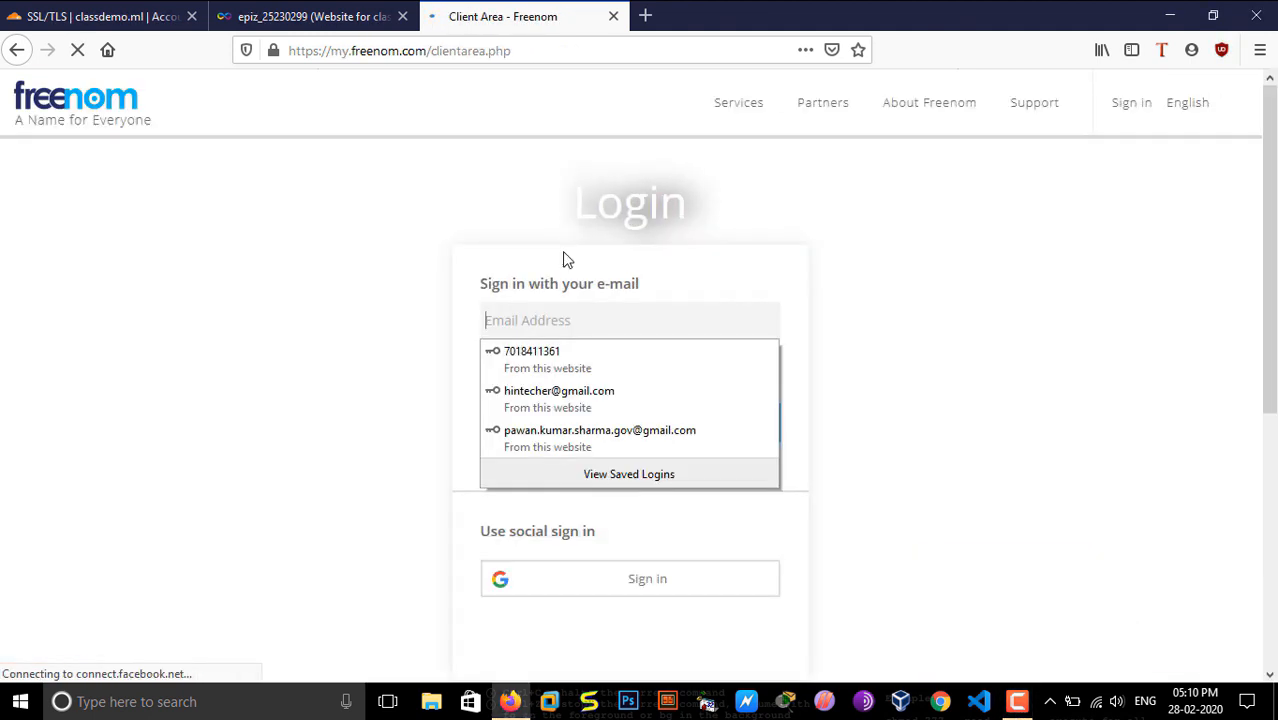
type("classdemo")
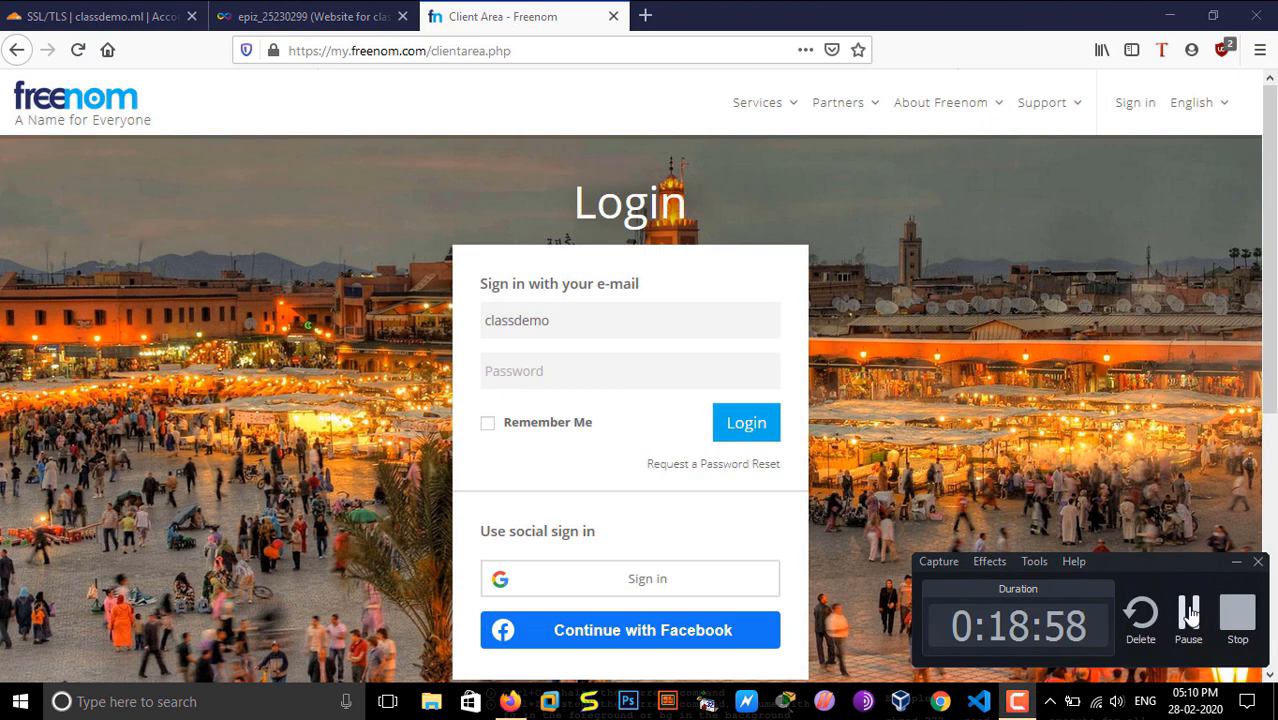
left_click(1207, 610)
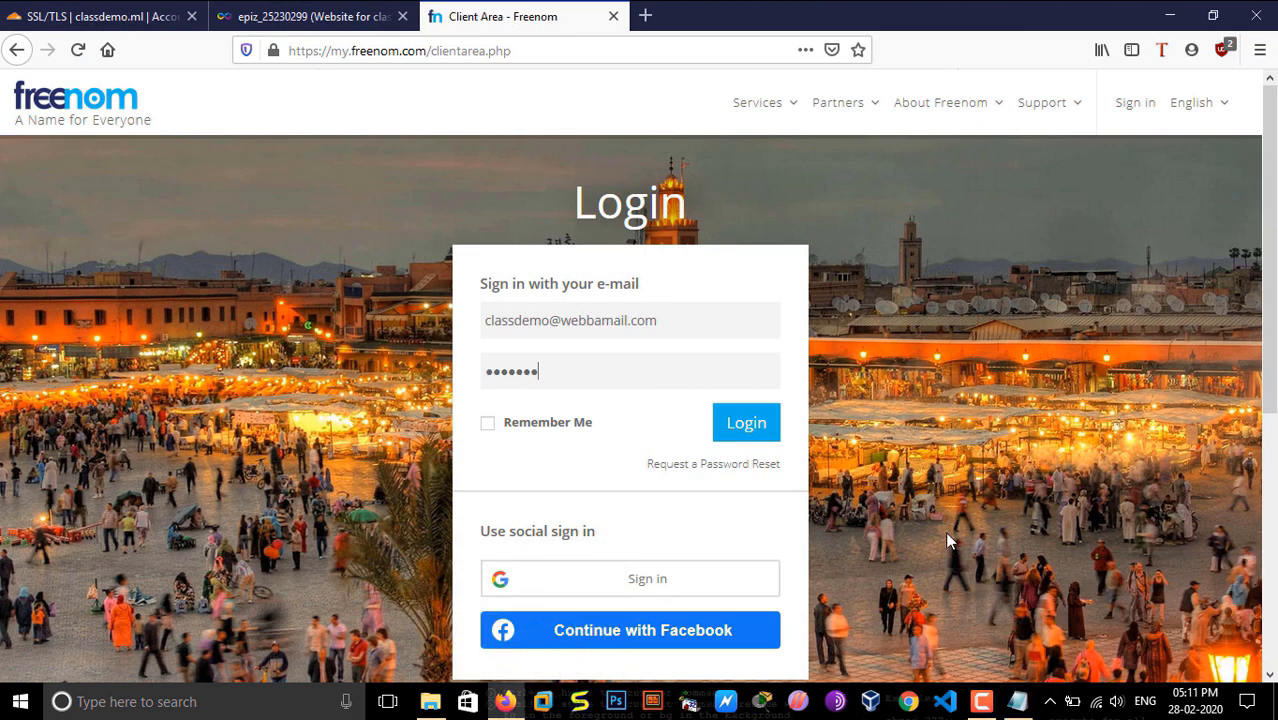
left_click(729, 425)
Step: Open the nameserver settings of classdemo.tk from the list of registered domains
left_click(506, 192)
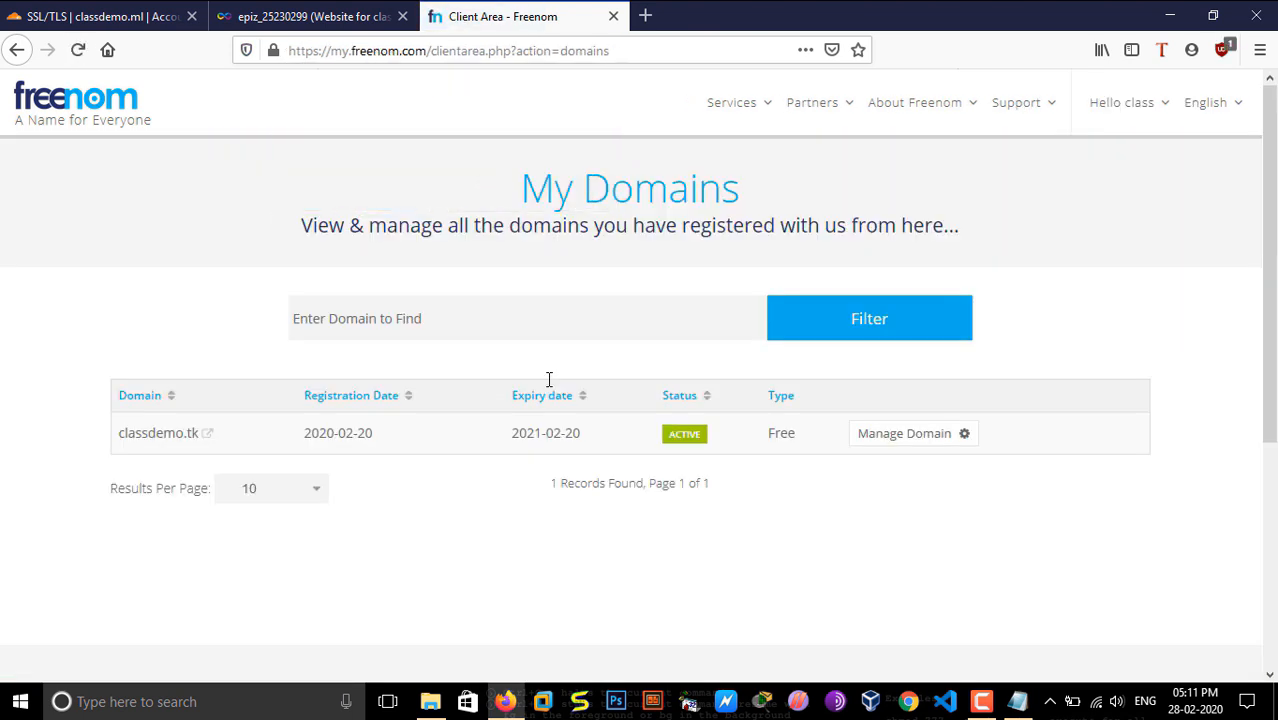
left_click(945, 442)
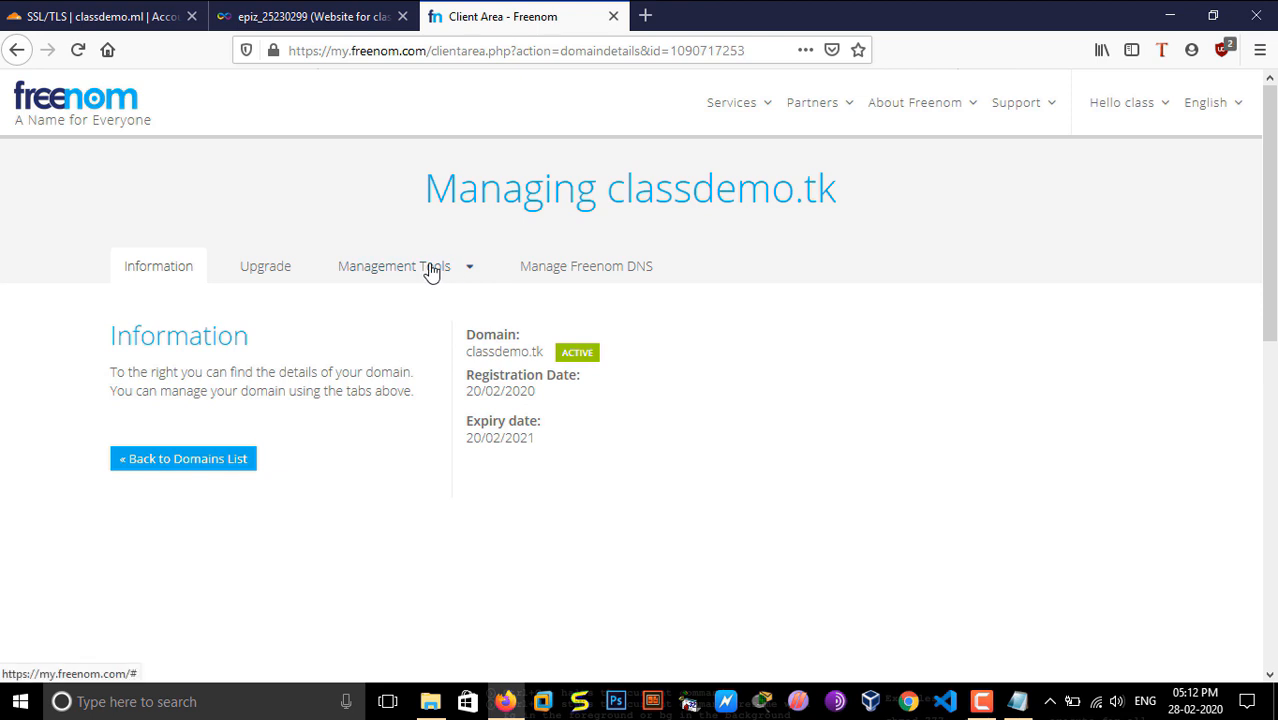
left_click(428, 268)
left_click(412, 306)
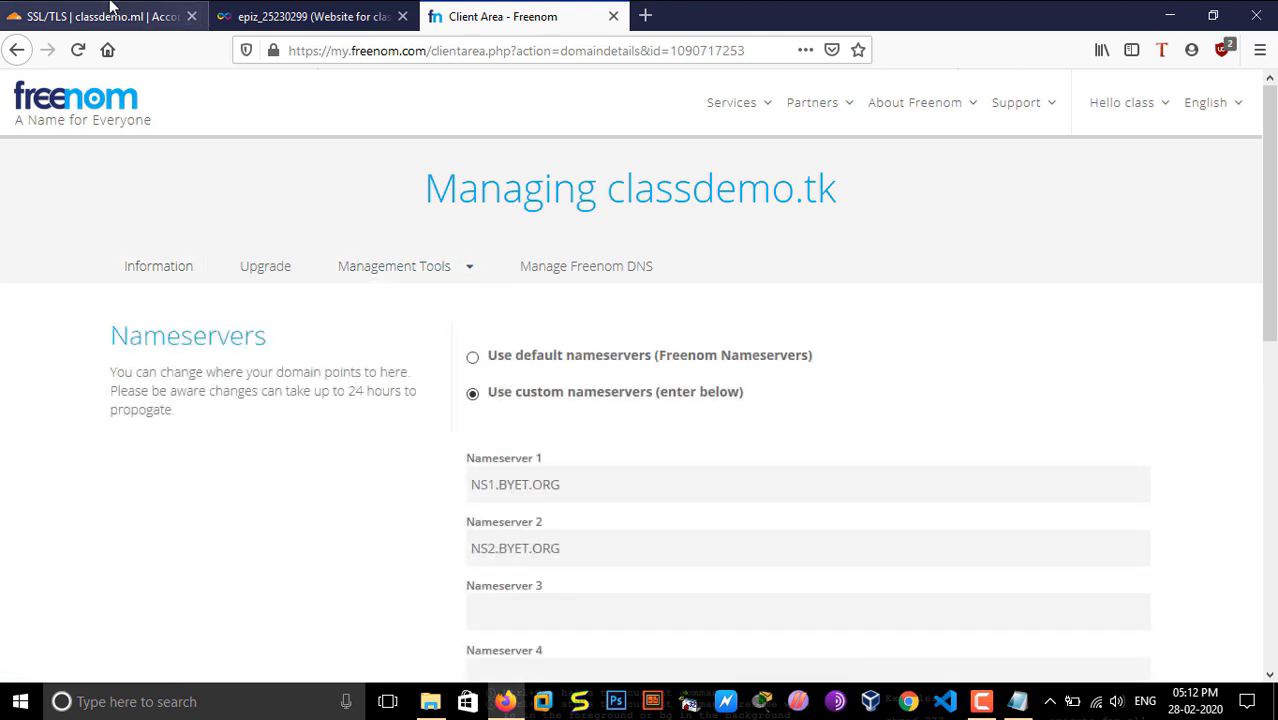
Step: Open DNS management for classdemo.ml in Cloudflare and read the partner hosted zone notice
left_click(100, 16)
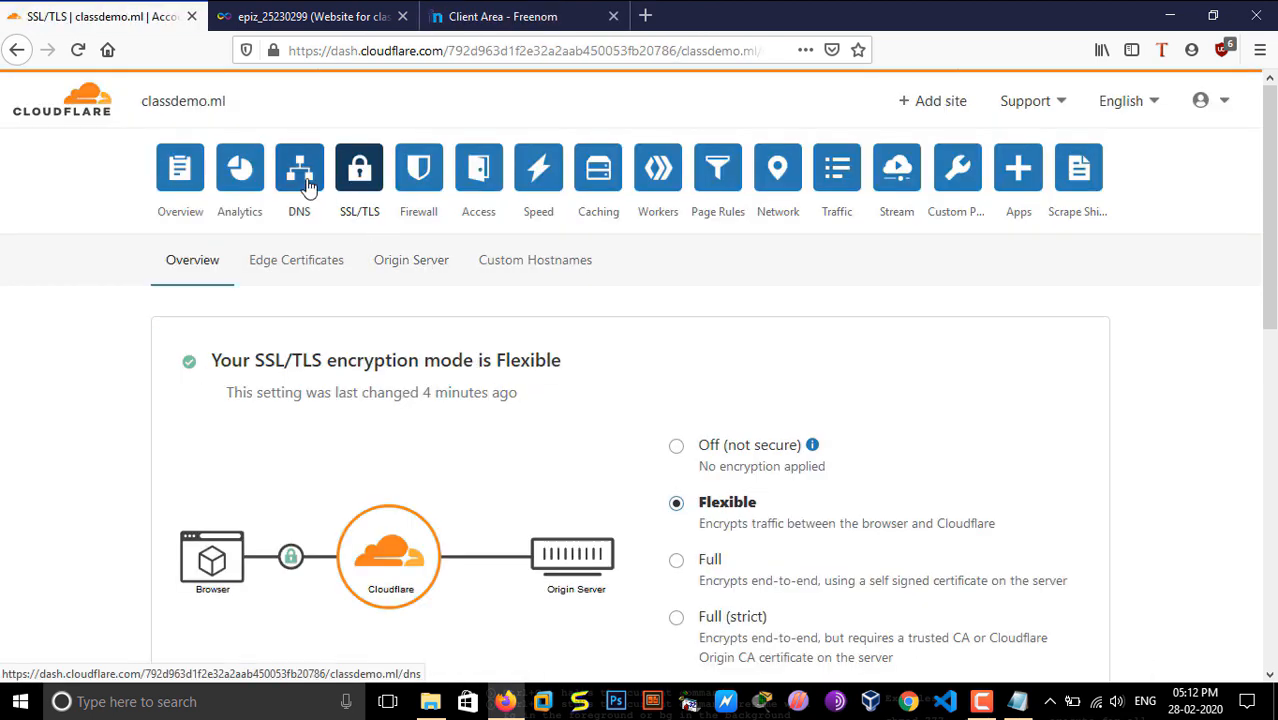
left_click(306, 184)
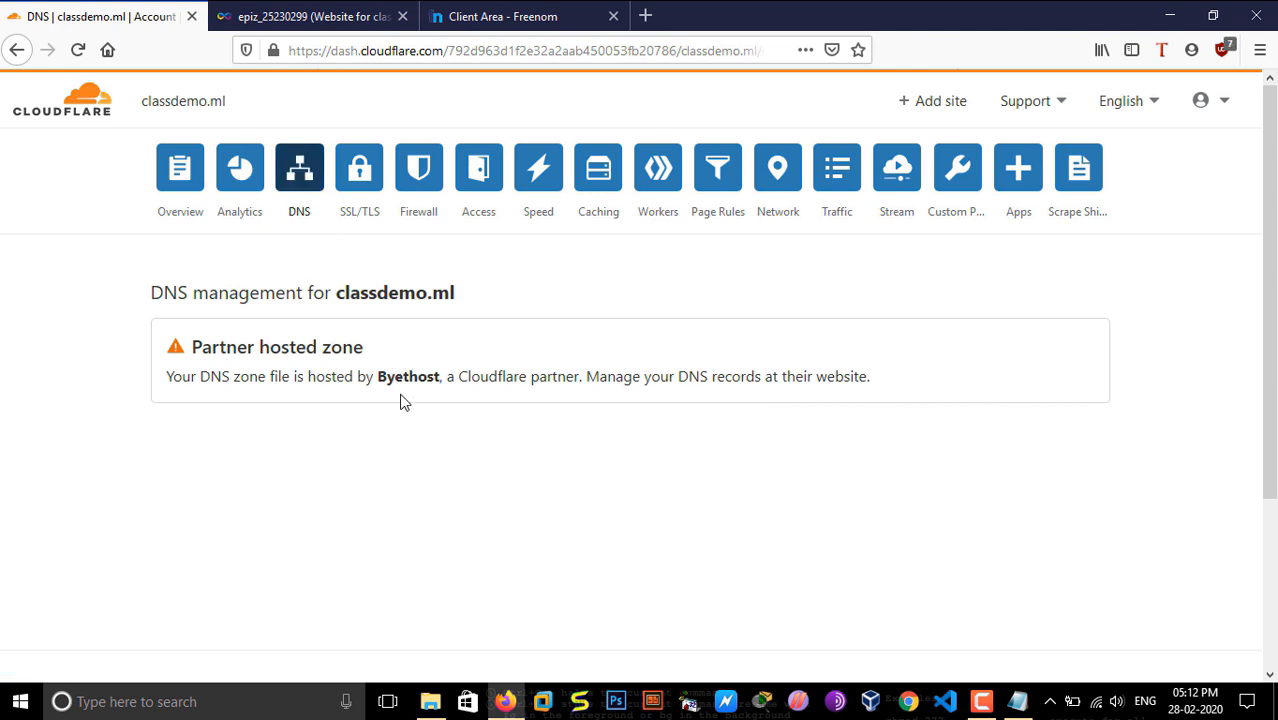
left_click_drag(481, 374, 700, 392)
left_click_drag(916, 387, 641, 374)
left_click(276, 400)
Step: Add the site hintecher.tk to Cloudflare on the Free plan
left_click(945, 103)
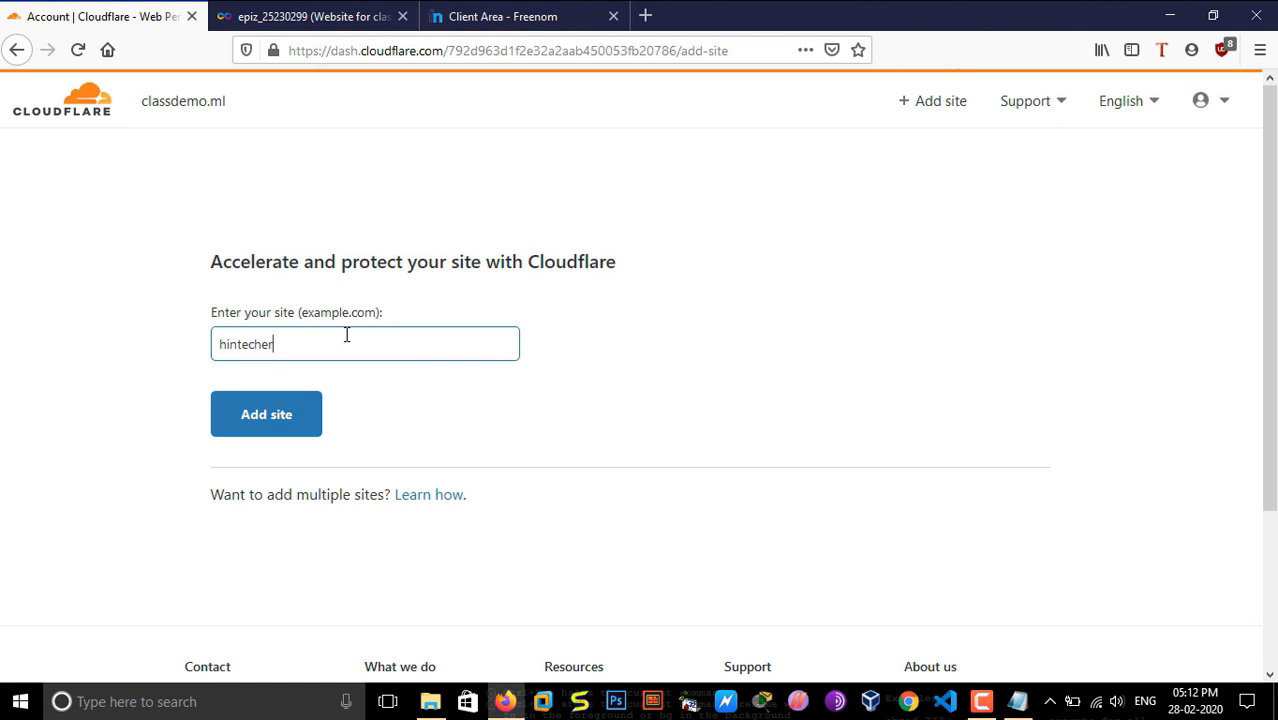
key("Return")
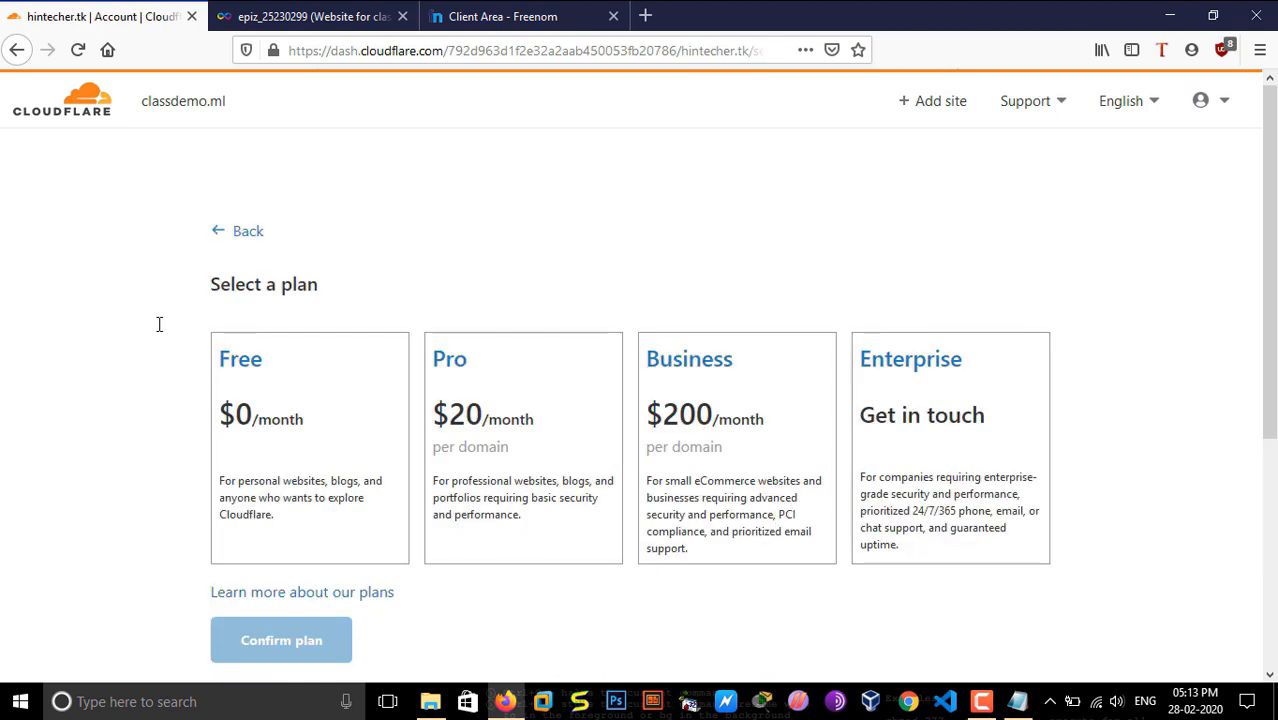
scroll(1024, 274, "down", 3)
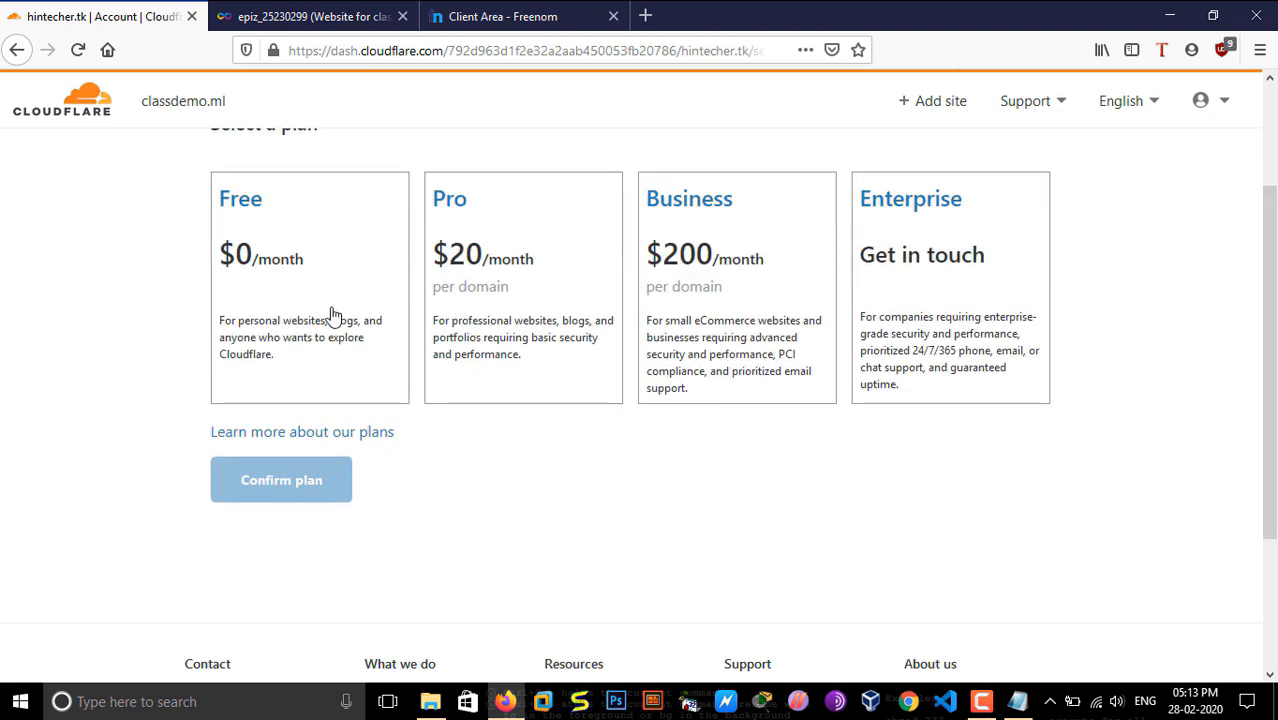
left_click(332, 318)
left_click(302, 481)
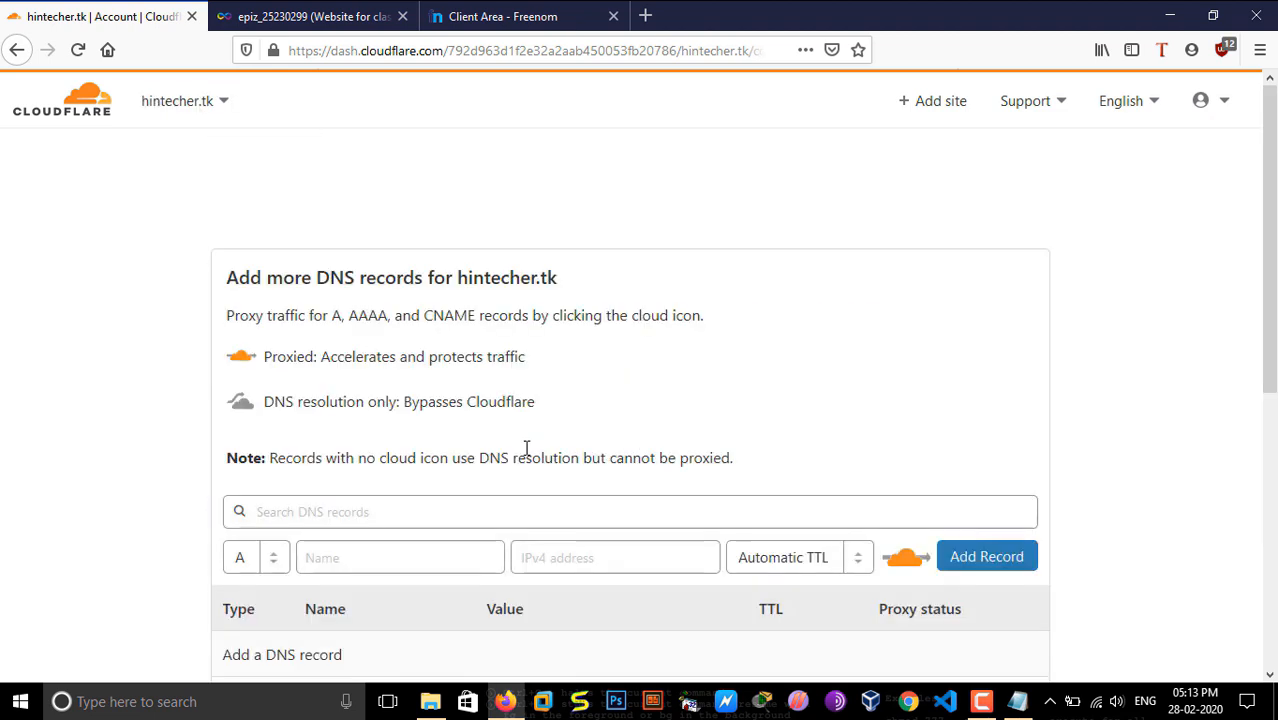
Step: Continue the hintecher.tk setup without DNS records and confirm adding them later
scroll(833, 434, "down", 3)
scroll(1272, 472, "up", 2)
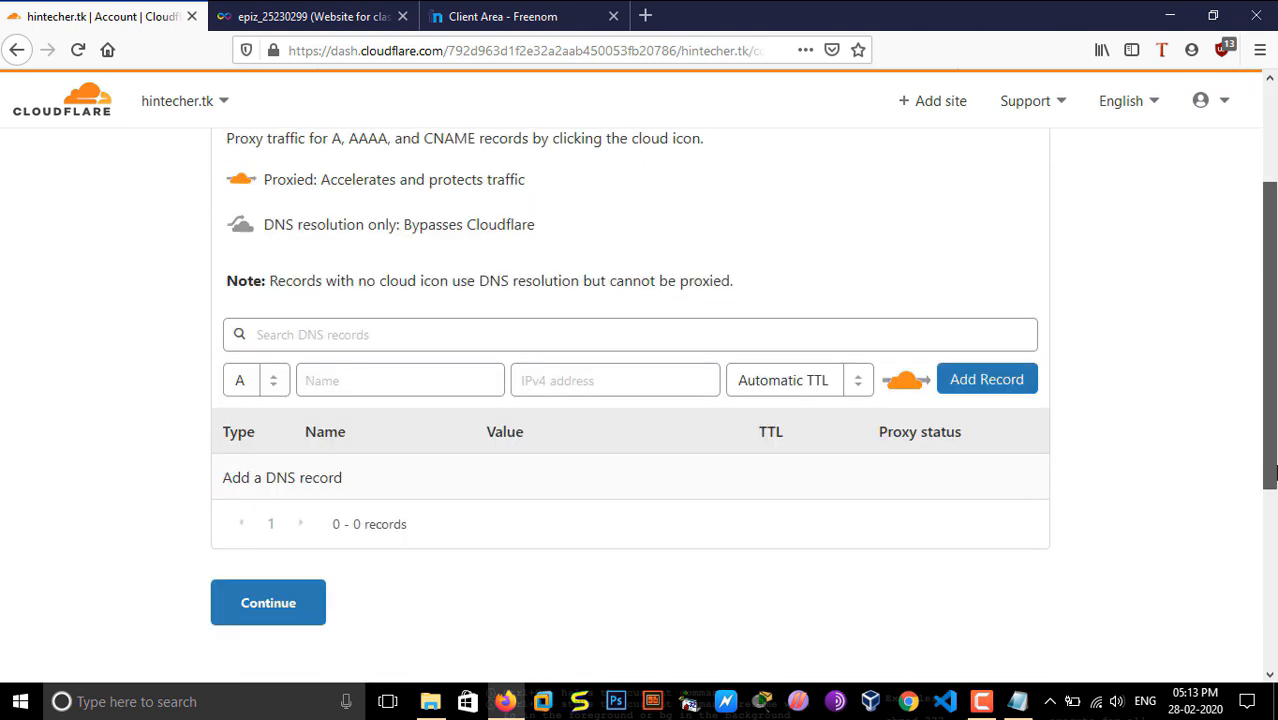
left_click_drag(1272, 472, 1277, 402)
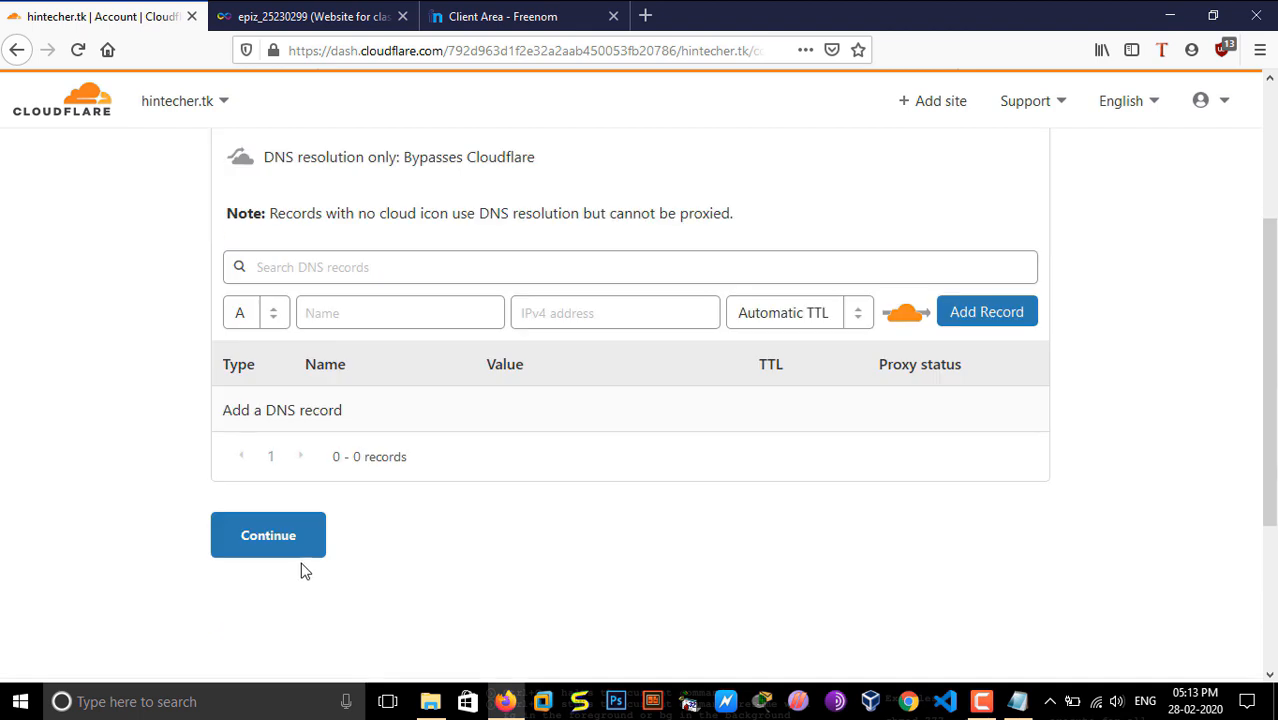
left_click(268, 545)
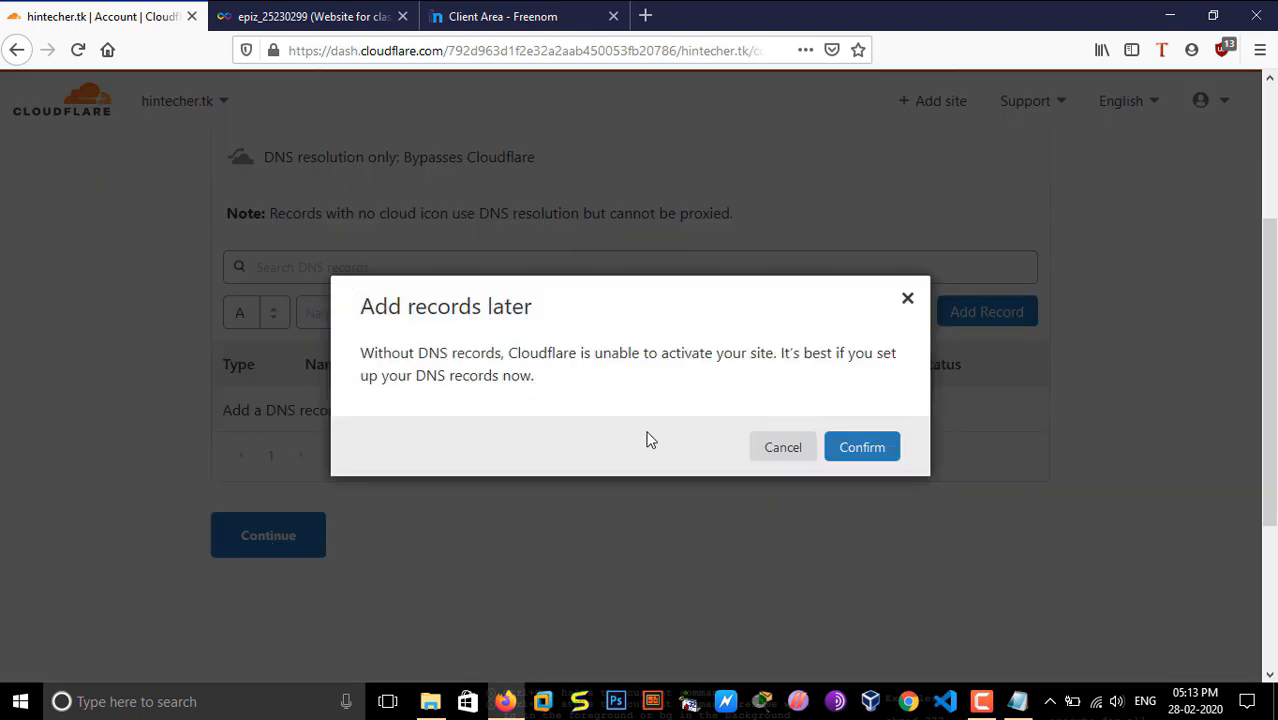
left_click(884, 457)
Step: Copy Cloudflare's first nameserver, cecelia.ns.cloudflare.com, into Nameserver 1 of classdemo.tk in Freenom
left_click_drag(1273, 311, 1275, 474)
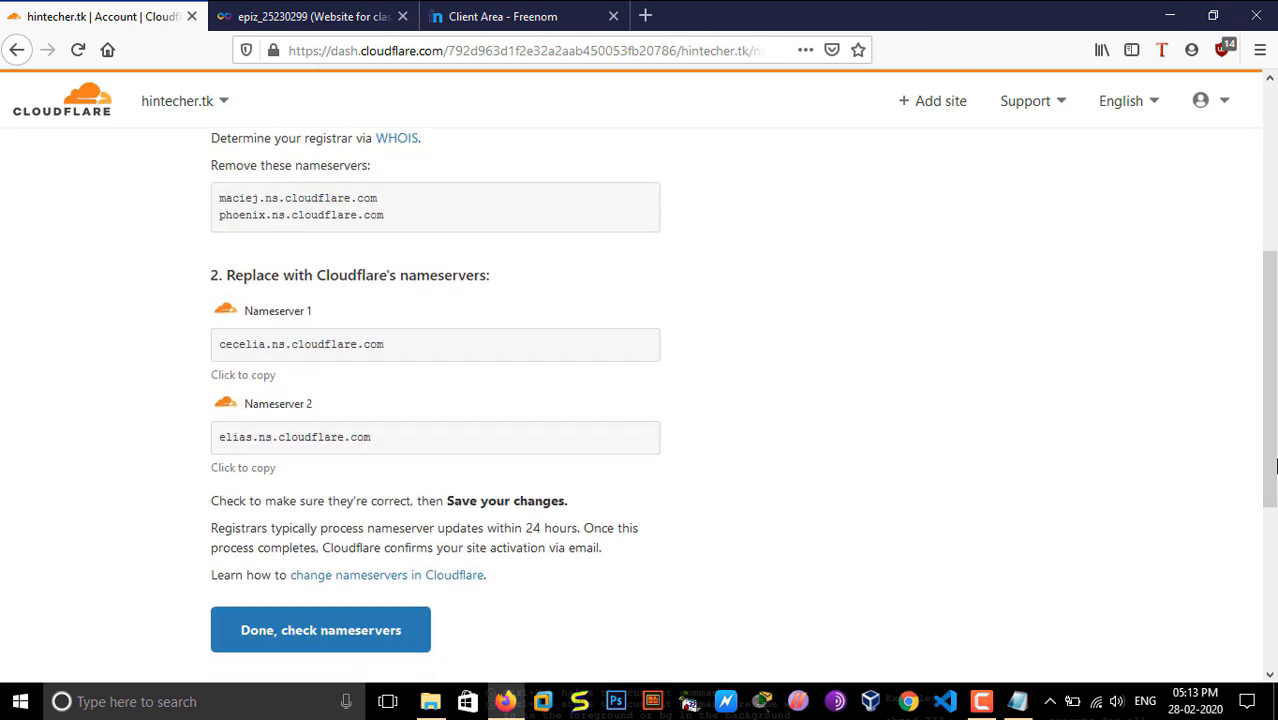
left_click_drag(1273, 344, 1274, 381)
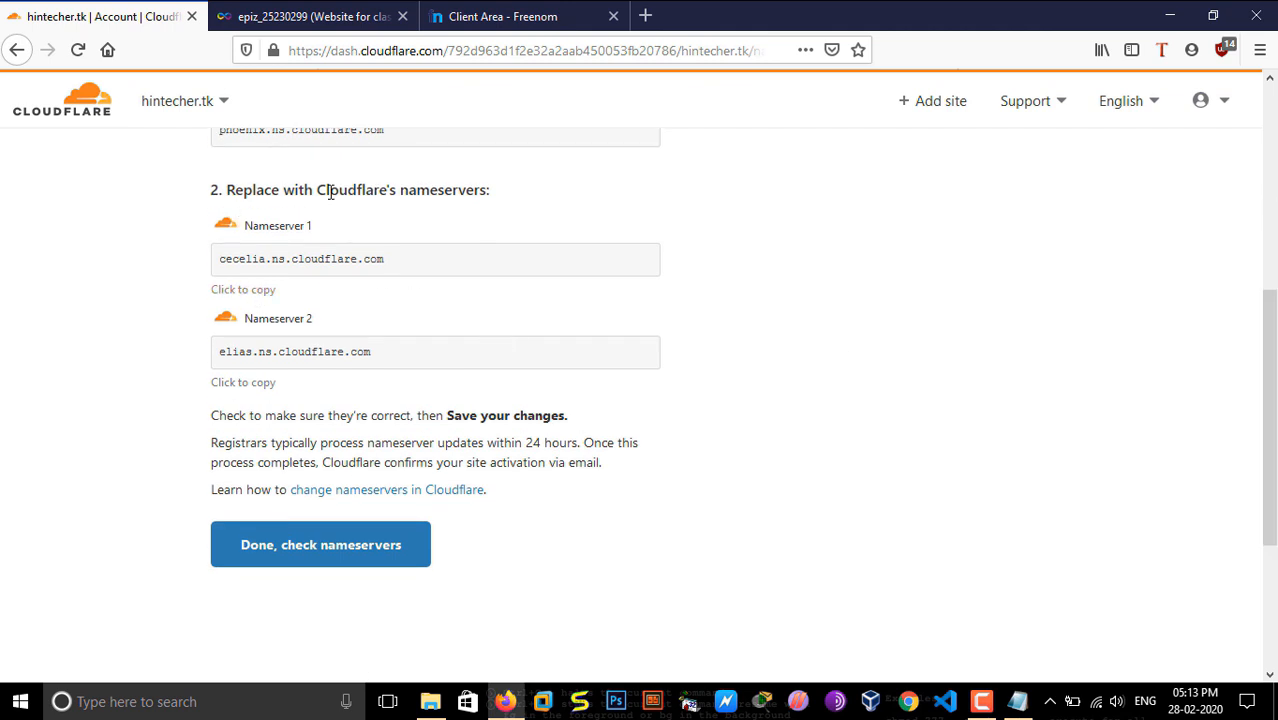
left_click_drag(385, 258, 216, 283)
key("ctrl+c")
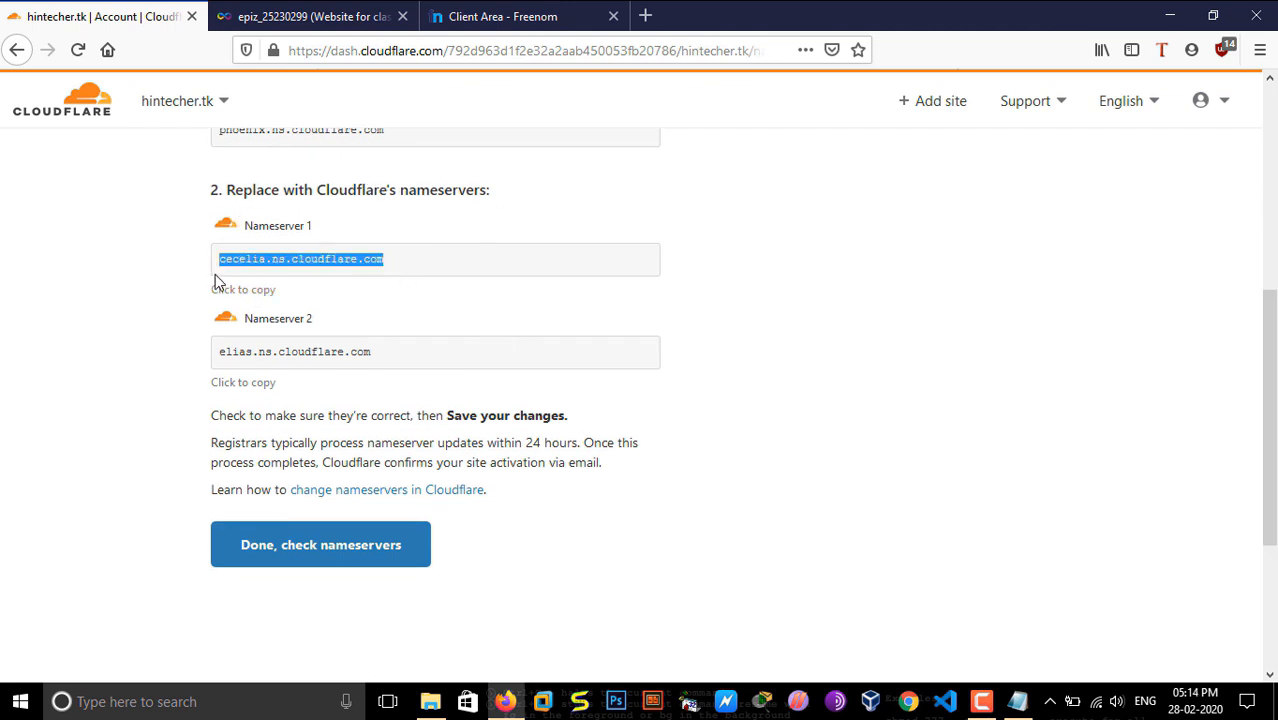
left_click(540, 16)
key("ctrl+a")
key("ctrl+v")
Step: Copy Cloudflare's second nameserver, elias.ns.cloudflare.com, into Nameserver 2 of classdemo.tk in Freenom
left_click(100, 16)
left_click_drag(385, 352, 194, 350)
key("ctrl+c")
left_click(505, 8)
left_click_drag(676, 545, 416, 536)
key("ctrl+v")
scroll(1265, 370, "down", 3)
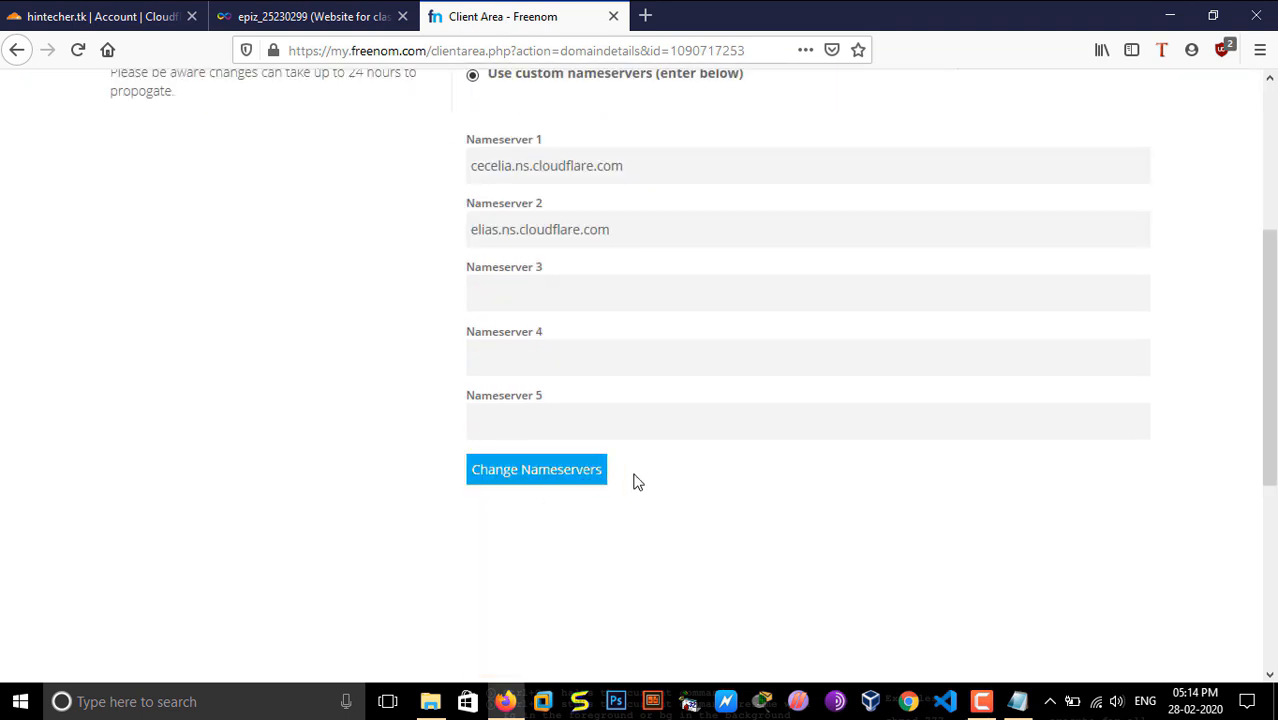
scroll(537, 94, "up", 3)
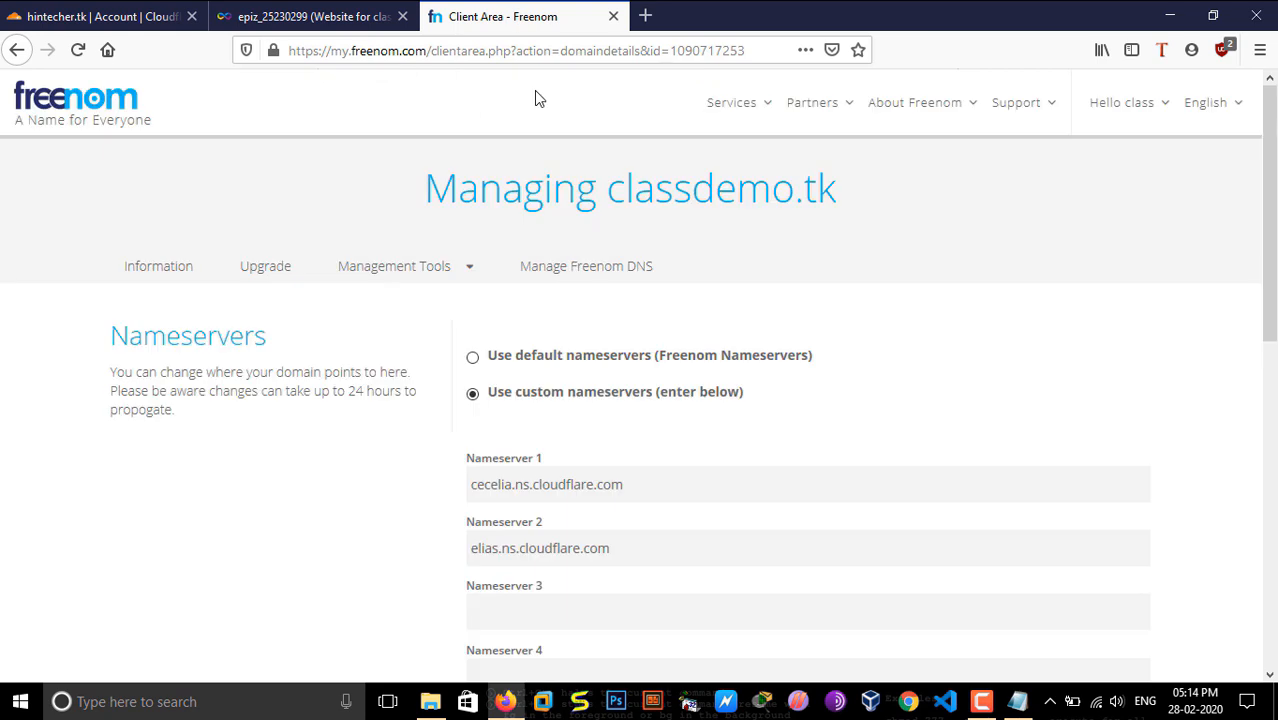
Step: Close the Freenom tab, complete the nameserver step for hintecher.tk in Cloudflare and go to the Always Use HTTPS setting
left_click(613, 16)
left_click(155, 12)
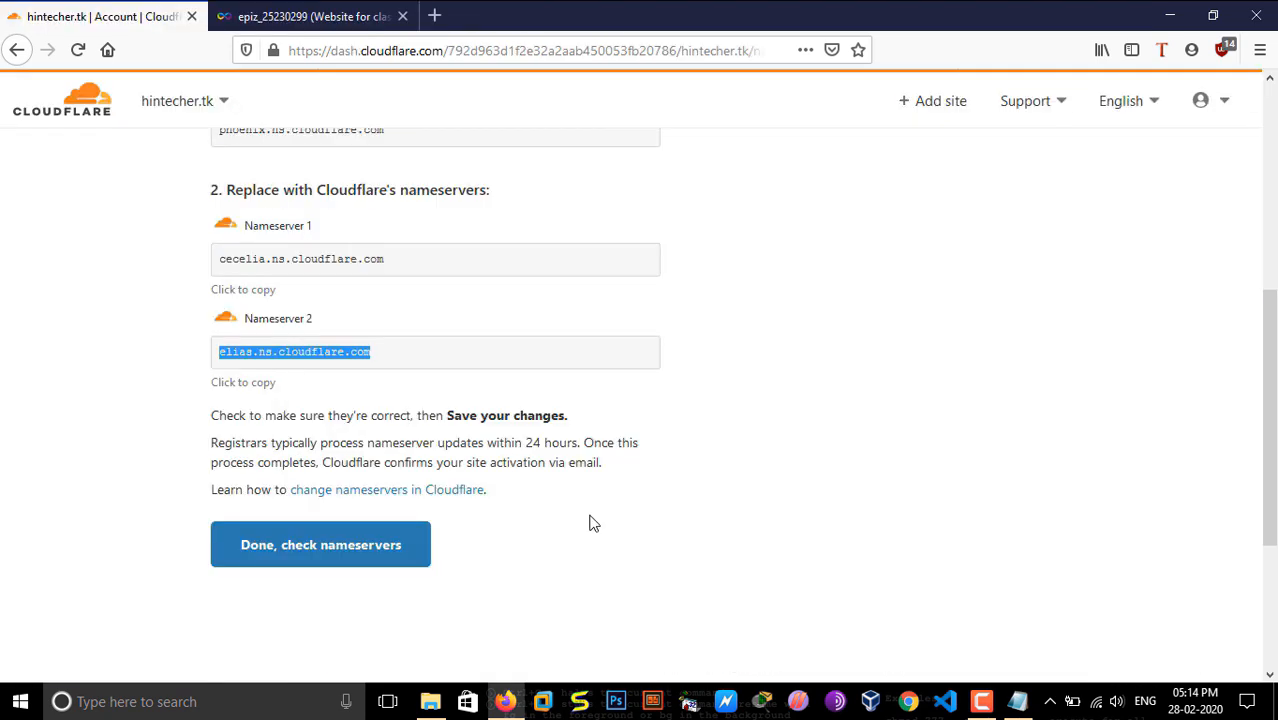
left_click_drag(1270, 438, 1275, 232)
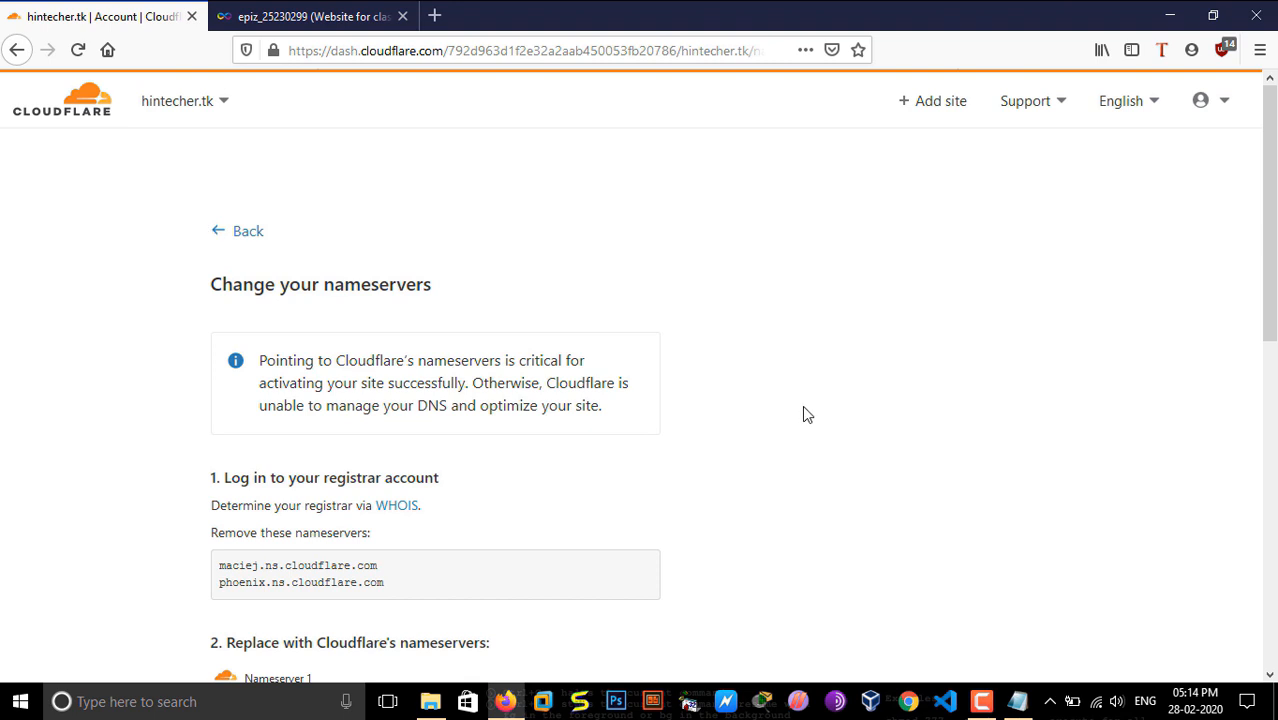
scroll(700, 424, "down", 5)
left_click(428, 430)
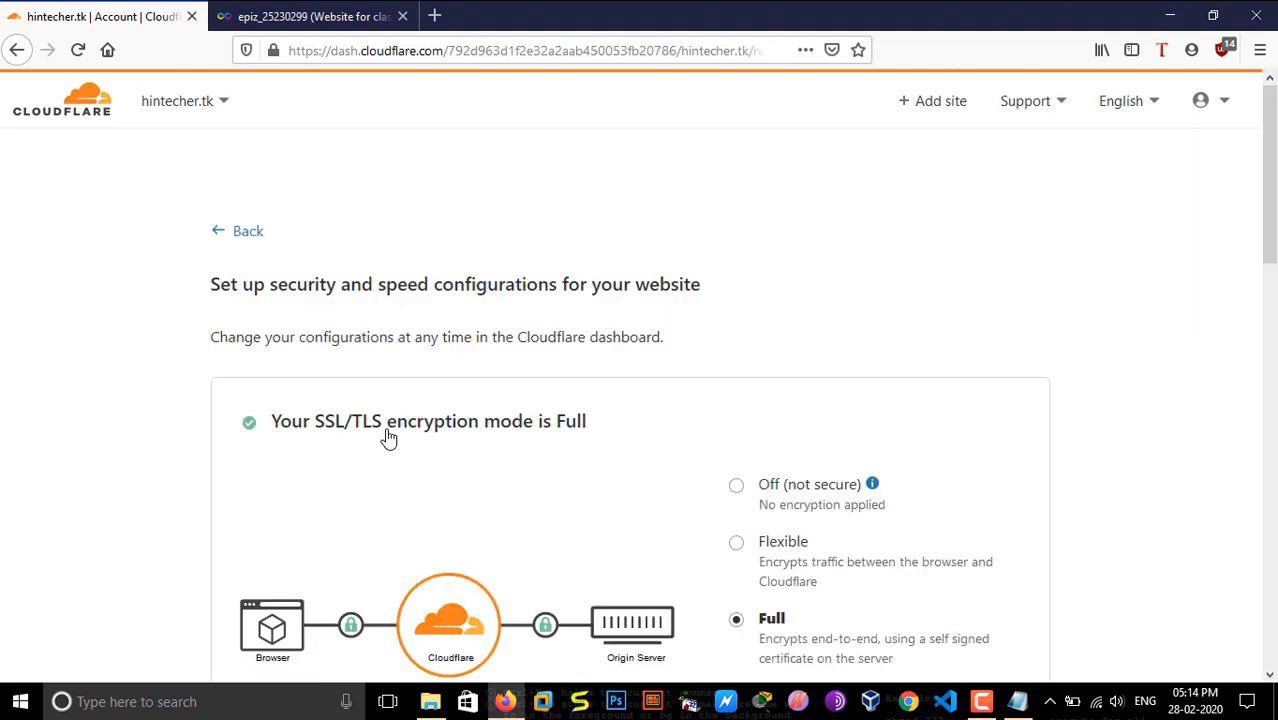
left_click_drag(1268, 140, 1273, 305)
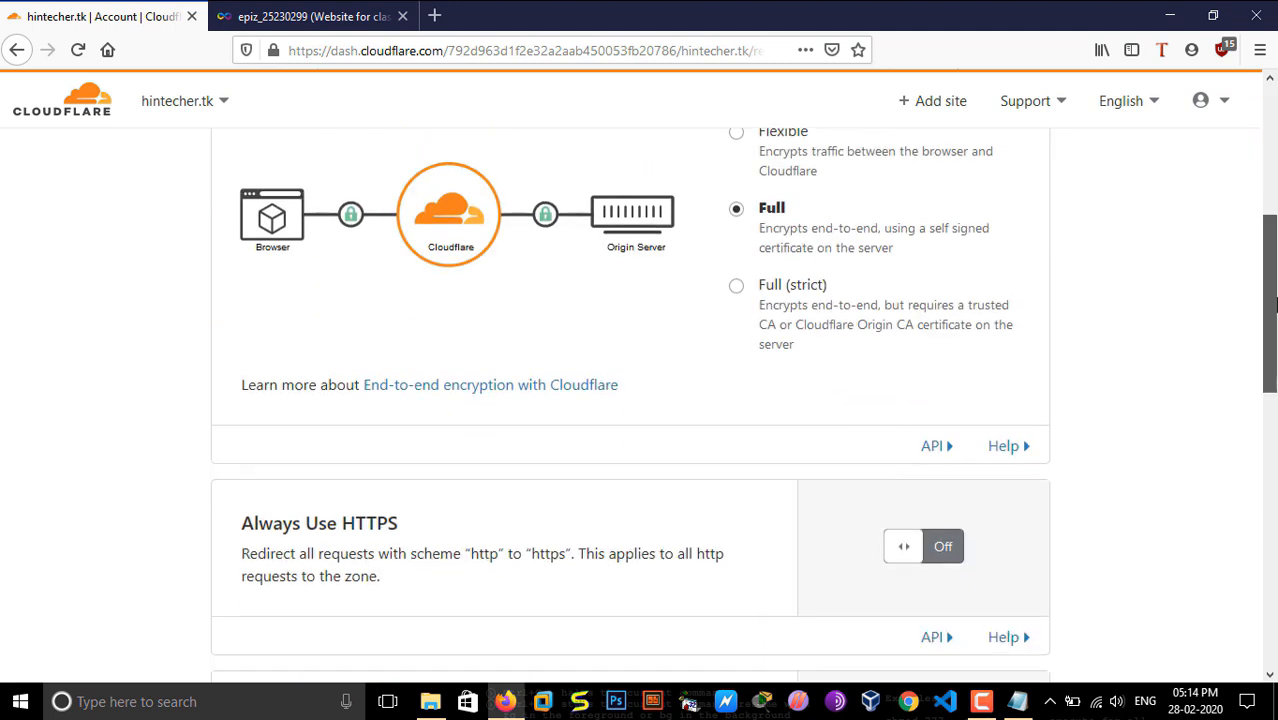
Step: Turn on Always Use HTTPS and Auto Minify for CSS and HTML on hintecher.tk, and finish the recommended settings
left_click(937, 548)
left_click_drag(1272, 320, 1274, 462)
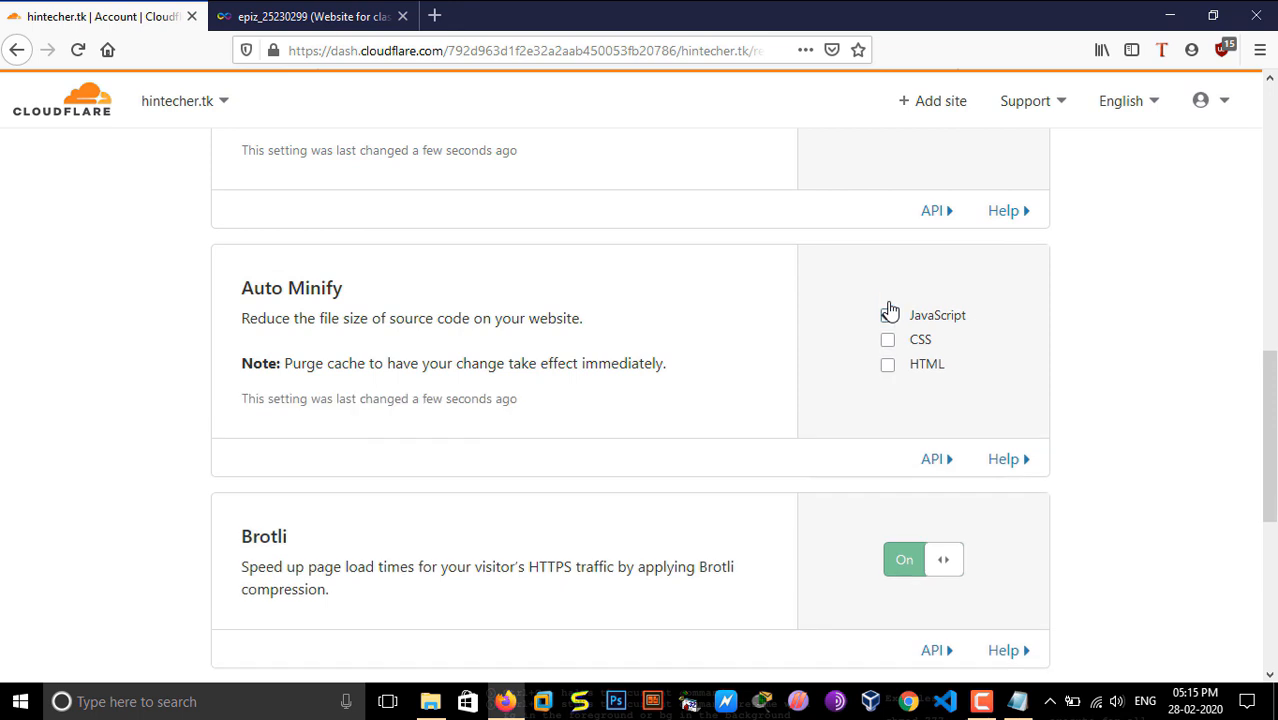
left_click(888, 341)
left_click(887, 365)
scroll(800, 450, "down", 4)
scroll(577, 536, "up", 2)
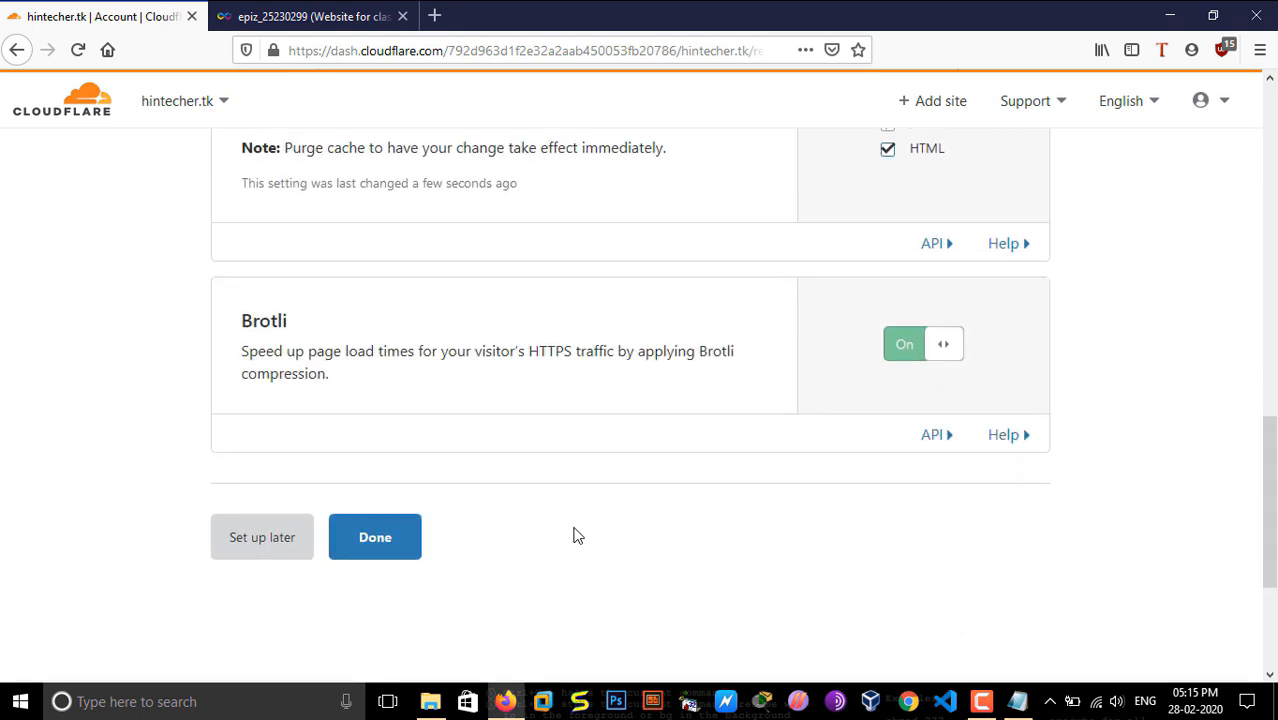
left_click(394, 536)
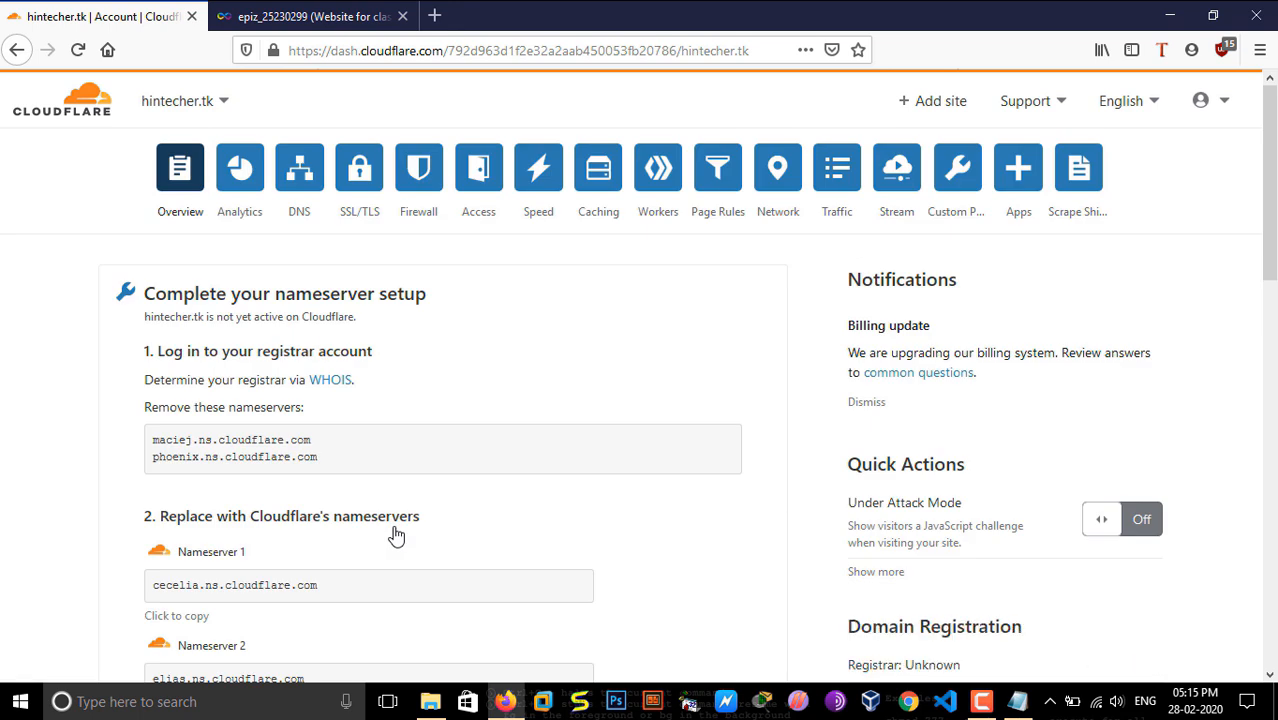
Step: Review the nameserver setup instructions for hintecher.tk, and switch to classdemo.ml to look over its overview page
scroll(440, 350, "down", 3)
scroll(440, 350, "up", 3)
left_click_drag(125, 345, 374, 572)
left_click(205, 100)
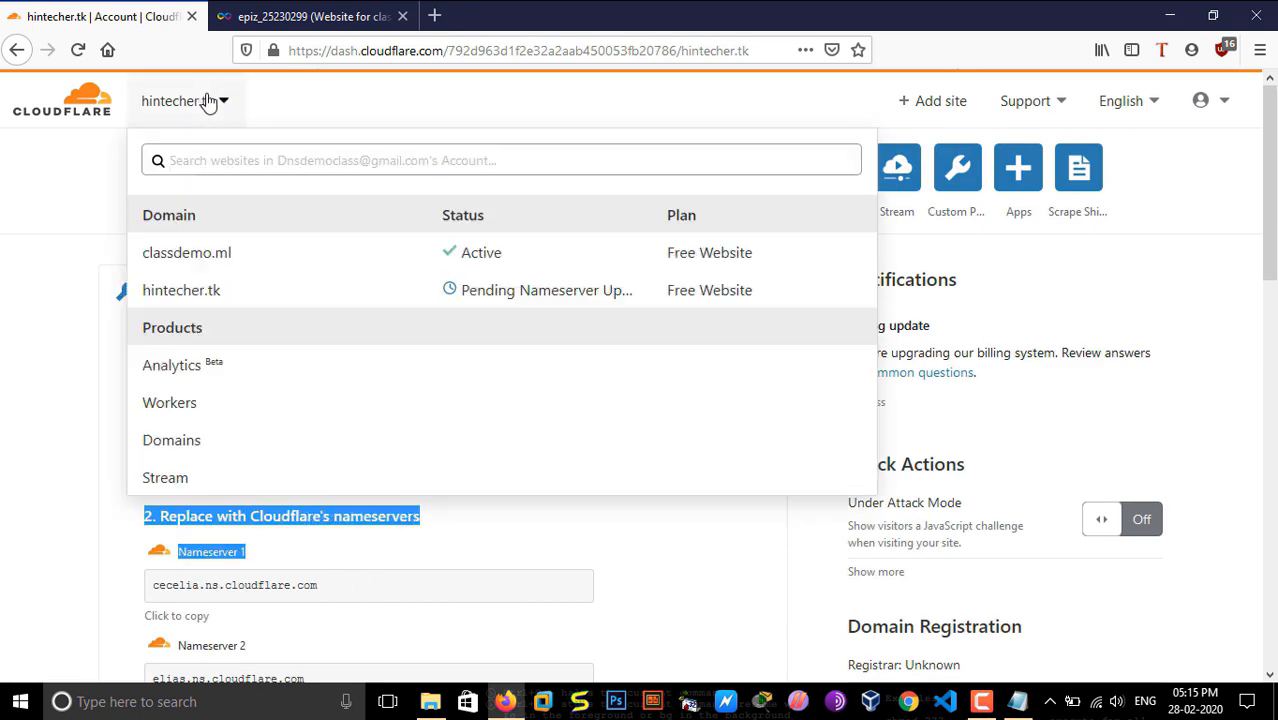
left_click(240, 265)
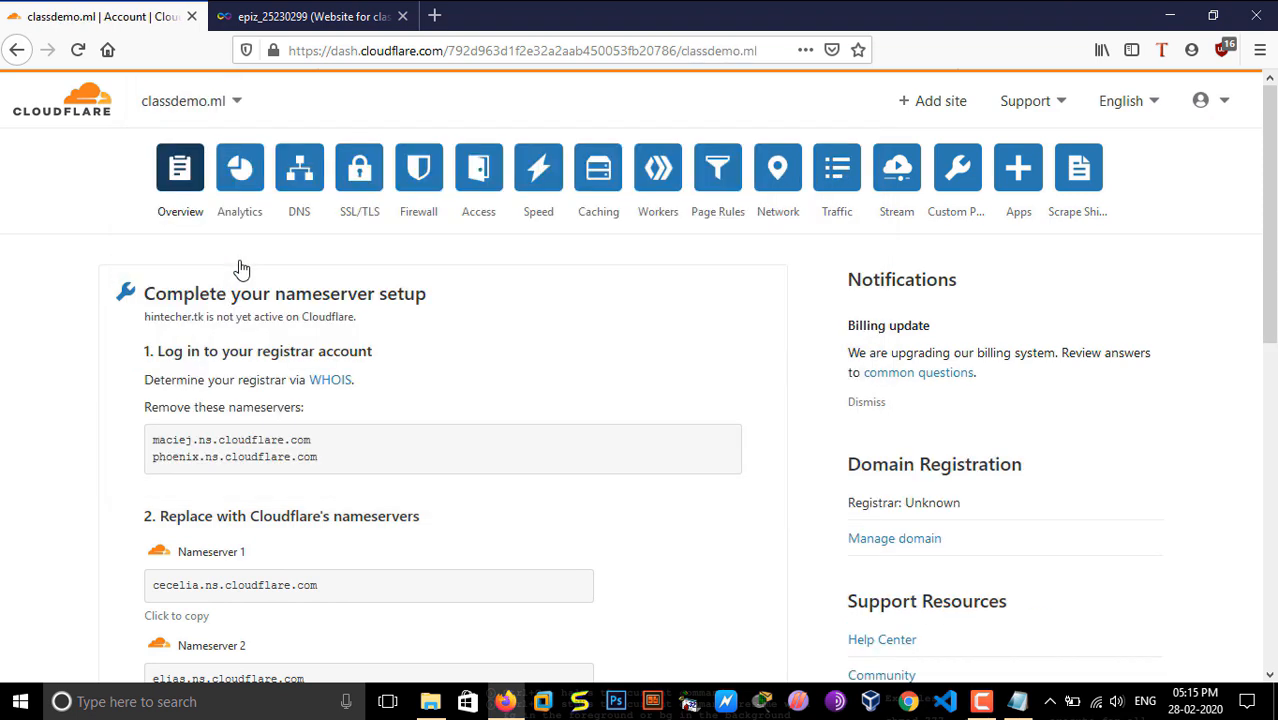
scroll(1272, 400, "down", 4)
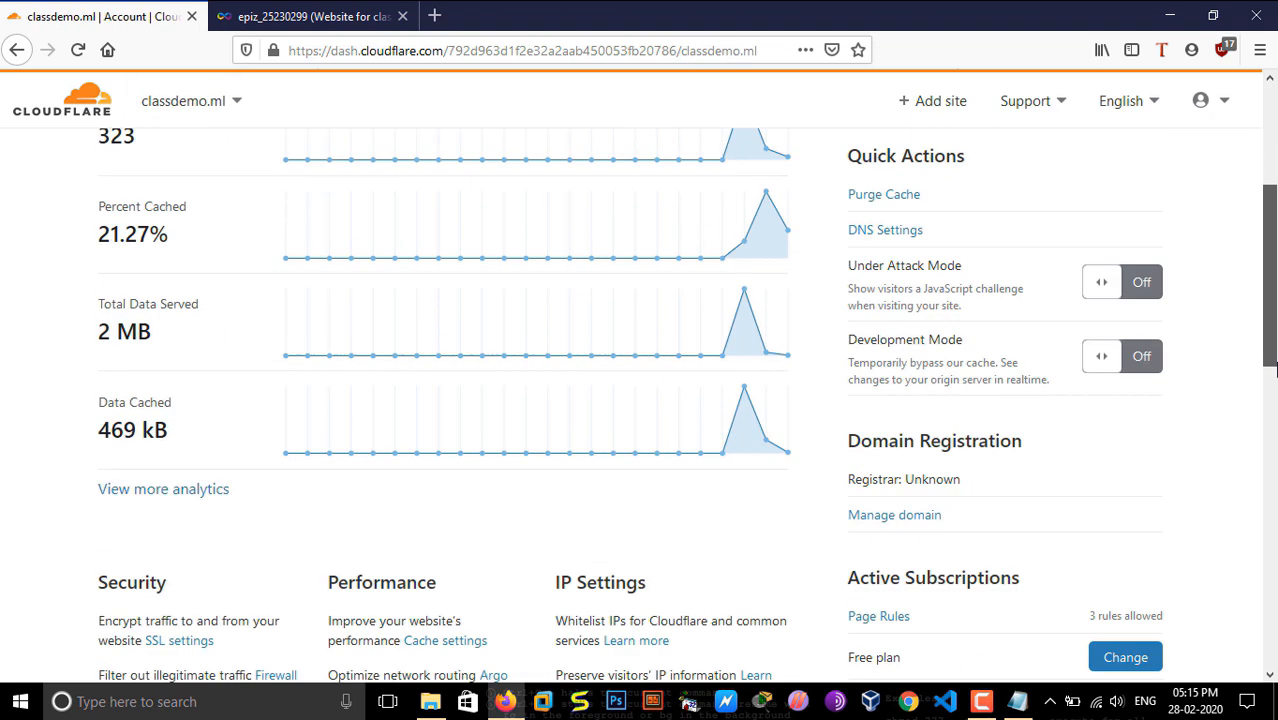
scroll(1276, 450, "down", 4)
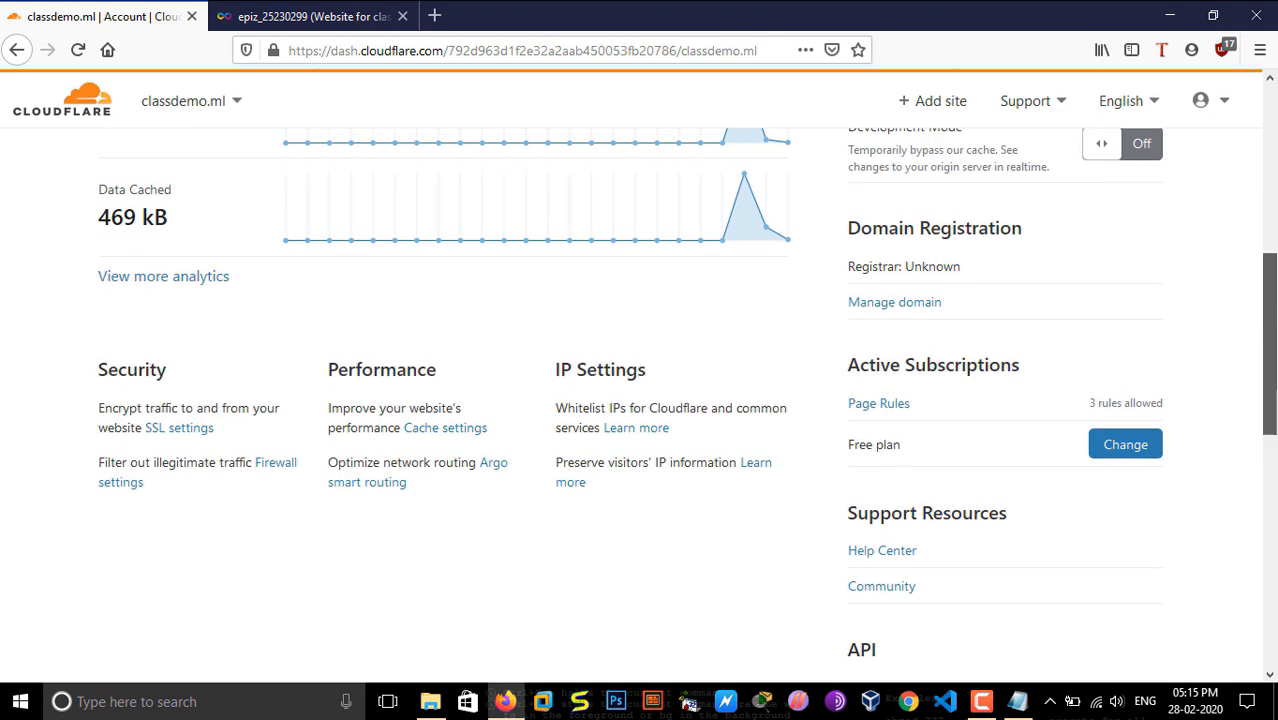
left_click_drag(1274, 490, 1274, 512)
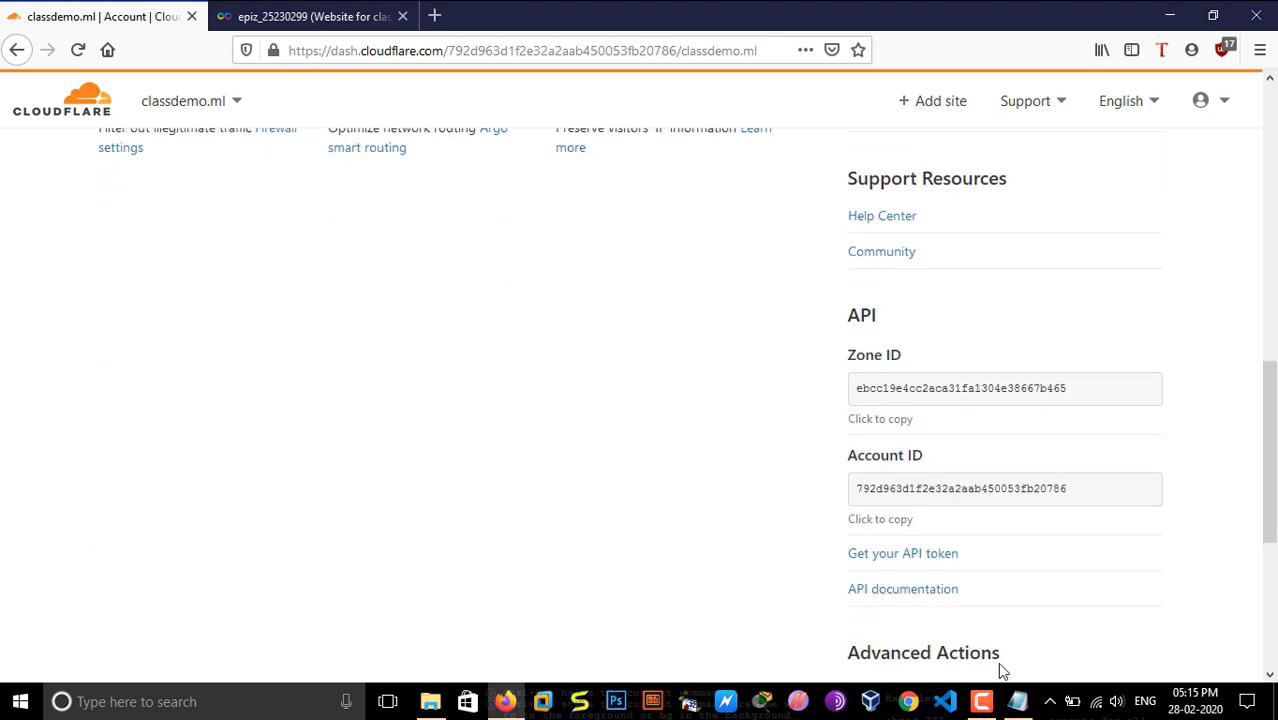
left_click(981, 701)
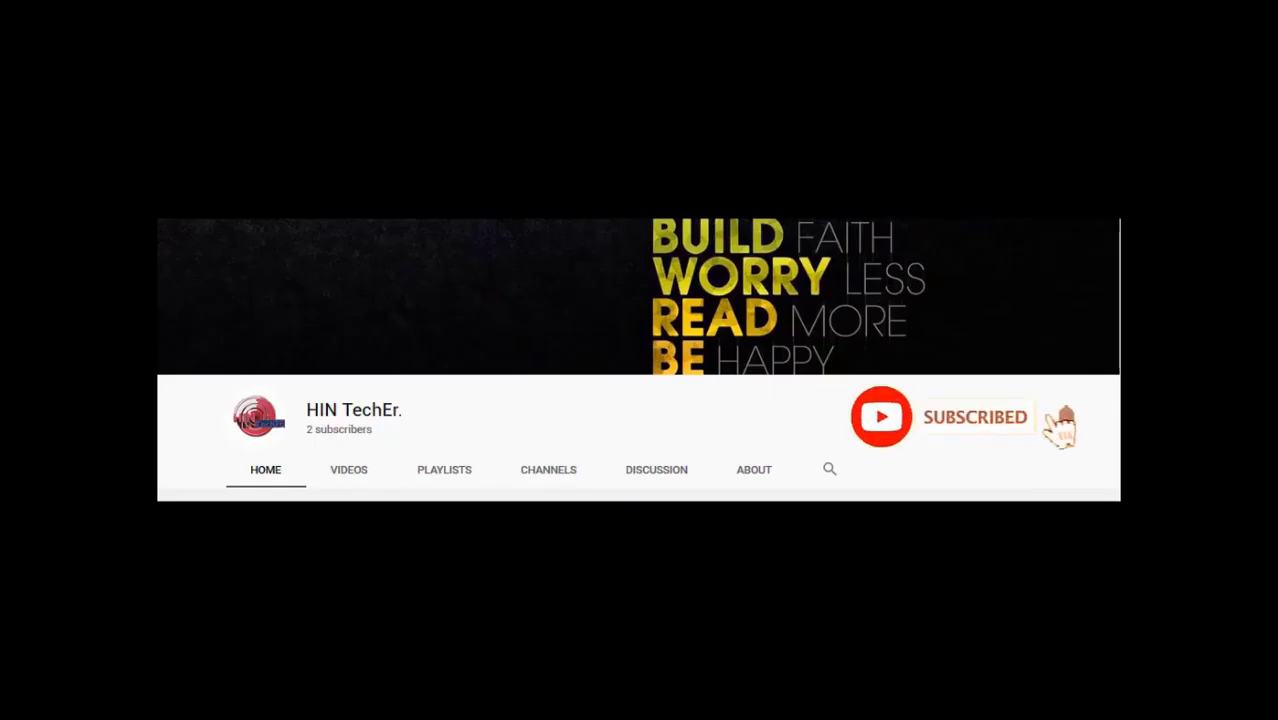